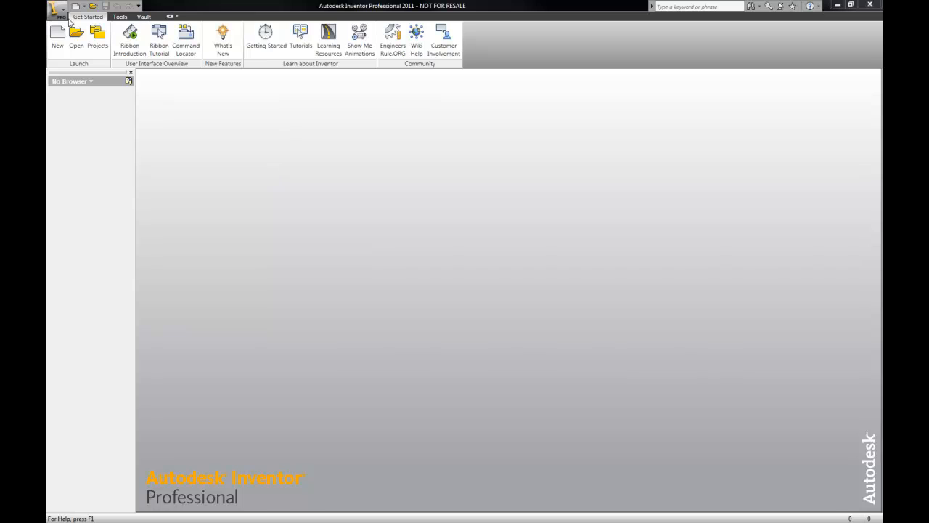
# Step: Create a new metric part from the Standard (mm).ipt template
pyautogui.click(58, 36)
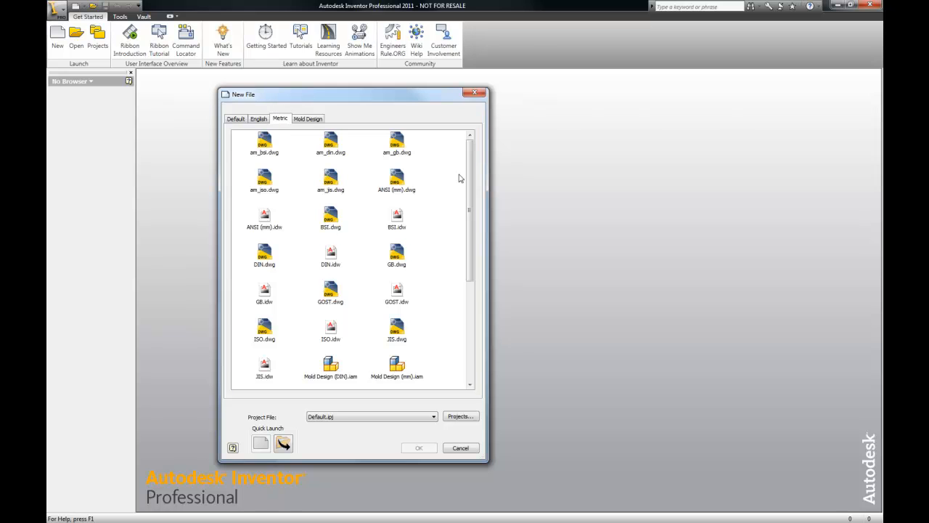
pyautogui.moveTo(470, 157); pyautogui.dragTo(467, 241)
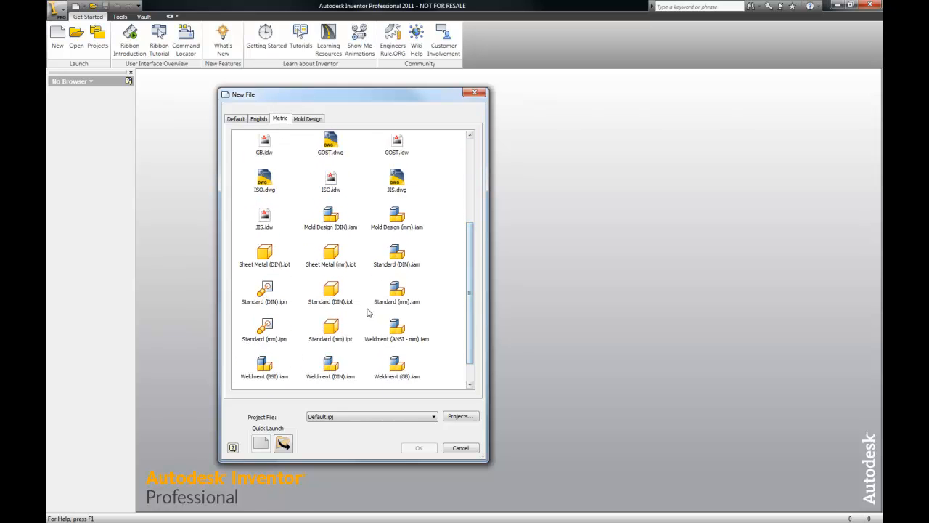
pyautogui.click(333, 333)
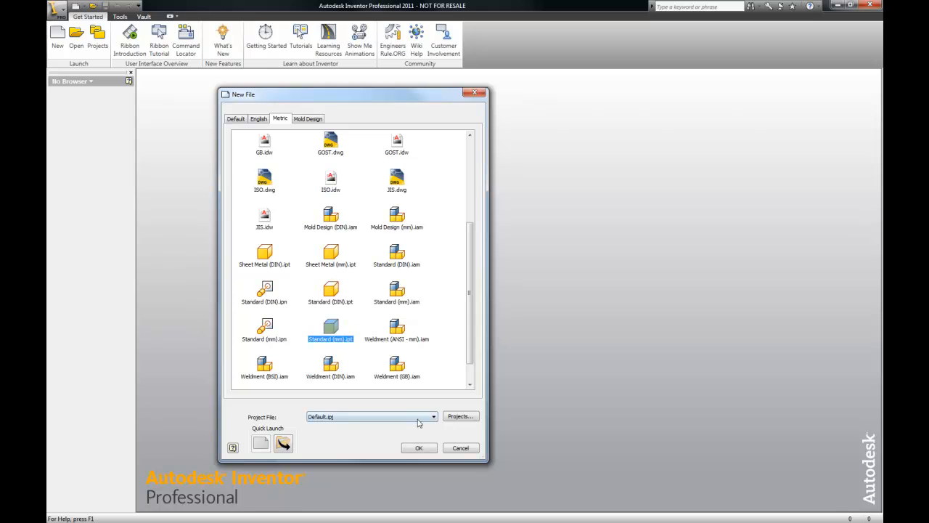
pyautogui.click(425, 448)
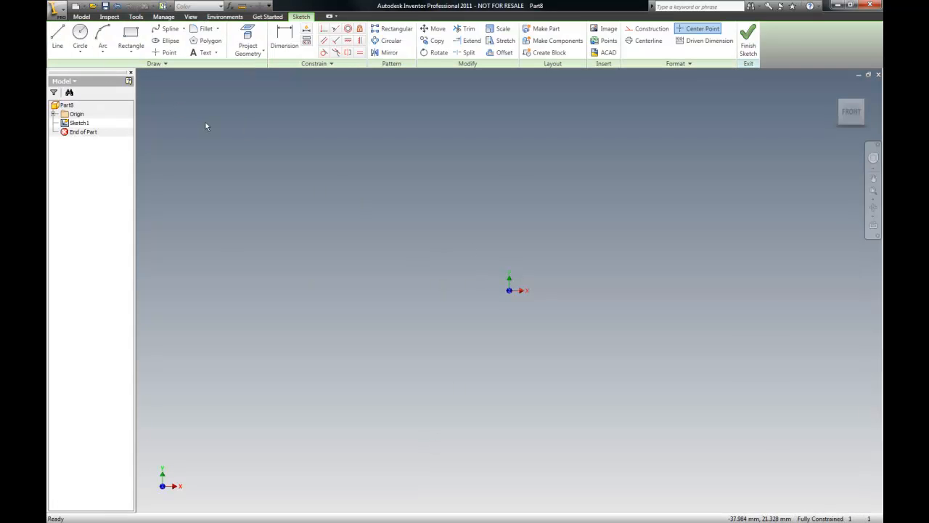
# Step: Sketch a rectangle about 23 mm wide and 15 mm high enclosing the origin
pyautogui.click(132, 36)
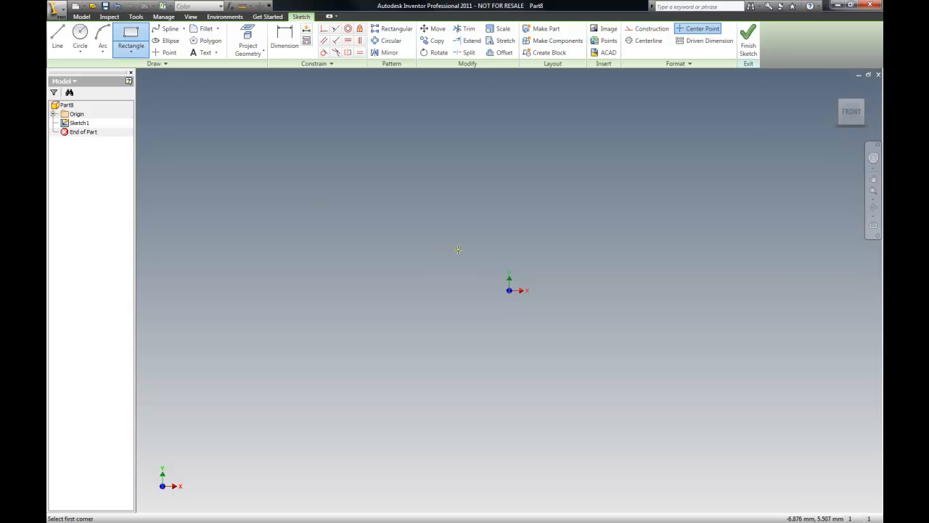
pyautogui.click(442, 247)
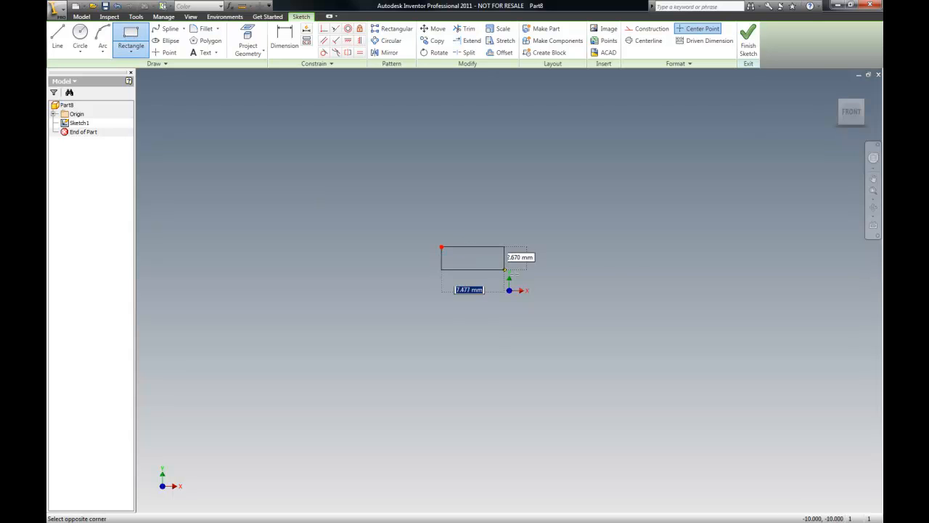
pyautogui.click(612, 360)
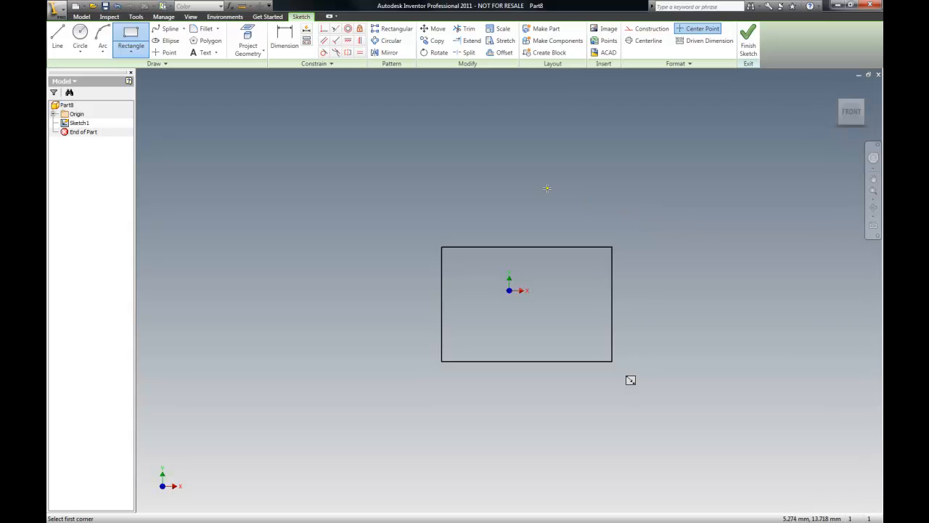
# Step: Dimension the rectangle to a width of 30 mm and a height of 20 mm
pyautogui.press('d')
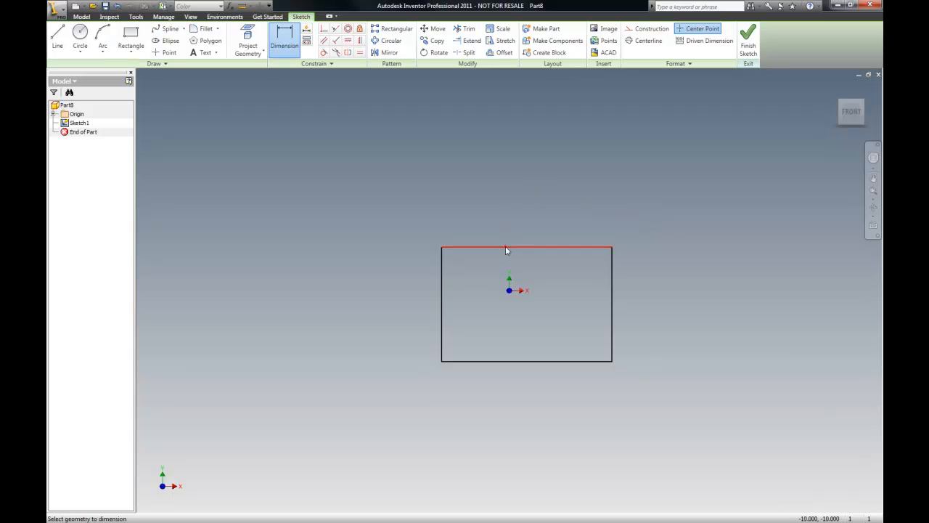
pyautogui.click(506, 247)
pyautogui.click(506, 172)
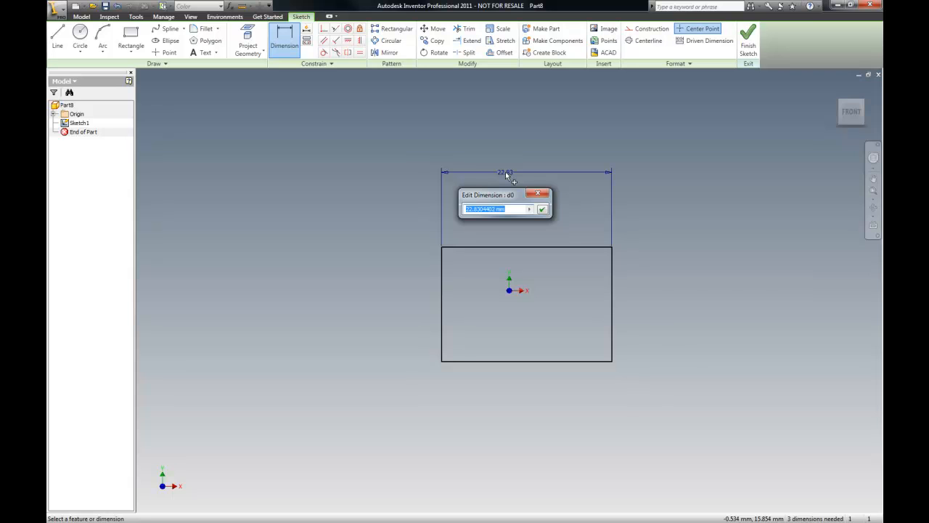
pyautogui.write('30')
pyautogui.press('Return')
pyautogui.click(443, 293)
pyautogui.click(335, 295)
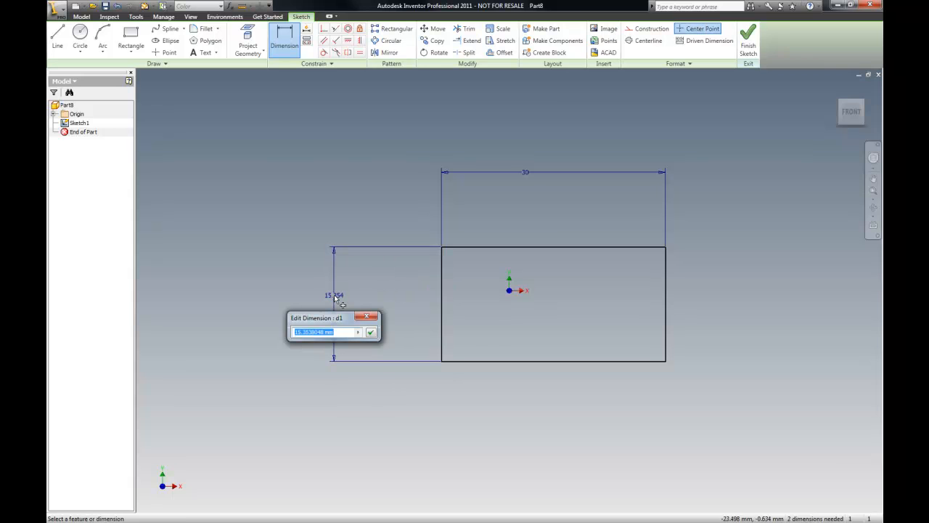
pyautogui.write('2')
pyautogui.press('Return')
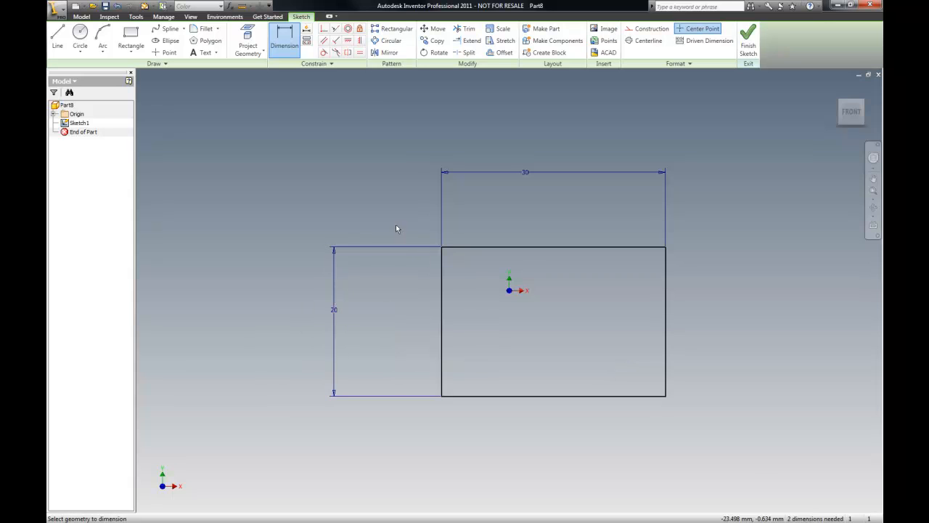
# Step: Draw a closed four-line outline around the rectangle, about 56 mm wide and 64 mm high
pyautogui.scroll(-2, 294, 240)
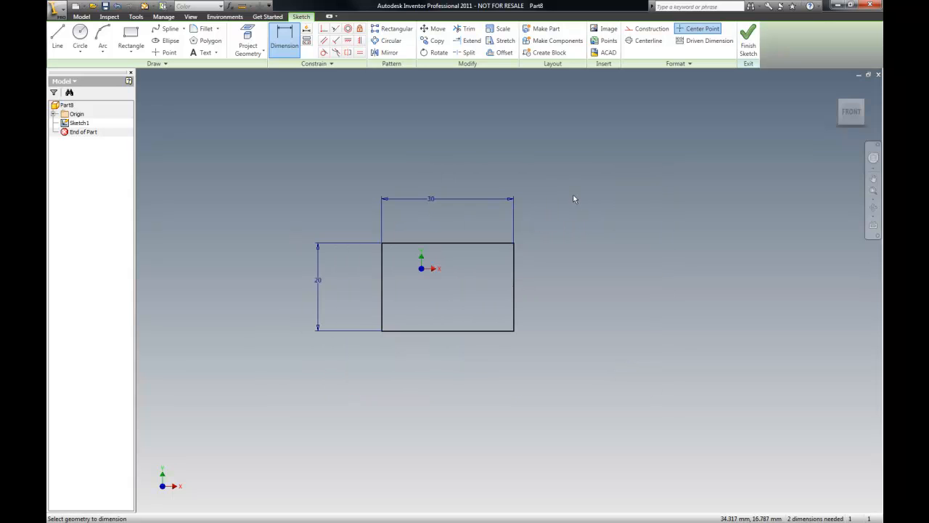
pyautogui.scroll(3, 565, 197)
pyautogui.scroll(-3, 570, 189)
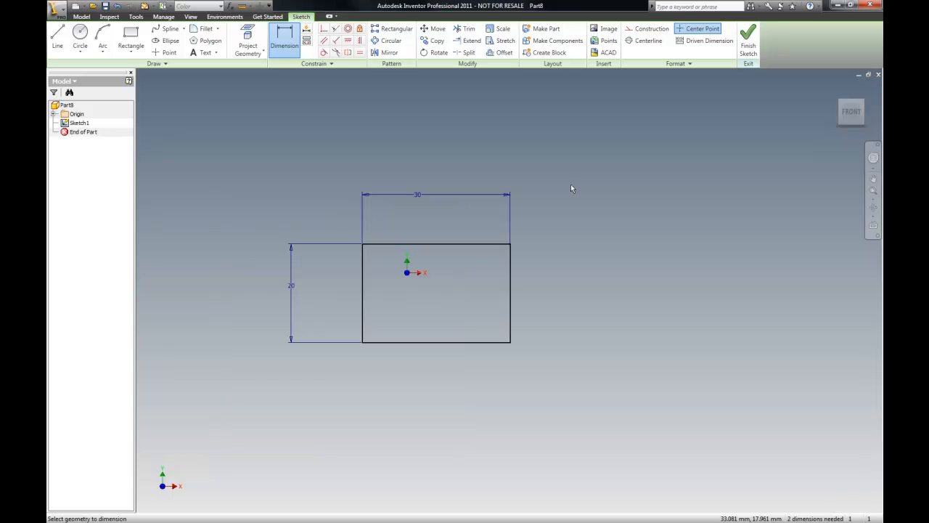
pyautogui.click(59, 37)
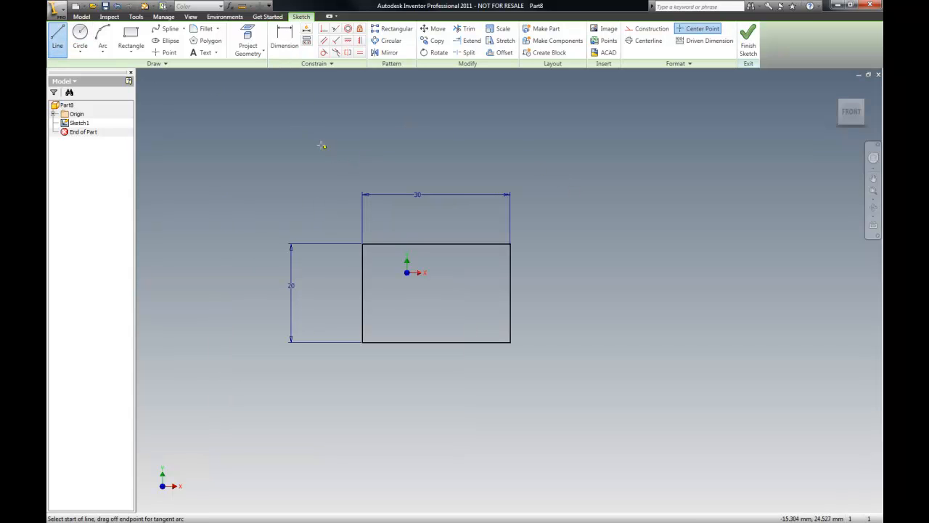
pyautogui.click(289, 127)
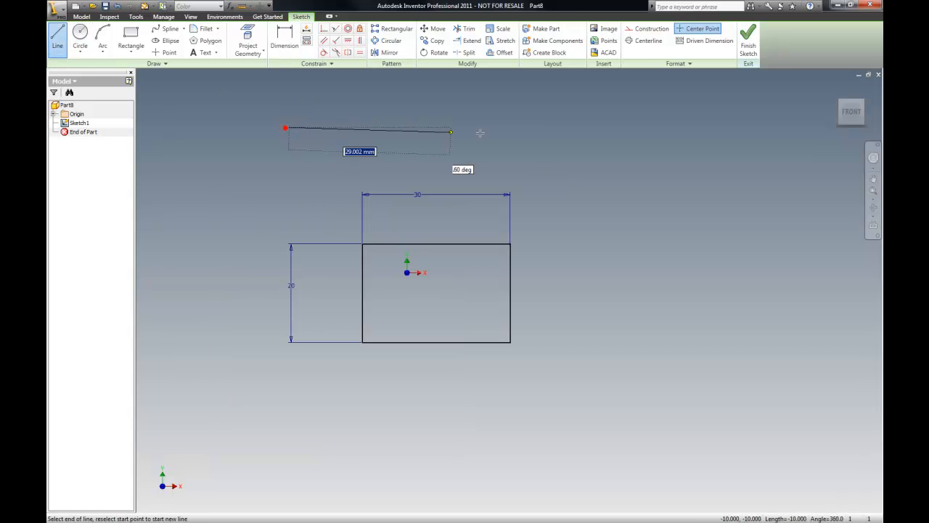
pyautogui.click(564, 126)
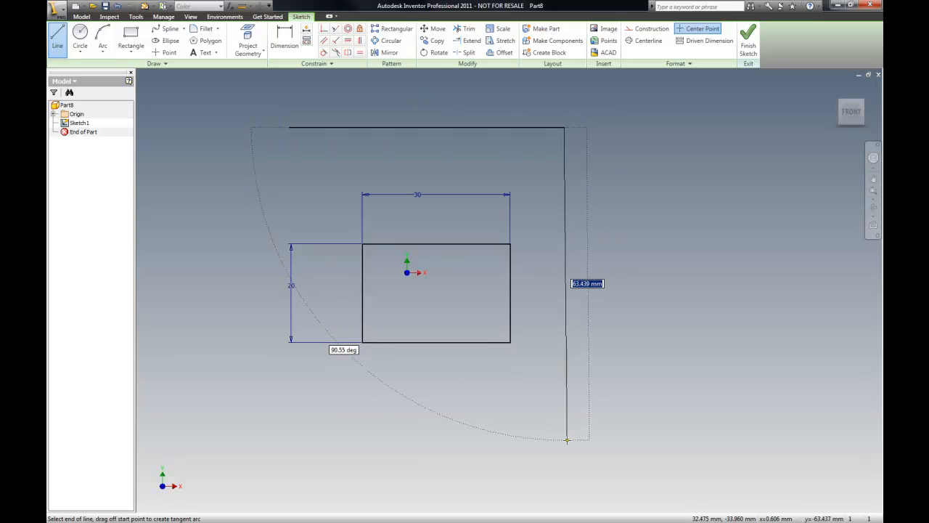
pyautogui.click(564, 440)
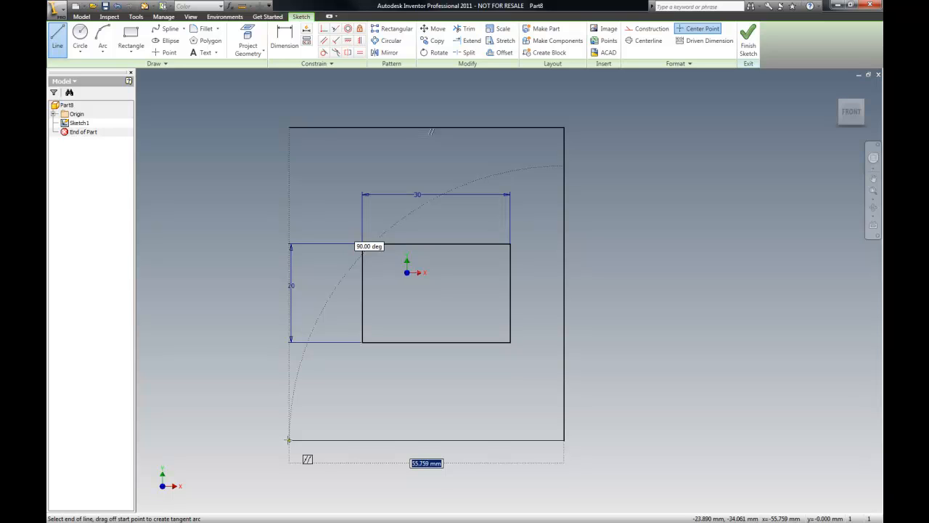
pyautogui.click(288, 439)
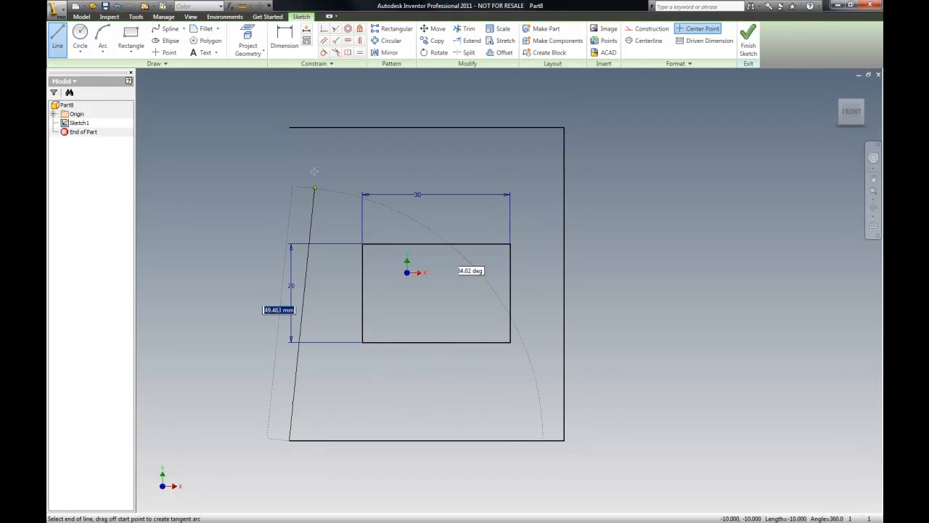
pyautogui.click(289, 128)
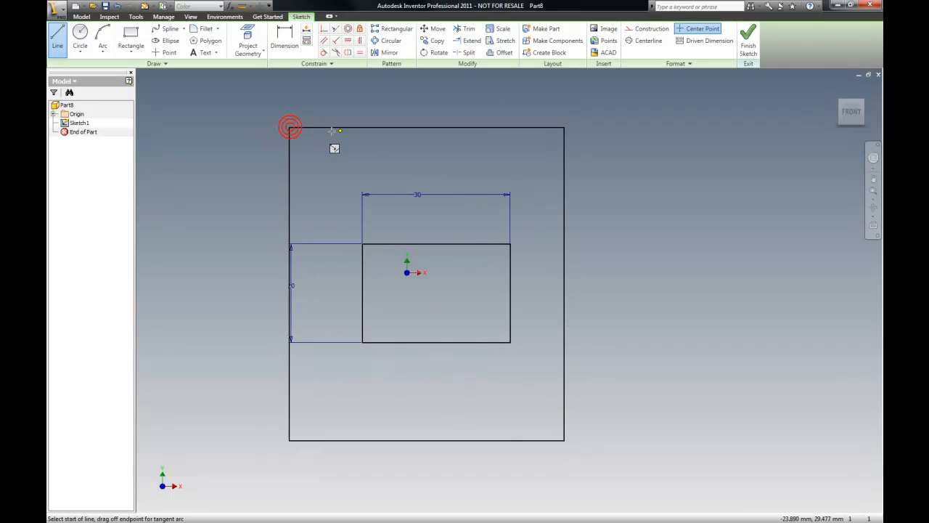
pyautogui.press('Escape')
# Step: Dimension the distance between the bottom edges of the inner rectangle and the outer outline to 15 mm
pyautogui.scroll(-2, 549, 247)
pyautogui.scroll(3, 571, 215)
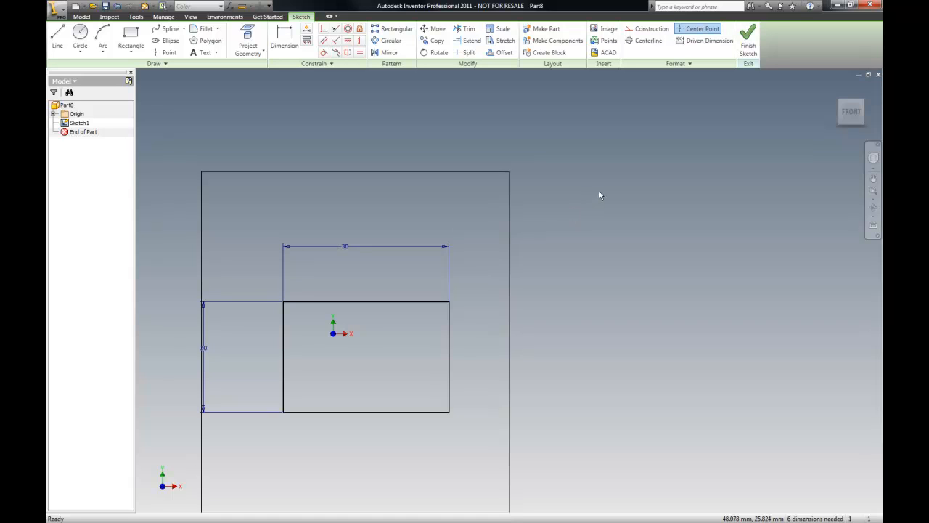
pyautogui.scroll(-2, 597, 193)
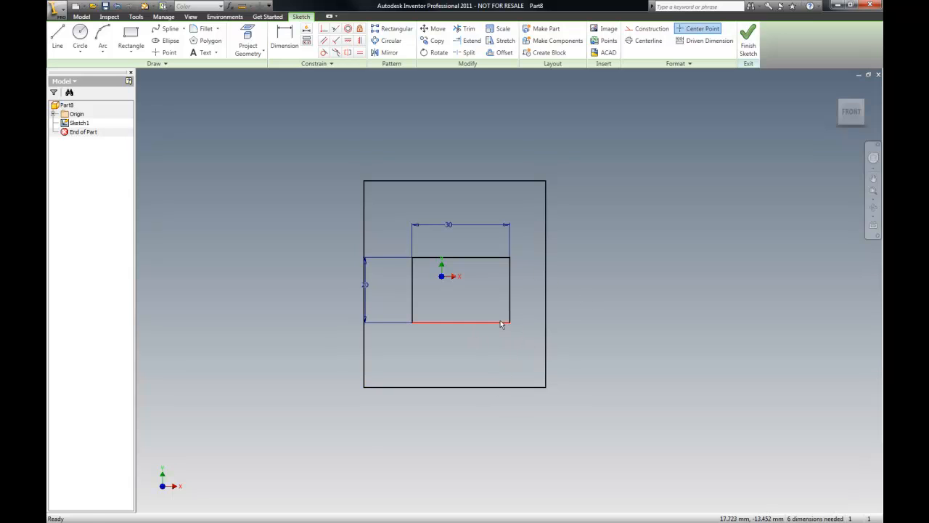
pyautogui.click(275, 38)
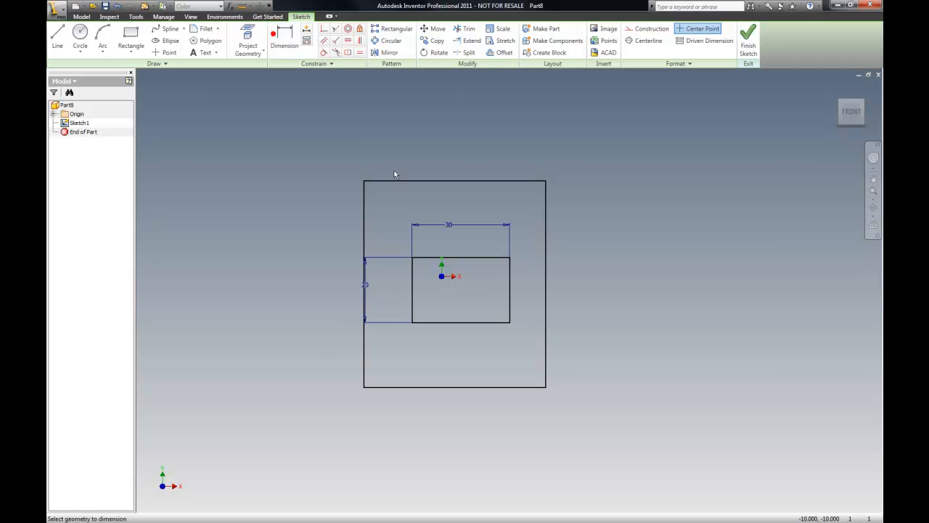
pyautogui.click(538, 387)
pyautogui.click(695, 365)
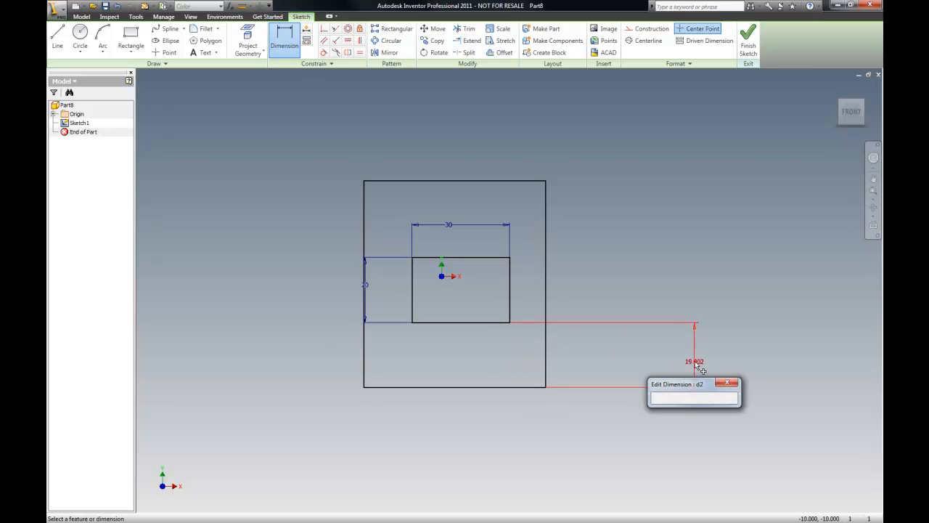
pyautogui.write('15')
pyautogui.press('Return')
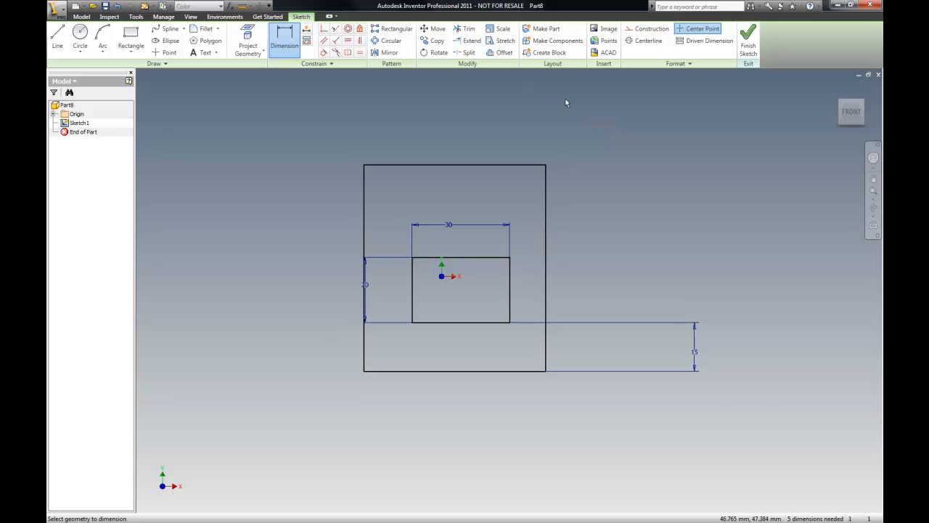
# Step: Dimension the outer outline to a width of 80 mm and a height of 50 mm
pyautogui.click(450, 371)
pyautogui.click(459, 440)
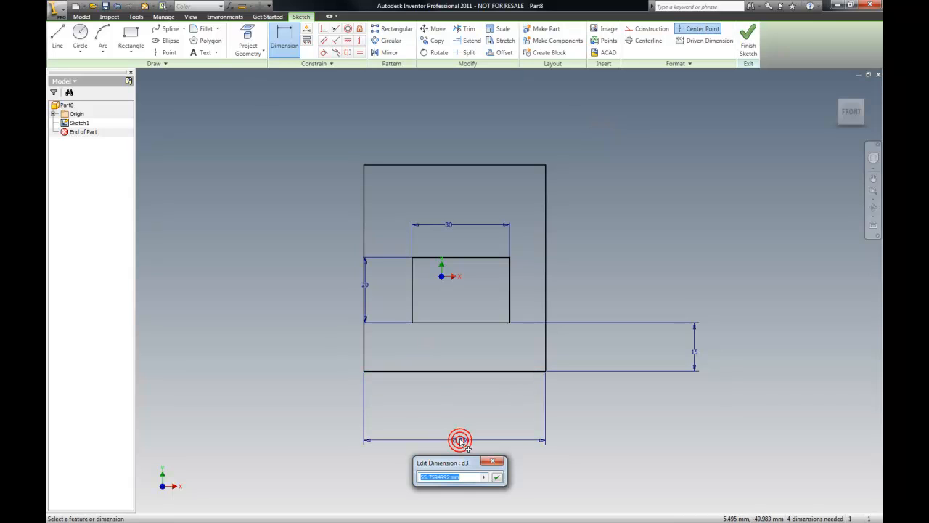
pyautogui.write('80')
pyautogui.press('Return')
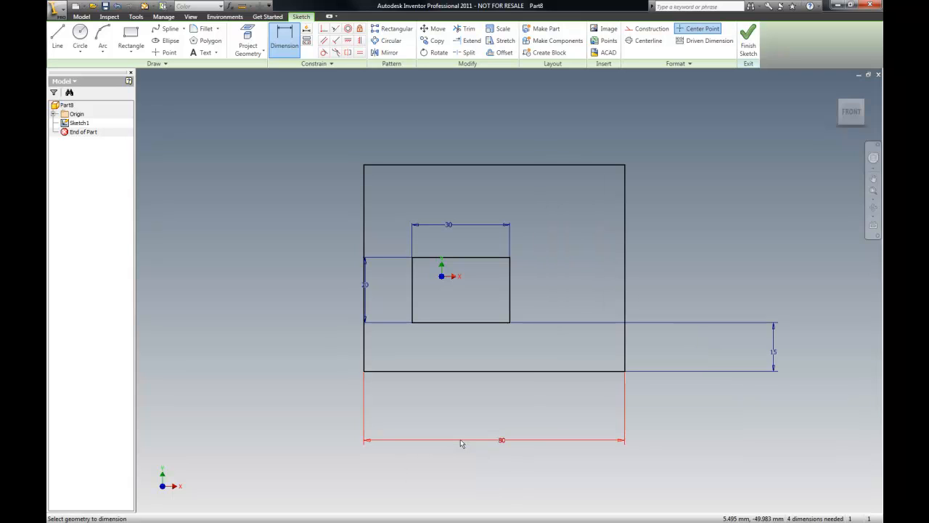
pyautogui.click(626, 263)
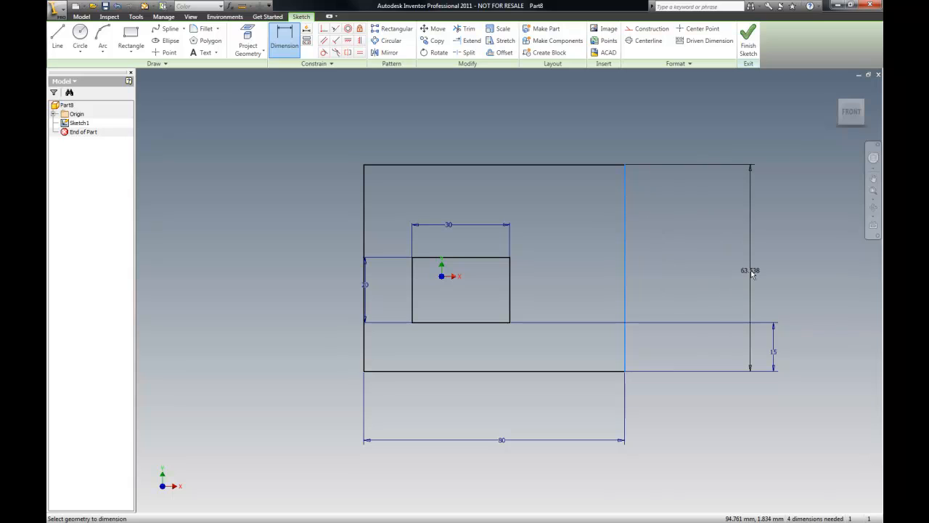
pyautogui.click(753, 273)
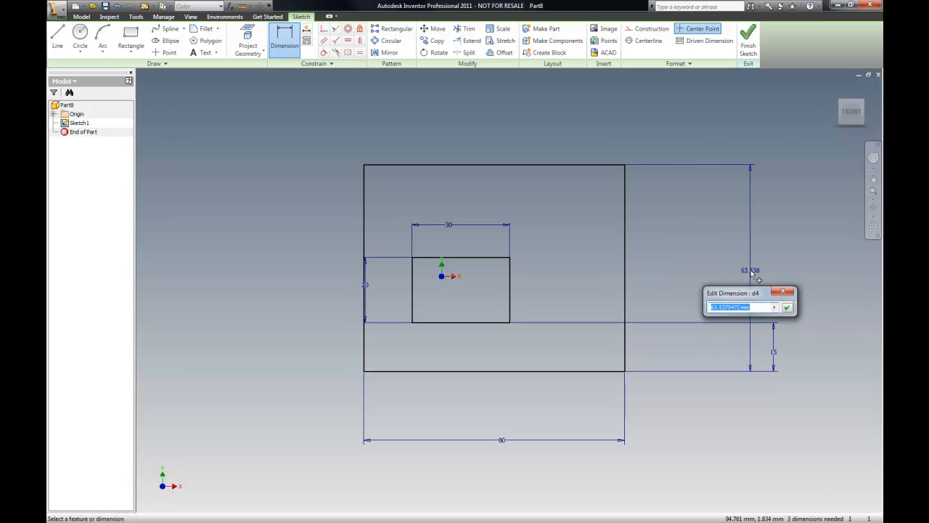
pyautogui.write('50')
pyautogui.press('Return')
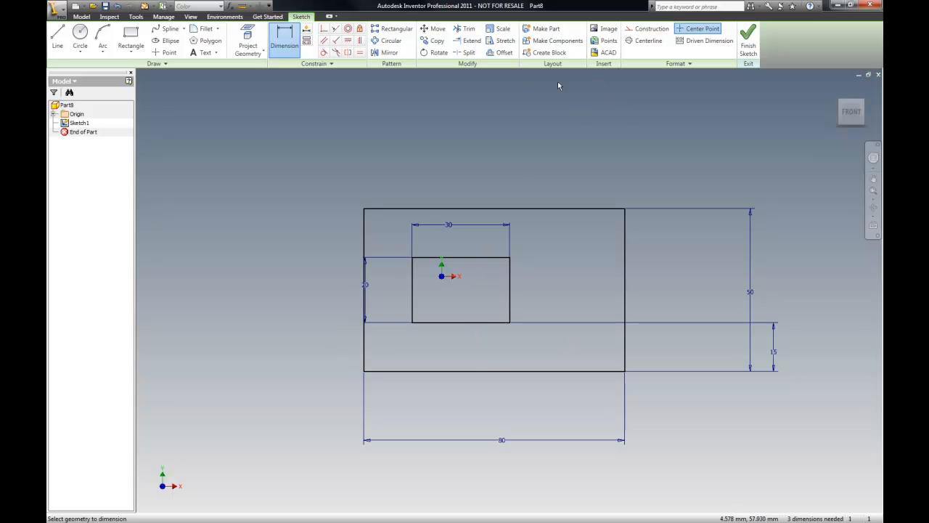
# Step: Draw a vertical line aligned with the inner rectangle's midpoint, extending beyond the outer outline, and change it to a construction line
pyautogui.click(64, 35)
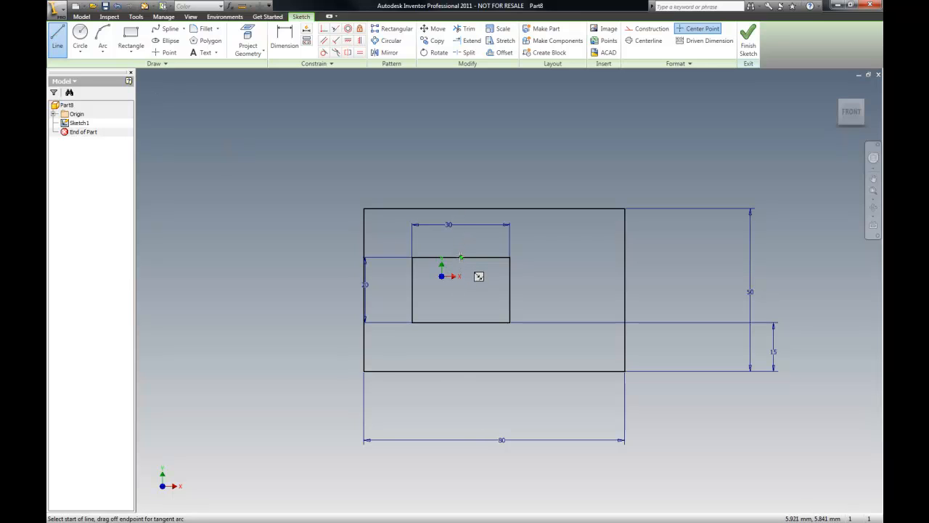
pyautogui.click(461, 185)
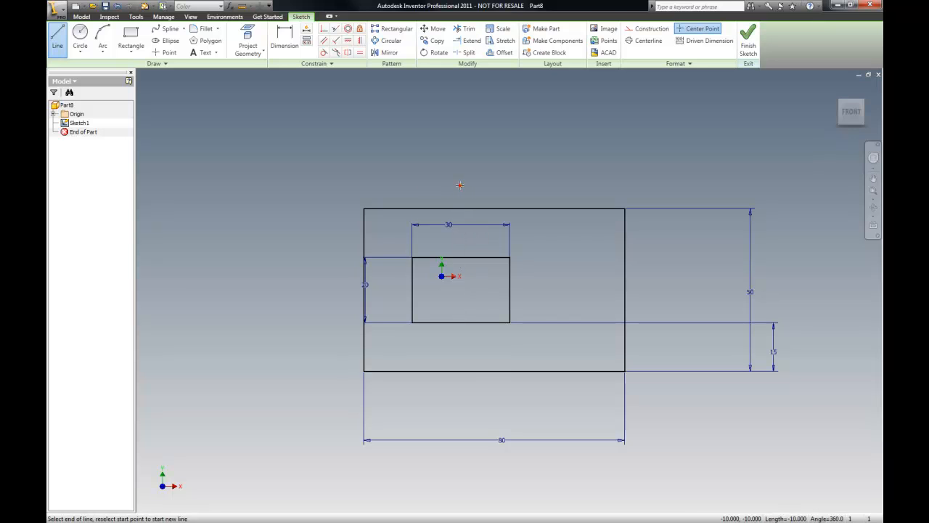
pyautogui.click(461, 400)
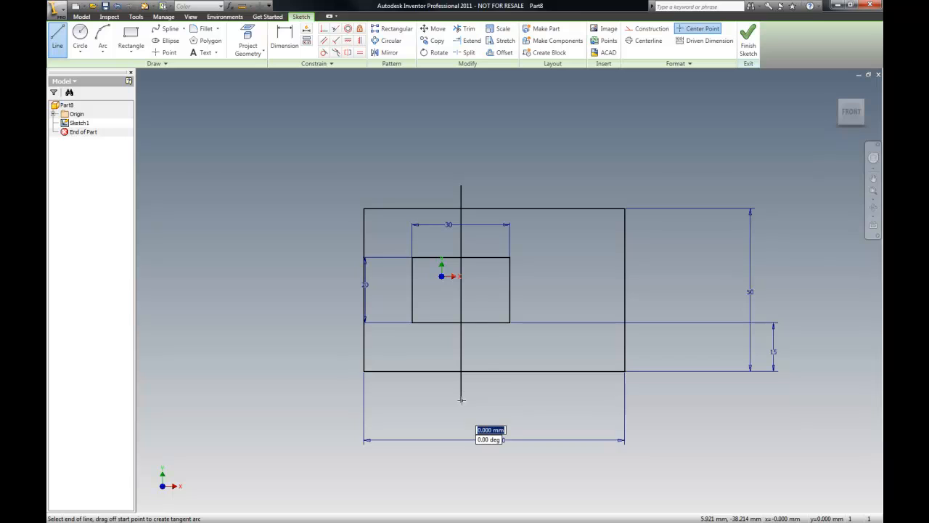
pyautogui.press('Escape')
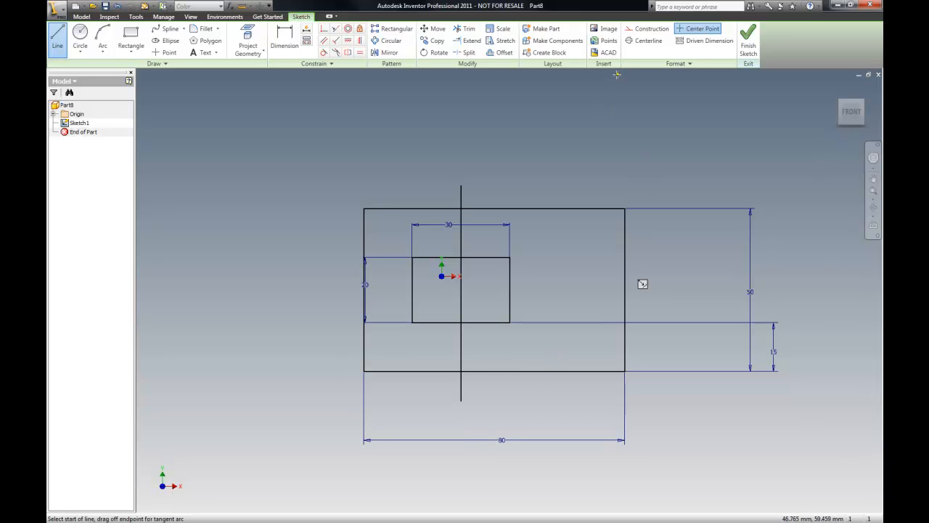
pyautogui.press('Escape')
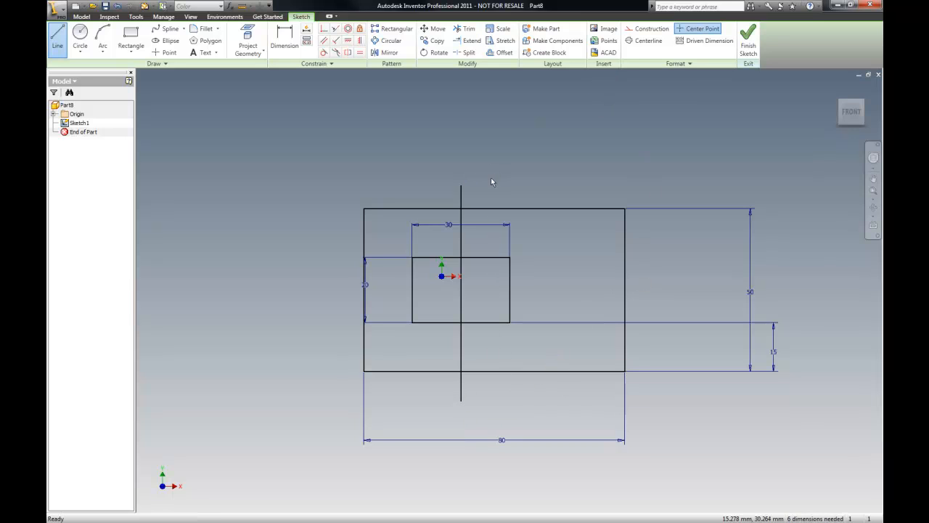
pyautogui.click(462, 194)
pyautogui.click(653, 29)
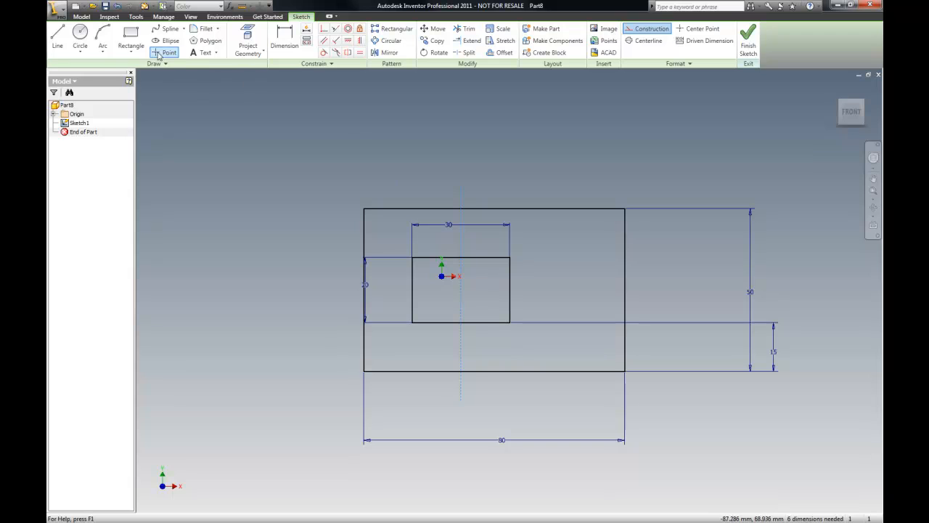
# Step: Dimension the vertical construction line 40 mm from the outer outline's right edge
pyautogui.click(284, 40)
pyautogui.click(461, 400)
pyautogui.click(624, 372)
pyautogui.click(539, 414)
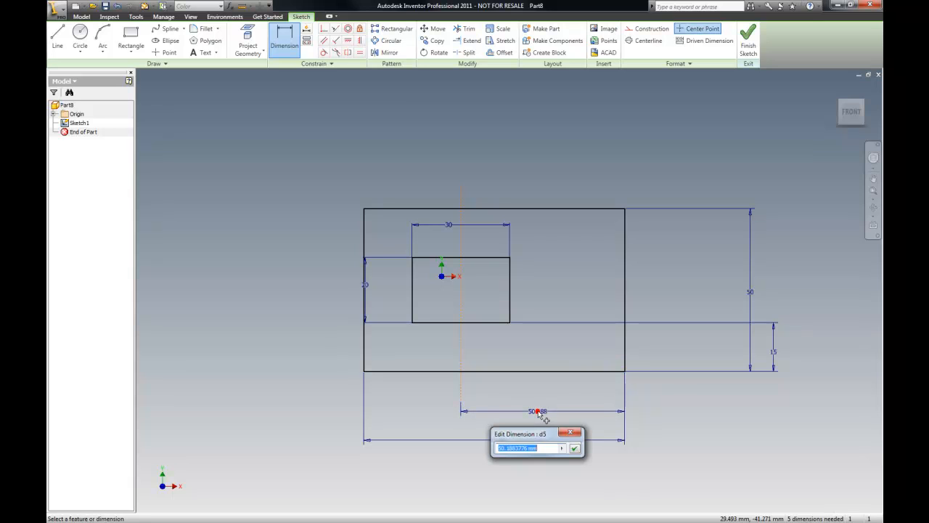
pyautogui.write('40')
pyautogui.press('Return')
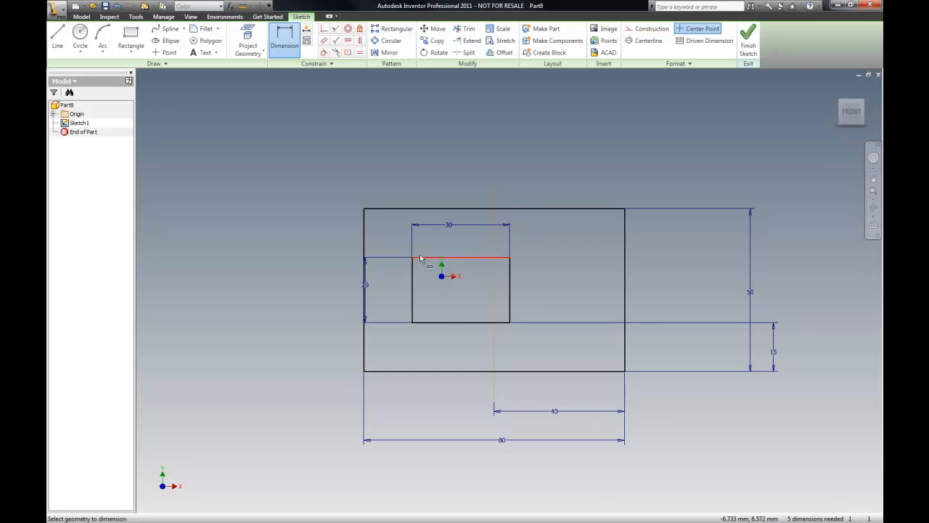
# Step: Dimension the distance between the inner rectangle's upper-right corner and the vertical construction line to 15 mm
pyautogui.click(510, 260)
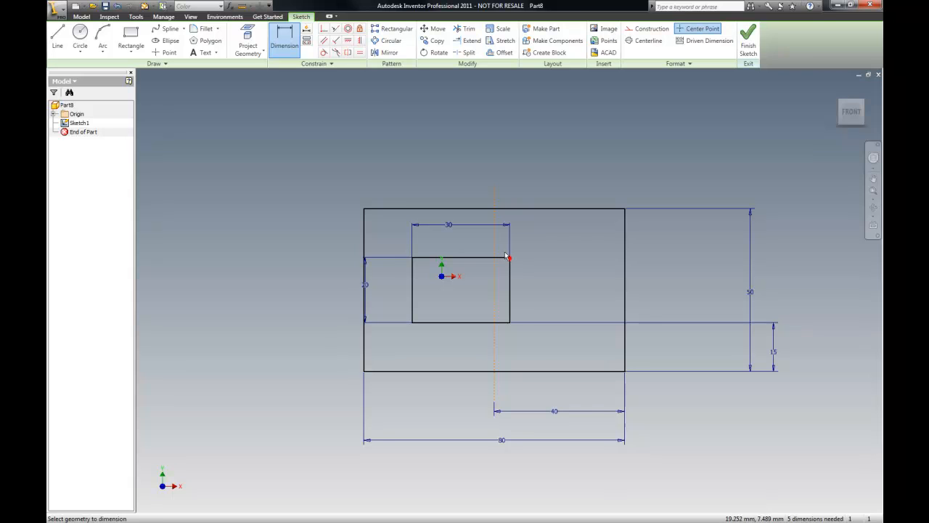
pyautogui.click(493, 250)
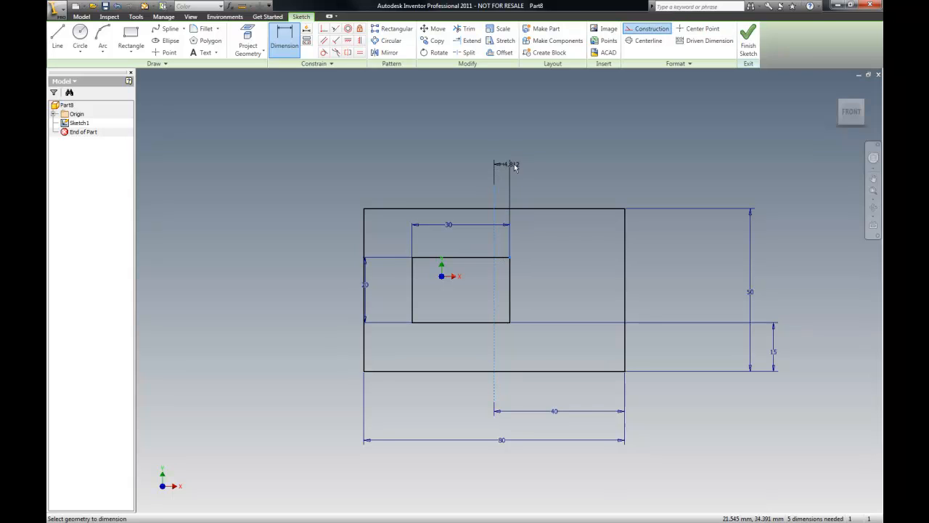
pyautogui.click(560, 155)
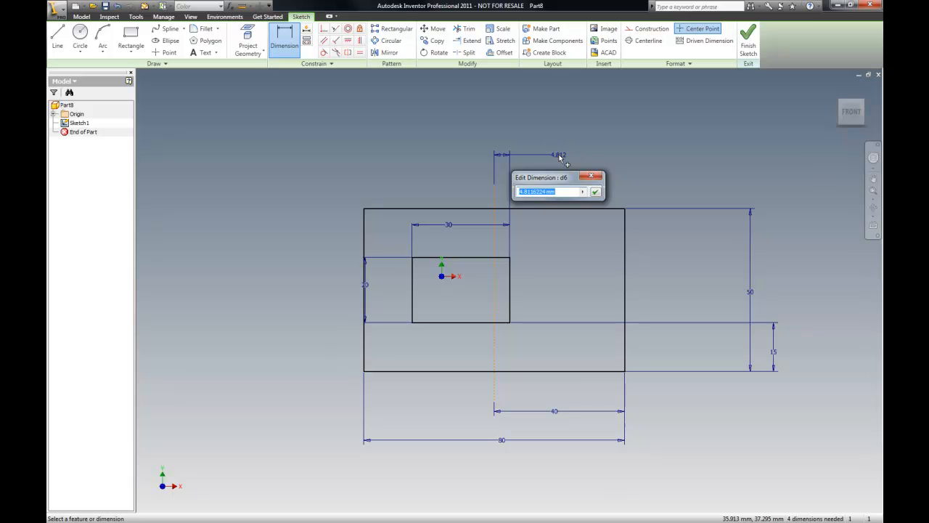
pyautogui.write('15')
pyautogui.press('Return')
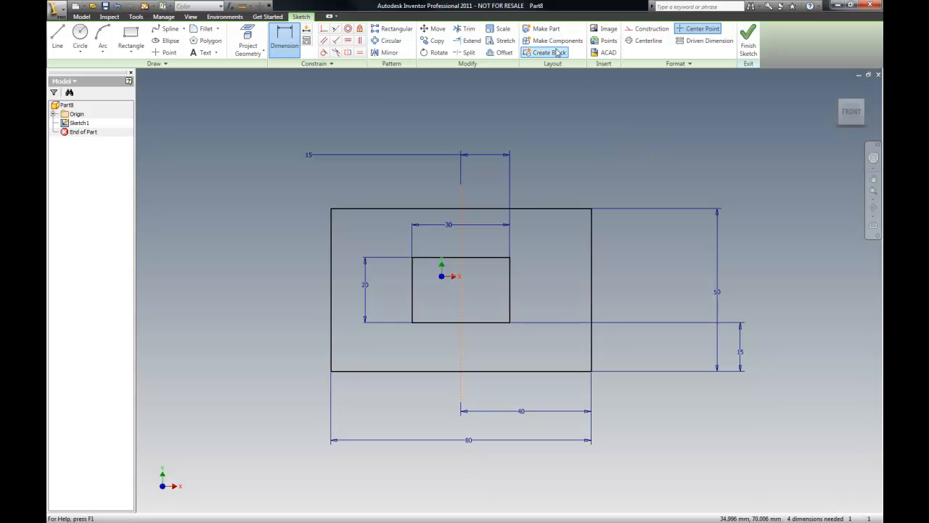
# Step: Draw two horizontal lines across the outer outline's full width, each about 8 mm inside its top and bottom edges
pyautogui.click(57, 36)
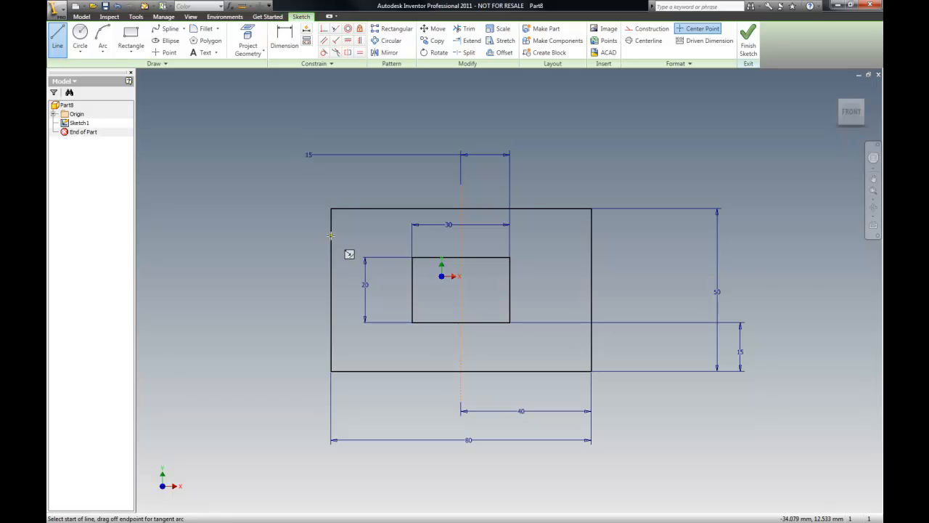
pyautogui.click(330, 234)
pyautogui.click(591, 236)
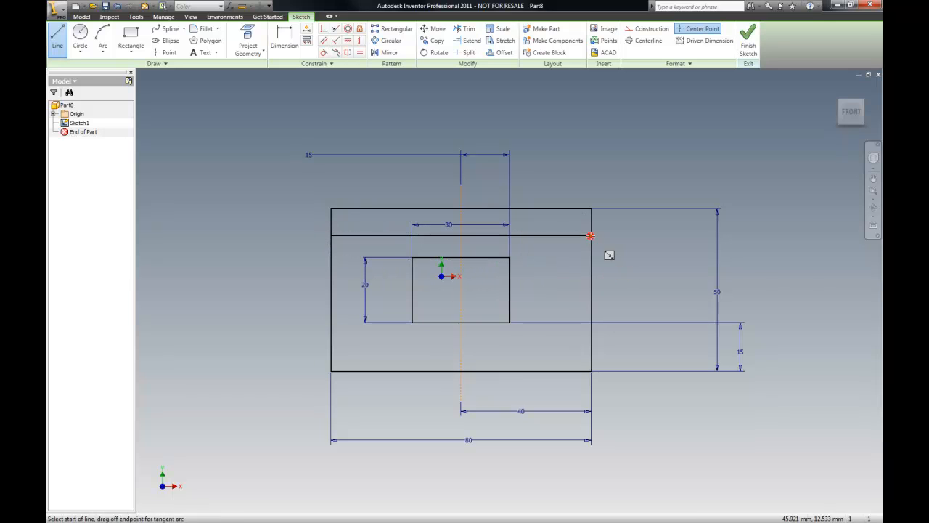
pyautogui.click(591, 346)
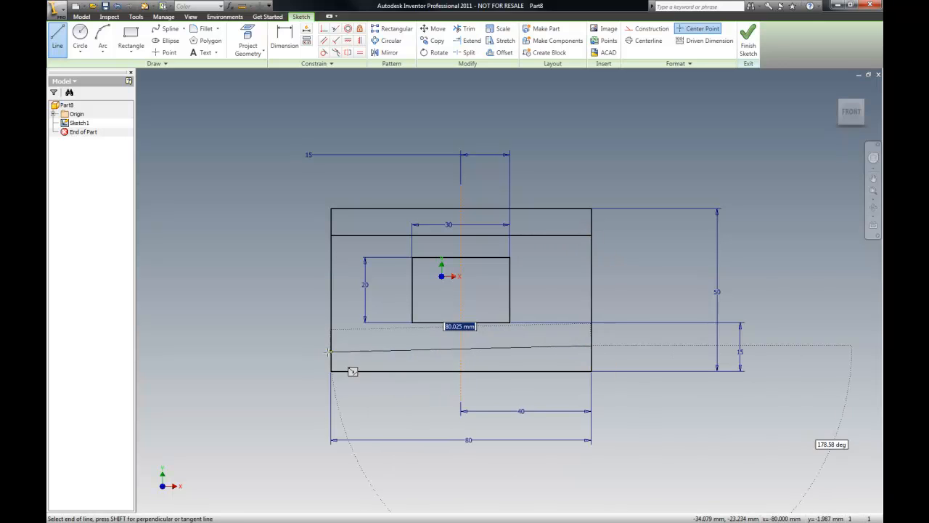
pyautogui.click(331, 346)
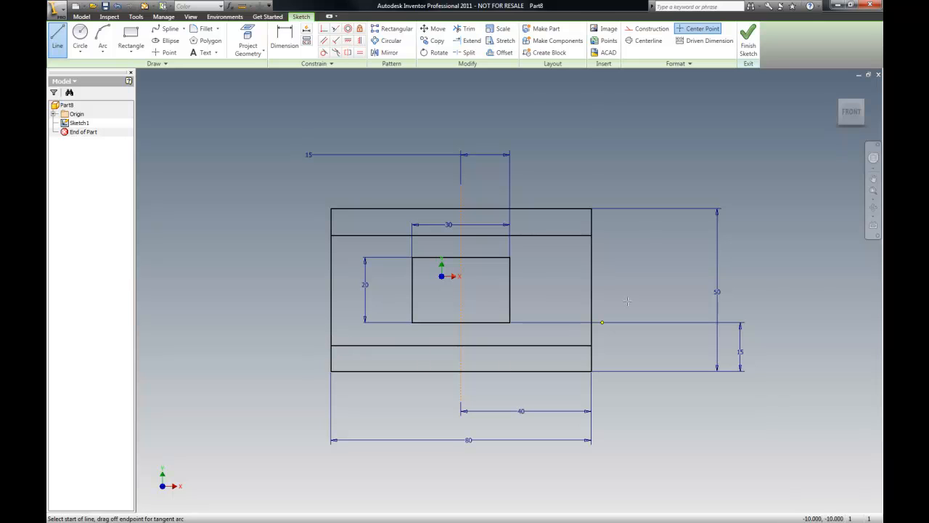
# Step: Dimension the upper horizontal line 10 mm below the outer outline's top edge
pyautogui.click(281, 36)
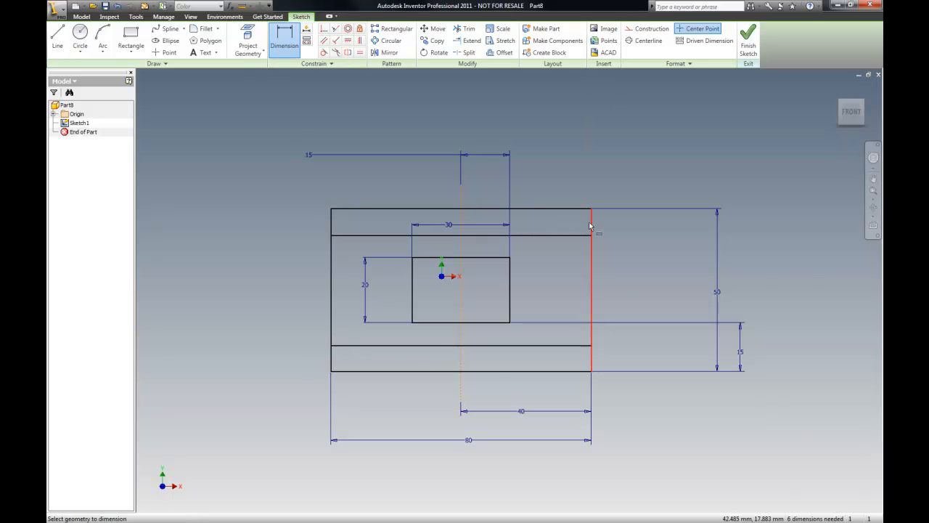
pyautogui.click(592, 212)
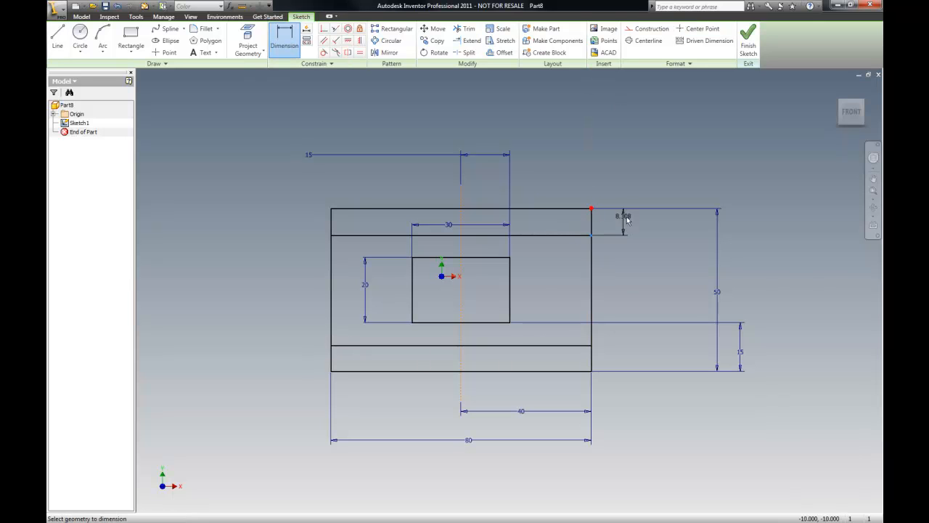
pyautogui.click(636, 224)
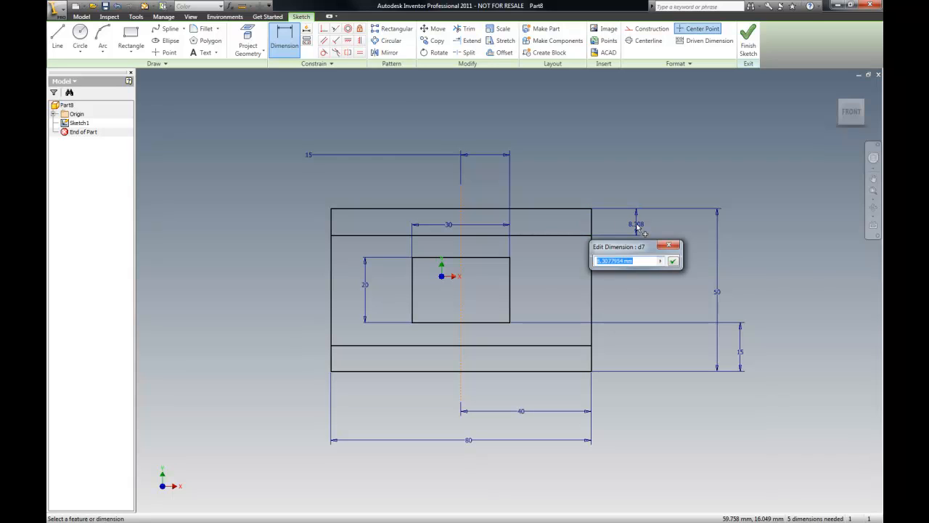
pyautogui.write('10')
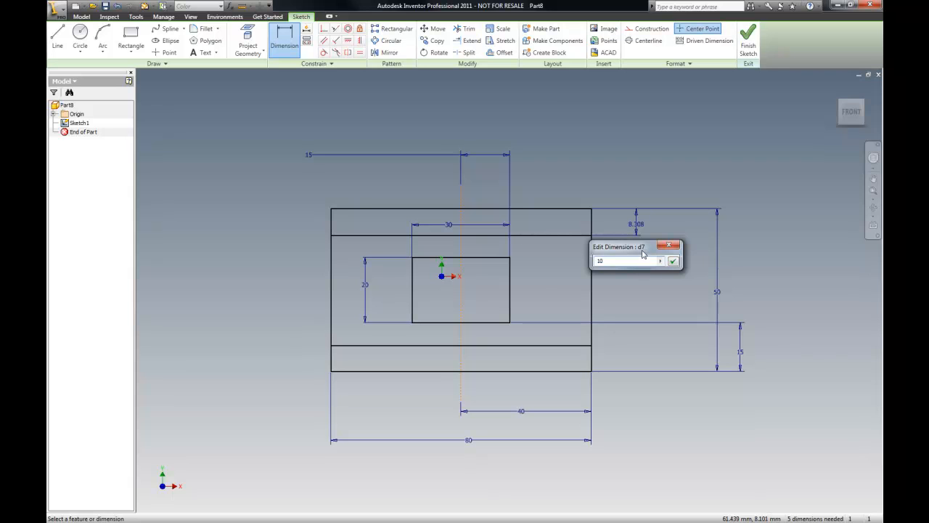
pyautogui.press('Return')
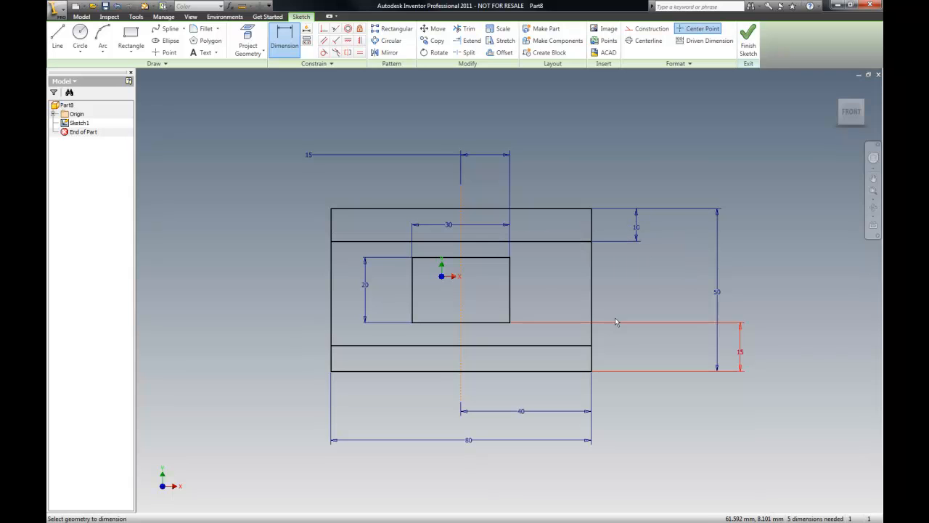
# Step: Dimension the lower horizontal line's distance from the outline's bottom edge, linking it to the upper line's offset parameter d7
pyautogui.click(592, 371)
pyautogui.click(592, 346)
pyautogui.click(633, 356)
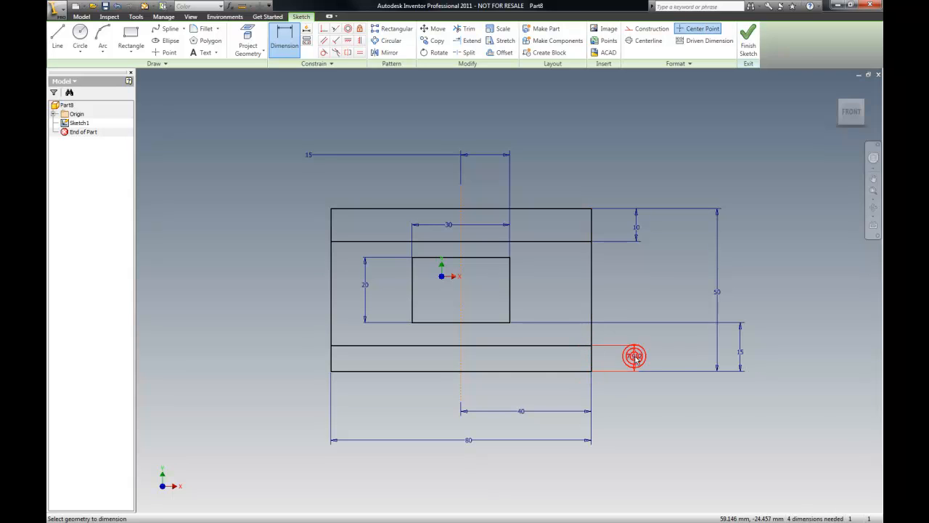
pyautogui.write('d7')
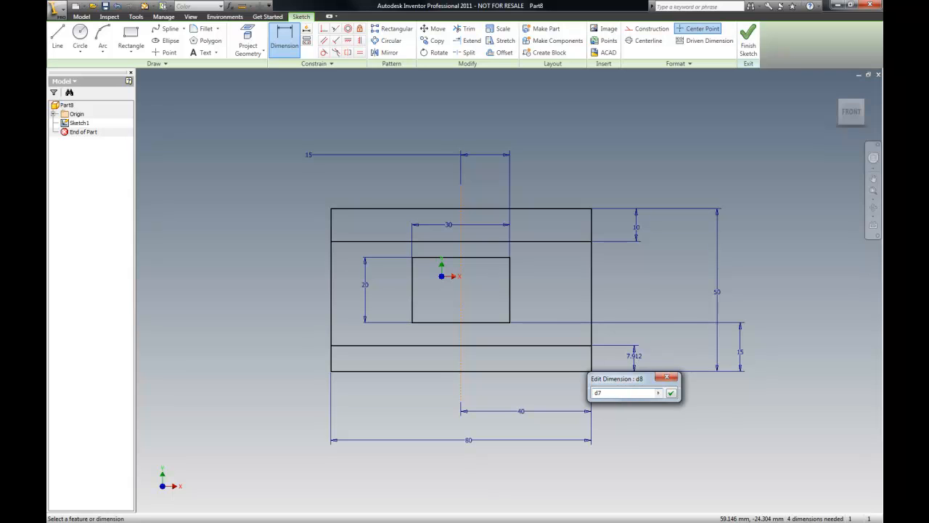
pyautogui.press('Return')
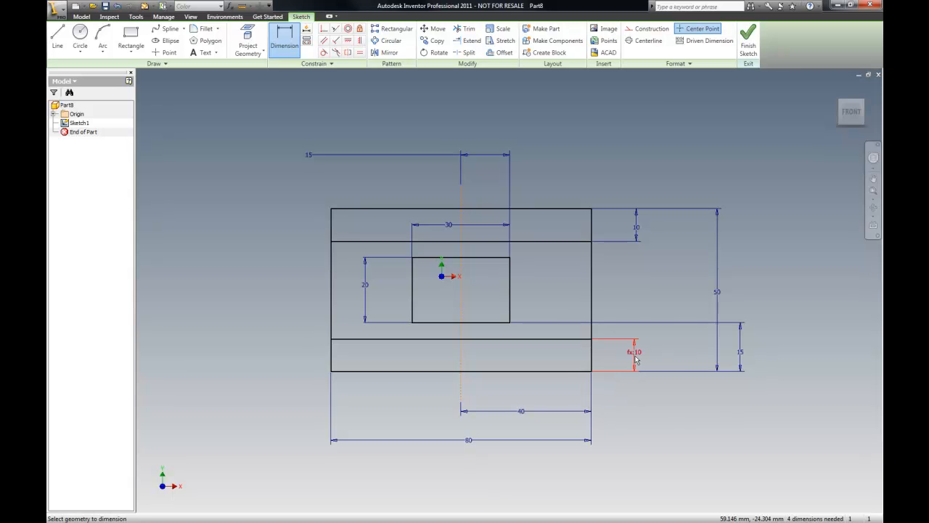
# Step: Test the linked offsets by setting the upper line's dimension to 12 mm, 5 mm and back to 10 mm
pyautogui.click(636, 231)
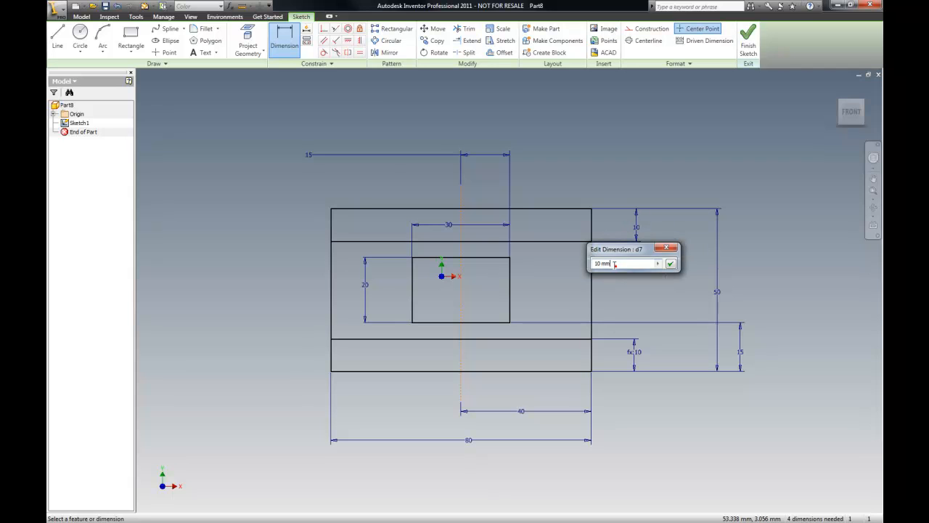
pyautogui.write('12')
pyautogui.press('Return')
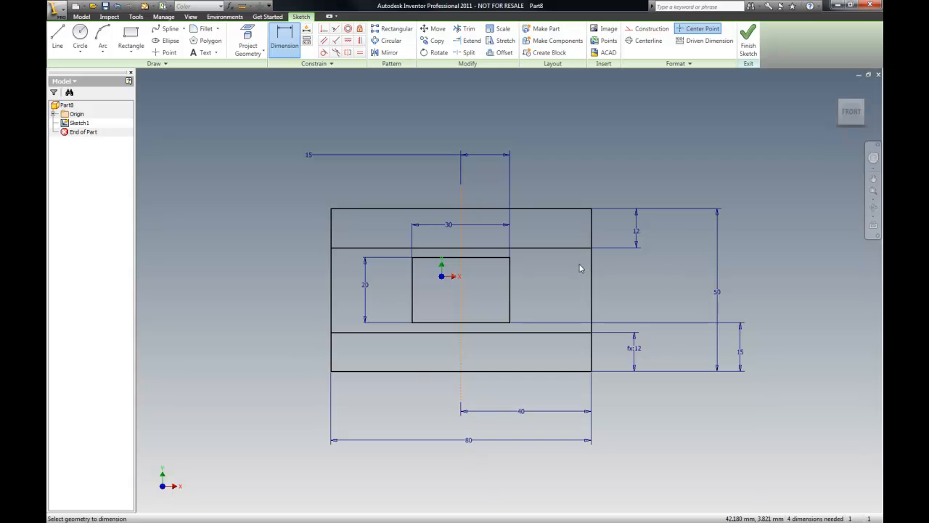
pyautogui.click(637, 234)
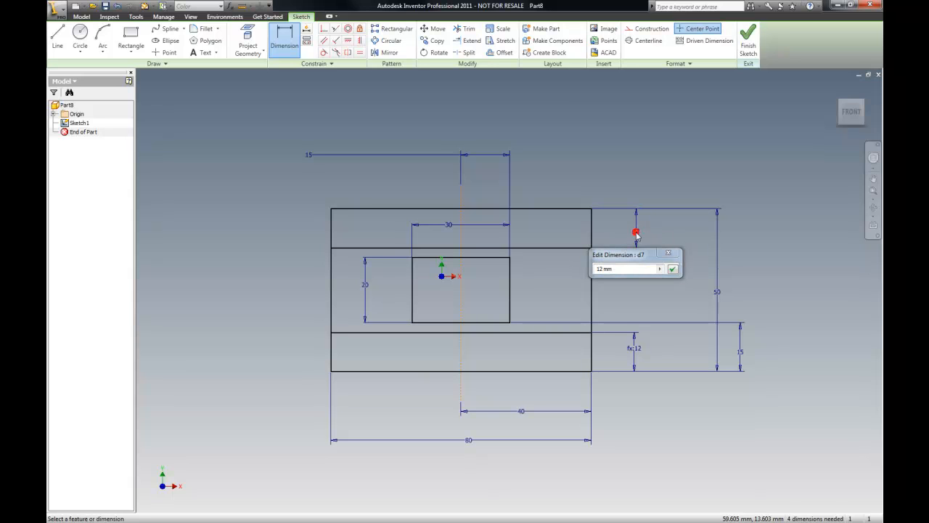
pyautogui.write('5')
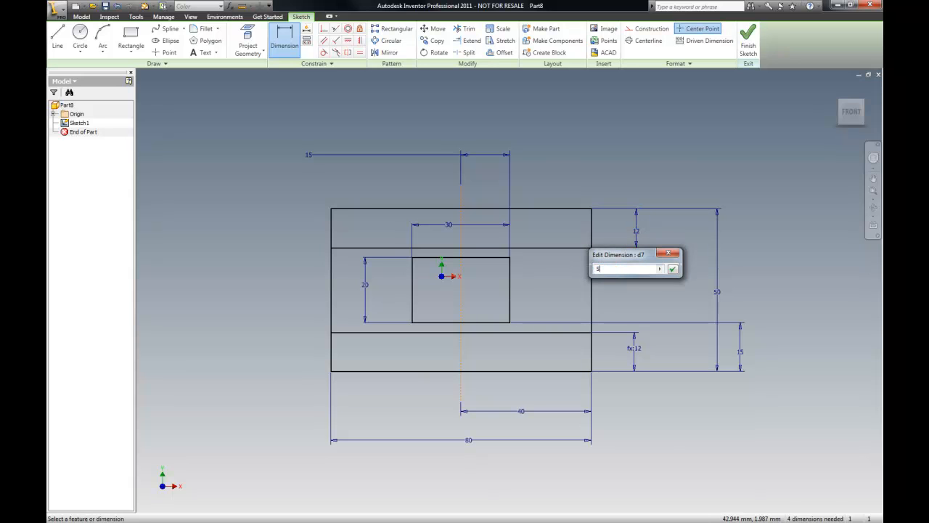
pyautogui.press('Return')
pyautogui.click(638, 220)
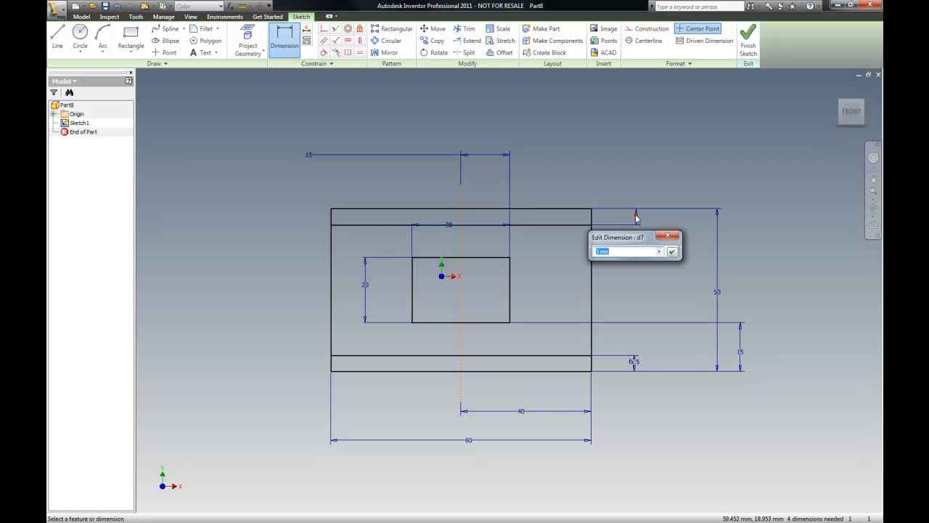
pyautogui.write('10')
pyautogui.press('Return')
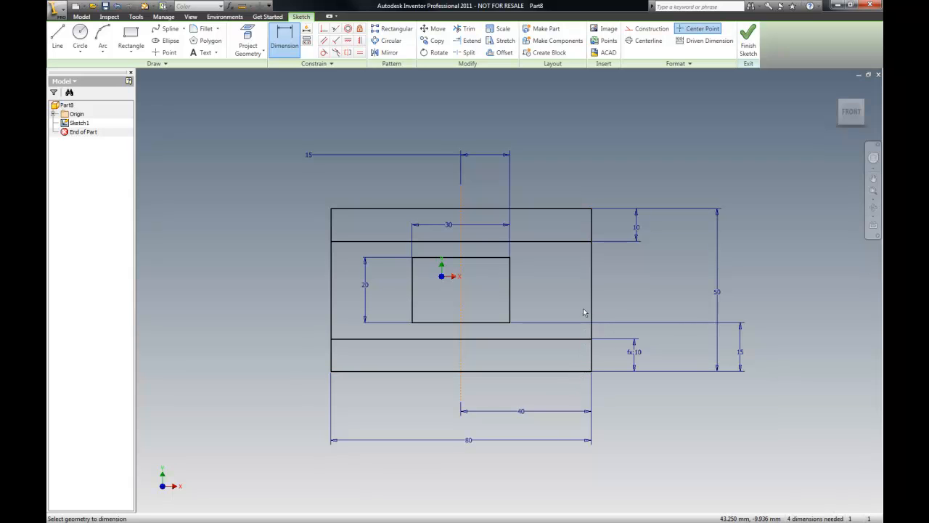
# Step: Draw two vertical lines between the horizontal lines, one on each side of the inner rectangle
pyautogui.scroll(2, 572, 198)
pyautogui.scroll(-4, 570, 183)
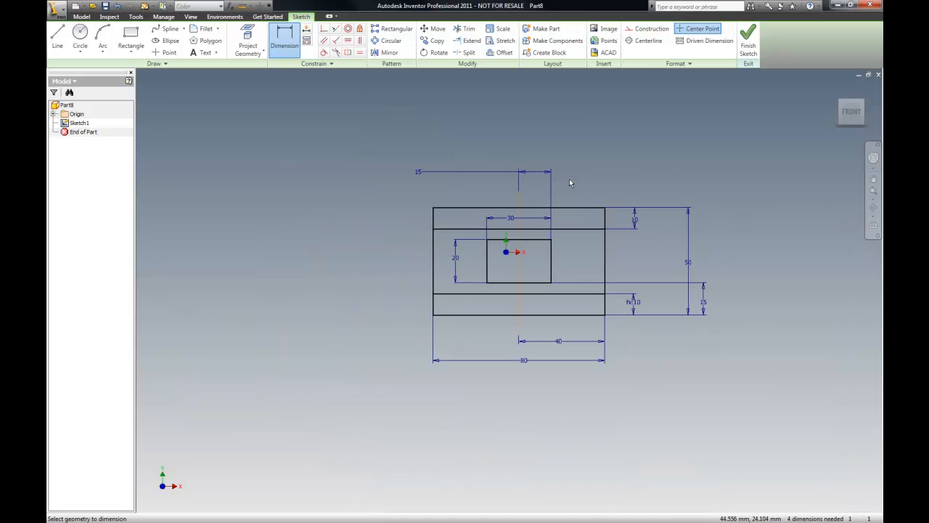
pyautogui.click(59, 37)
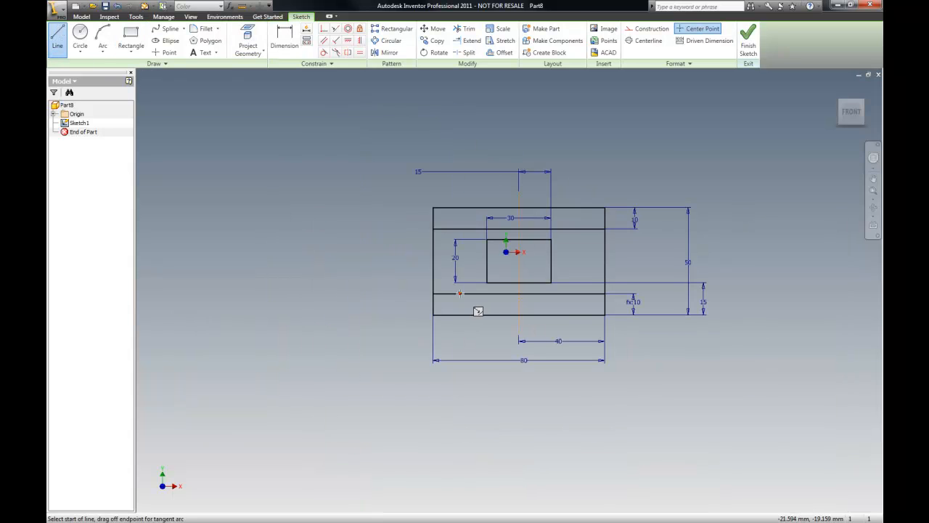
pyautogui.click(460, 292)
pyautogui.click(459, 227)
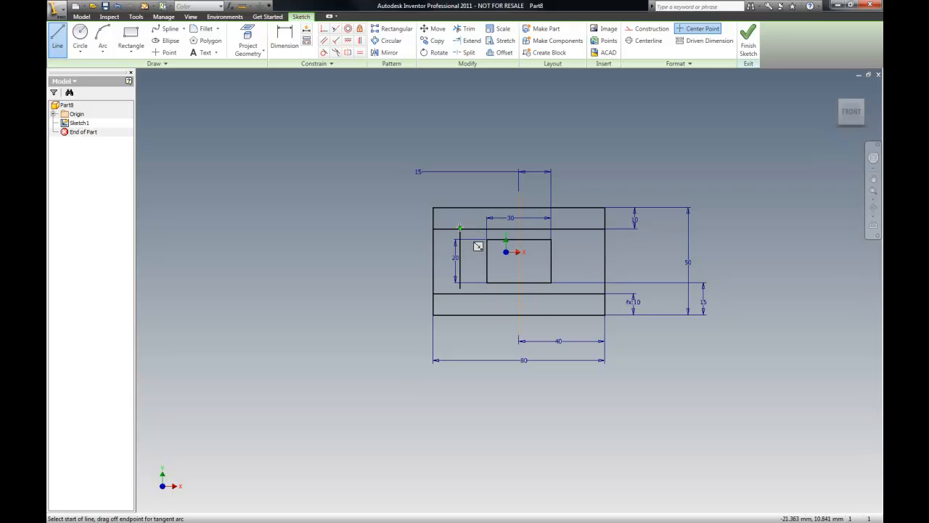
pyautogui.click(580, 229)
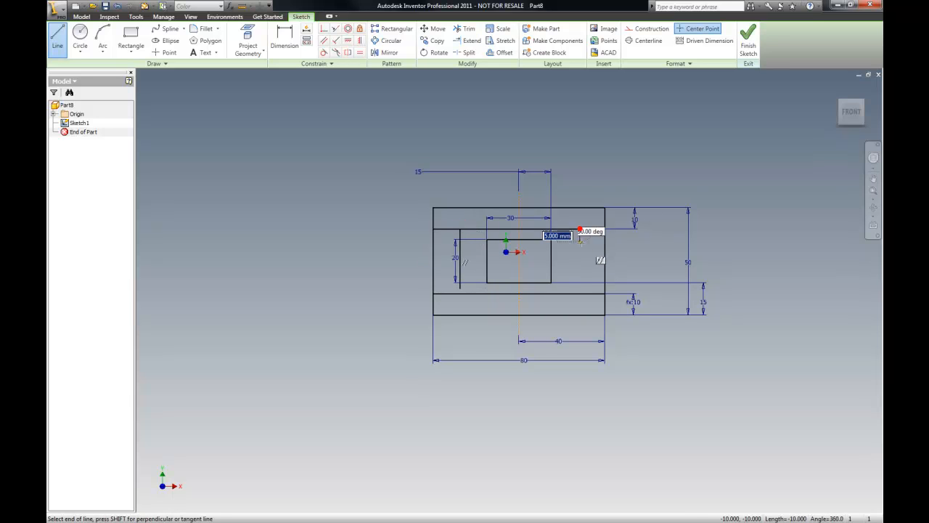
pyautogui.click(581, 294)
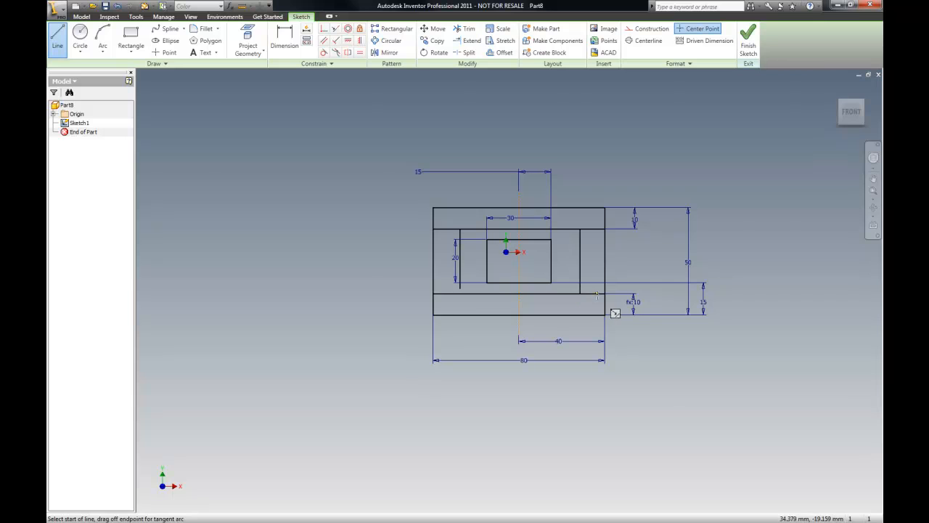
# Step: Extend the lower end of the left vertical line to meet the lower horizontal line
pyautogui.scroll(-5, 461, 289)
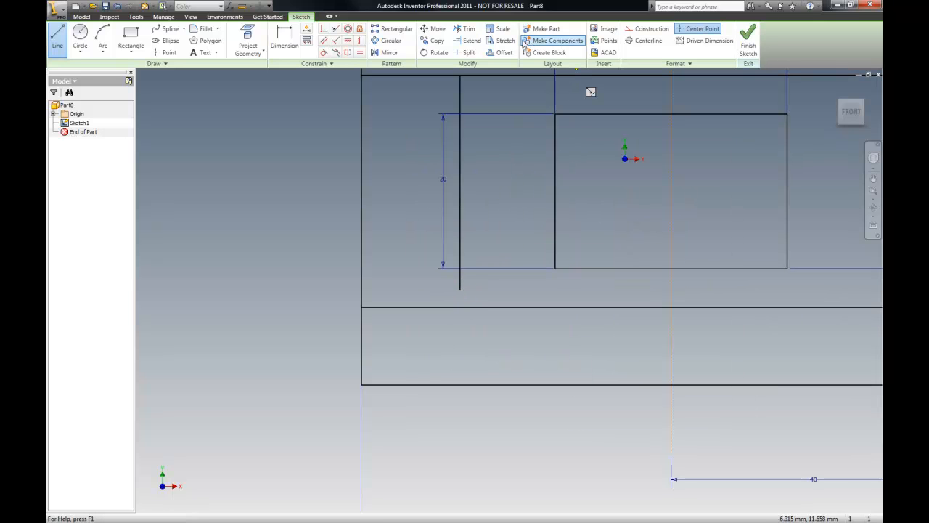
pyautogui.click(470, 40)
pyautogui.click(464, 282)
pyautogui.scroll(5, 406, 318)
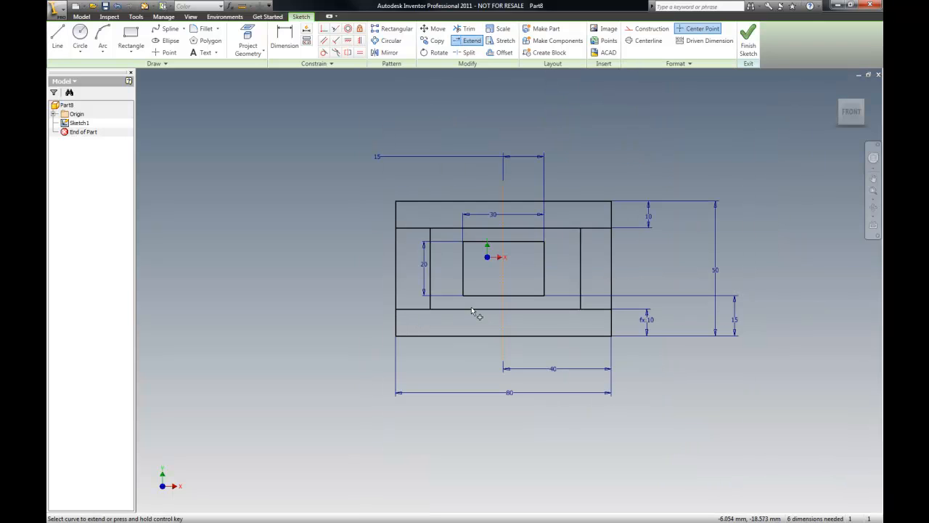
pyautogui.press('Escape')
# Step: Trim the outline's side edges between the horizontal lines and the horizontal segments between the verticals, forming an I-shaped profile
pyautogui.click(465, 29)
pyautogui.click(397, 263)
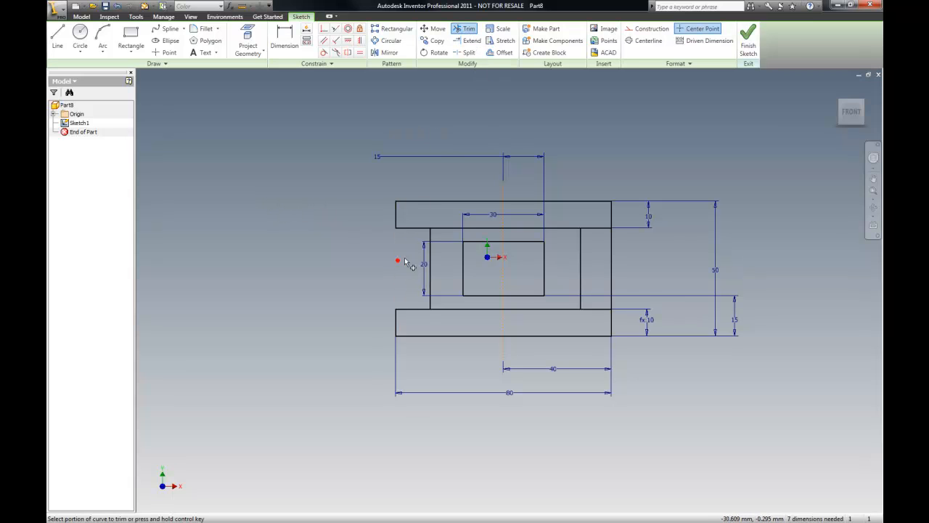
pyautogui.click(610, 263)
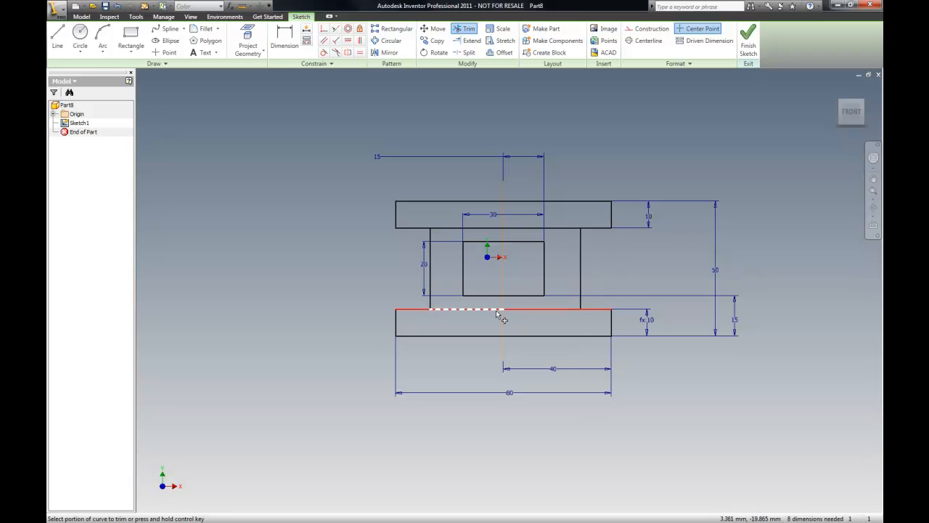
pyautogui.click(530, 310)
pyautogui.click(508, 309)
pyautogui.click(448, 228)
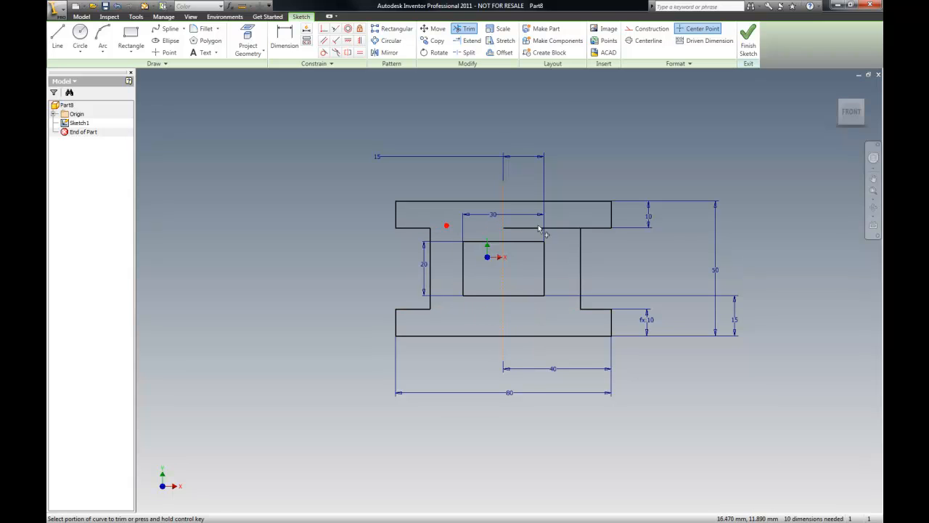
pyautogui.click(541, 229)
pyautogui.scroll(3, 571, 295)
pyautogui.press('Escape')
pyautogui.scroll(-5, 451, 310)
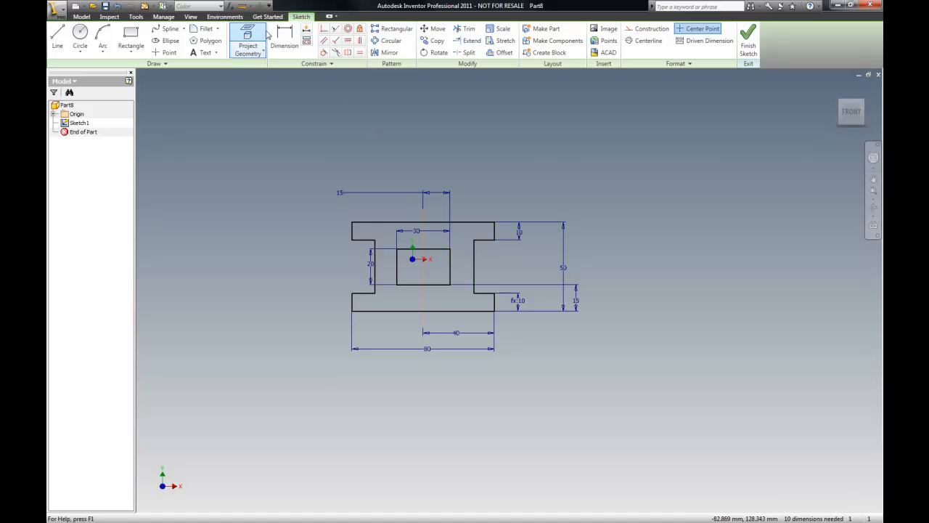
# Step: Dimension the gap between the inner rectangle's right side and the right web line, setting it to 10 mm
pyautogui.click(284, 40)
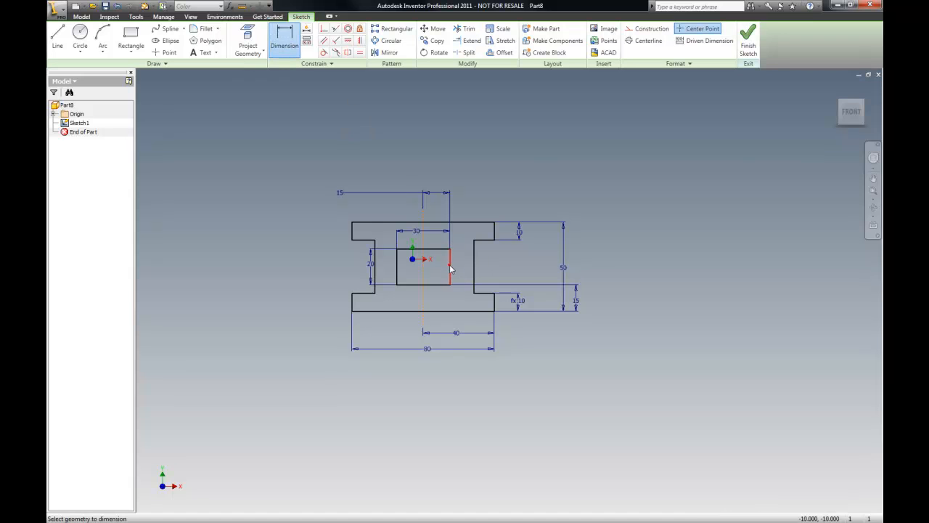
pyautogui.click(450, 264)
pyautogui.click(474, 266)
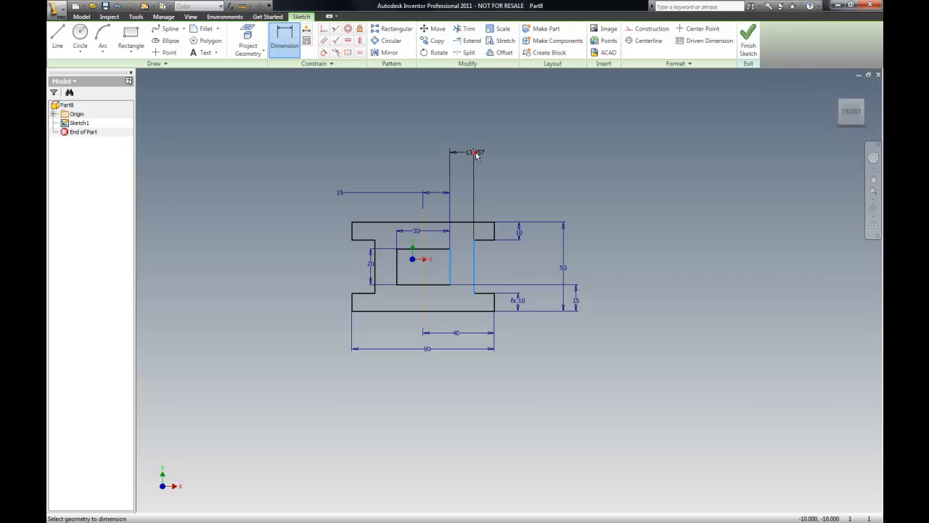
pyautogui.click(476, 152)
pyautogui.write('10')
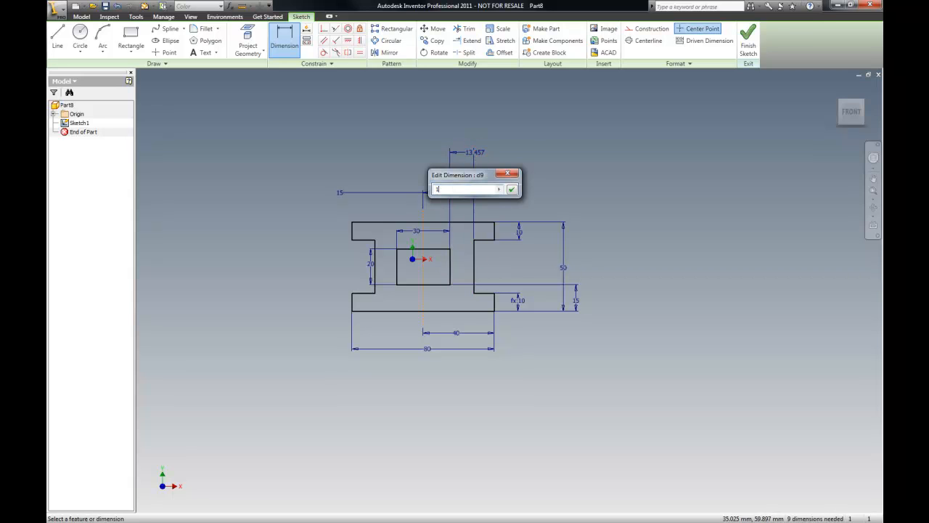
pyautogui.press('Return')
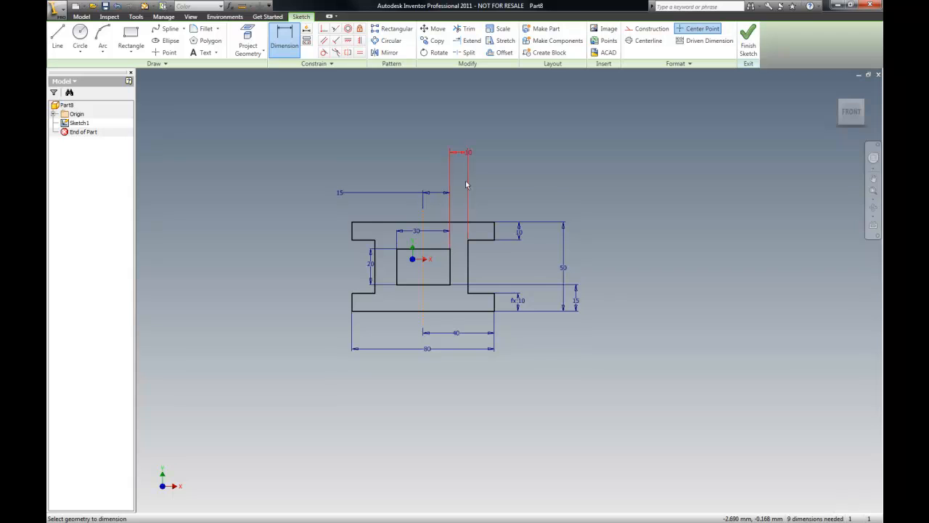
# Step: Dimension the gap between the inner rectangle's left side and the left web line, linking it to the right gap's parameter d9
pyautogui.doubleClick(468, 155)
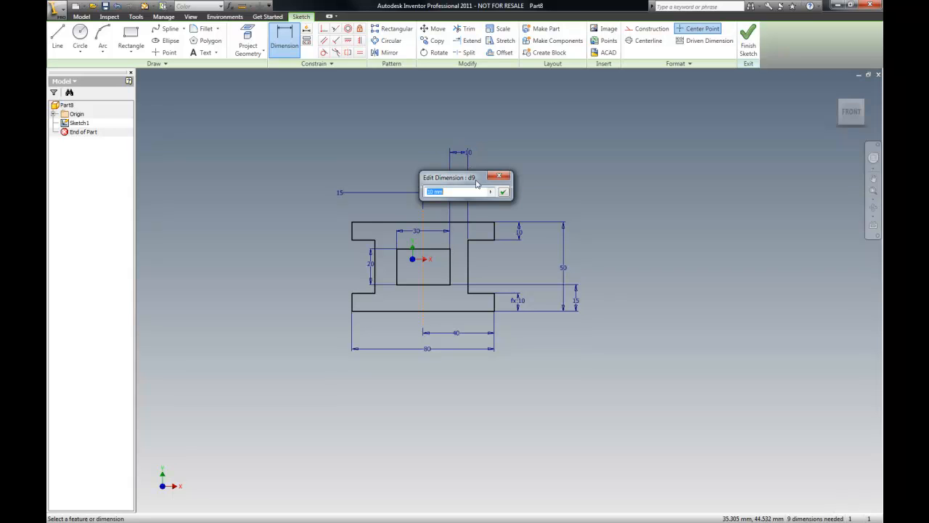
pyautogui.click(502, 192)
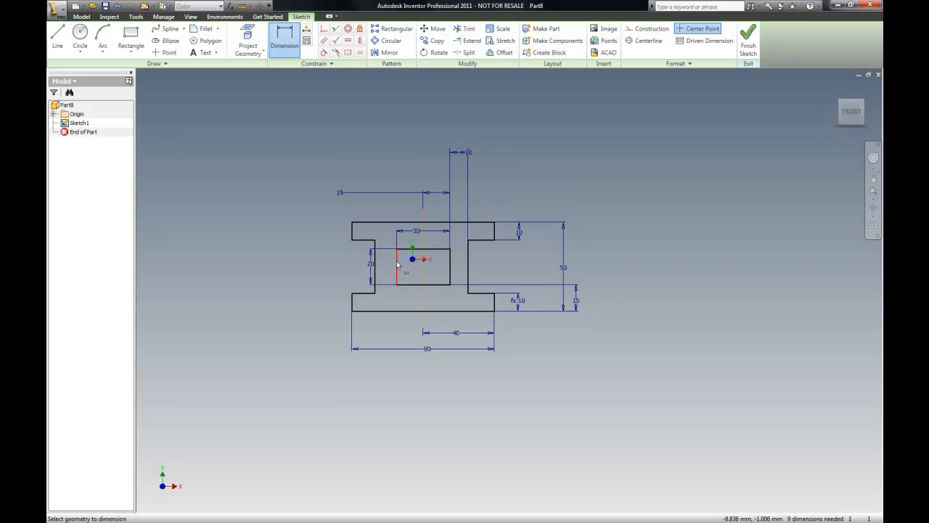
pyautogui.click(376, 273)
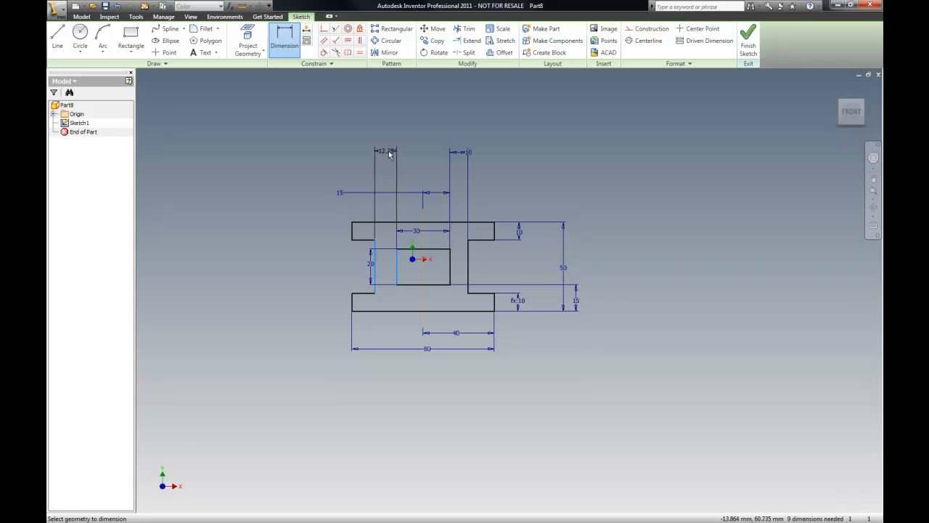
pyautogui.click(389, 154)
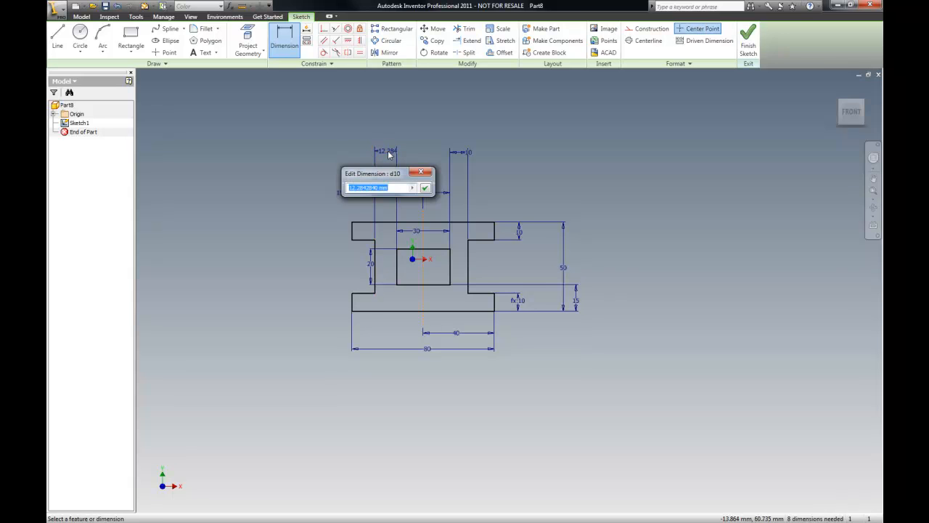
pyautogui.write('d9')
pyautogui.press('Return')
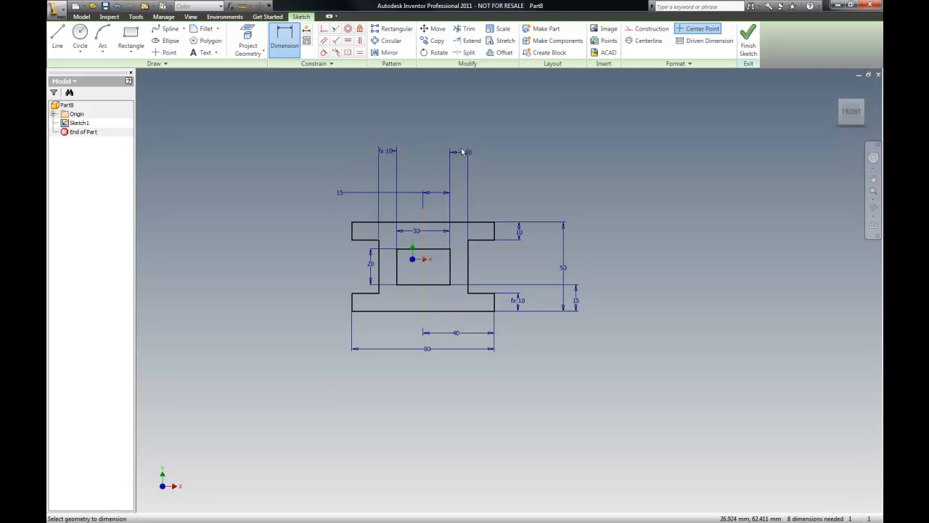
# Step: Try replacing the left gap's linked value with a fixed 15 mm, and undo the change
pyautogui.click(389, 152)
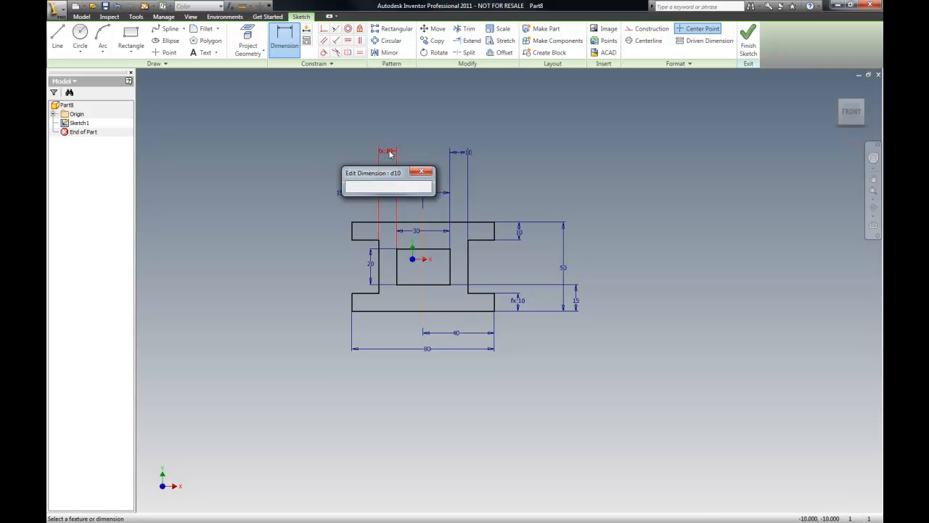
pyautogui.doubleClick(360, 186)
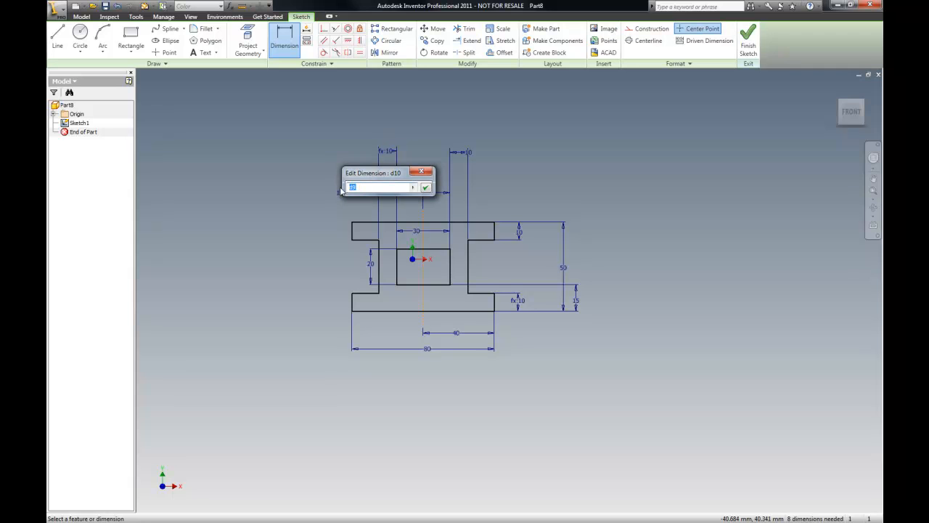
pyautogui.press('Return')
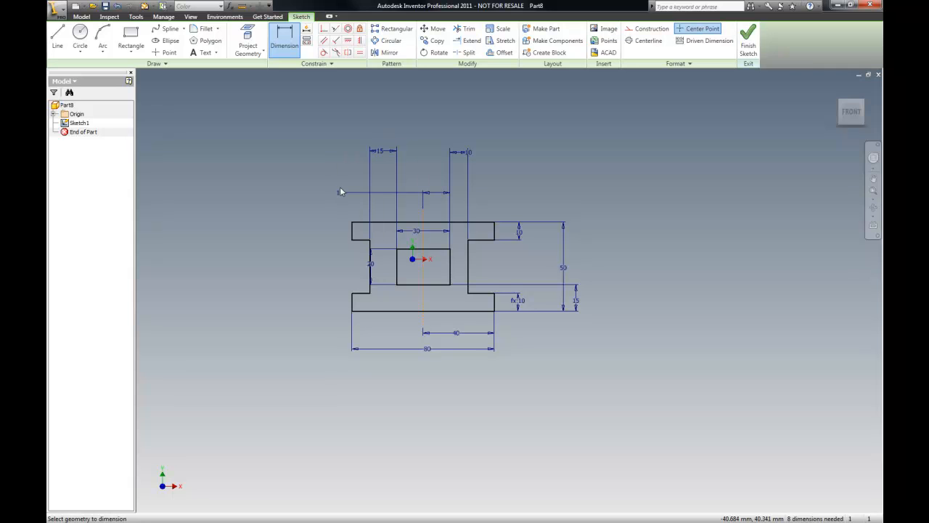
pyautogui.click(117, 7)
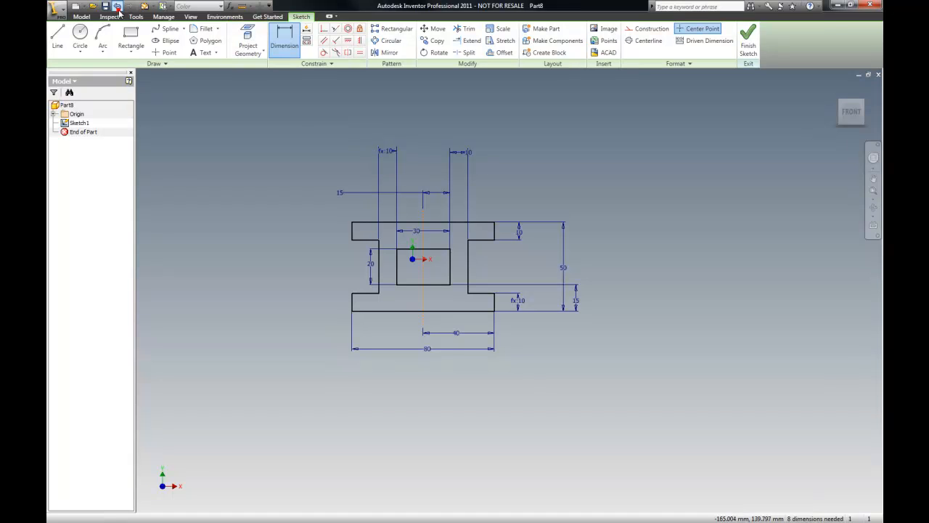
# Step: Test the link between the side gaps by setting the right gap to 15 mm, and undo the change
pyautogui.doubleClick(463, 153)
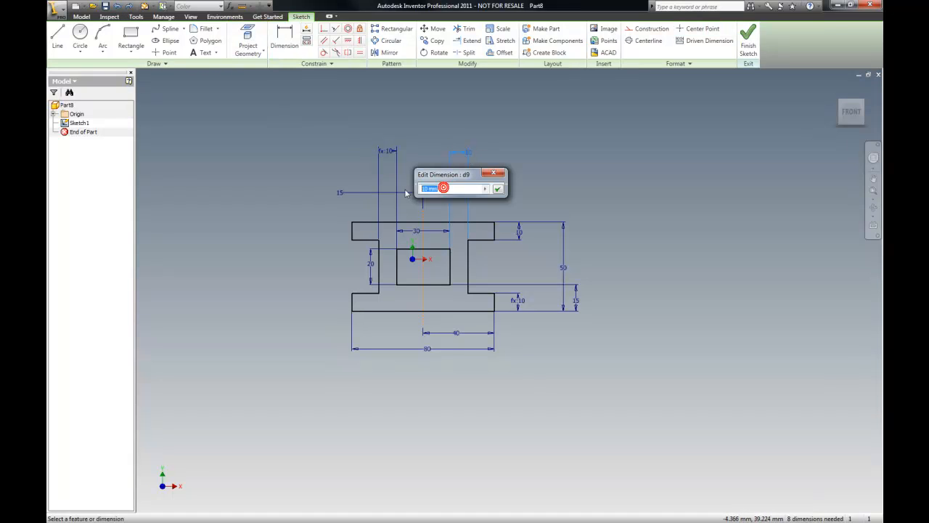
pyautogui.write('15')
pyautogui.press('Return')
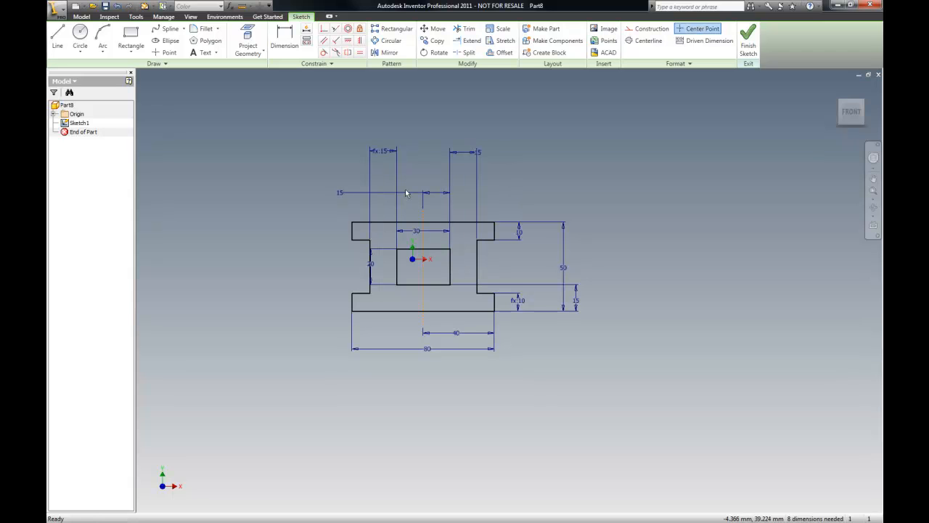
pyautogui.click(118, 6)
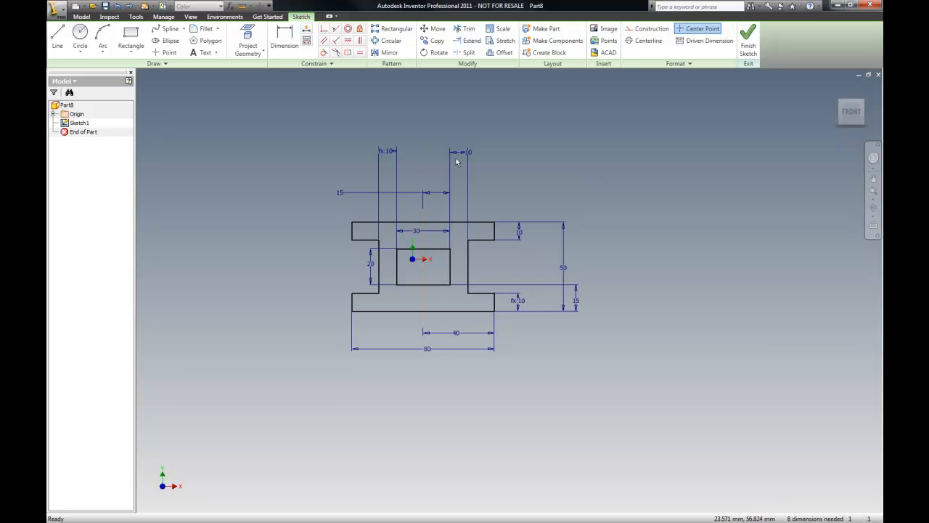
# Step: Finish the dimensioned I-profile sketch and return to part modeling
pyautogui.scroll(3, 434, 354)
pyautogui.scroll(-5, 438, 357)
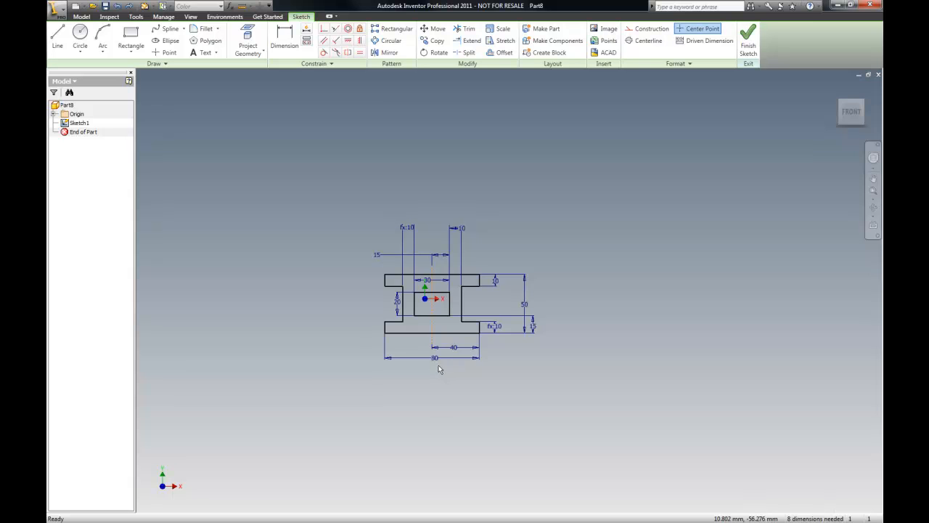
pyautogui.rightClick(471, 180)
pyautogui.click(506, 198)
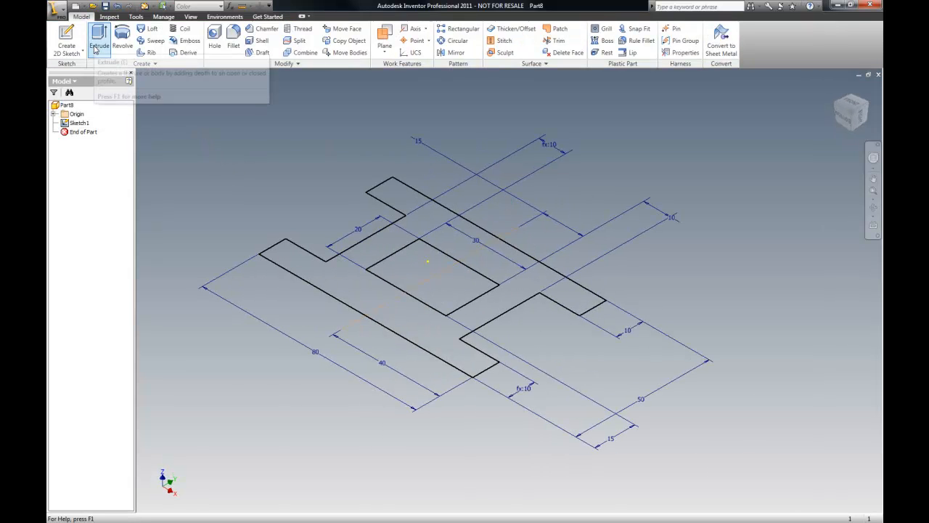
# Step: Extrude the I-shaped region around the inner rectangle by 25 mm as a solid, leaving the rectangle as an opening
pyautogui.click(95, 48)
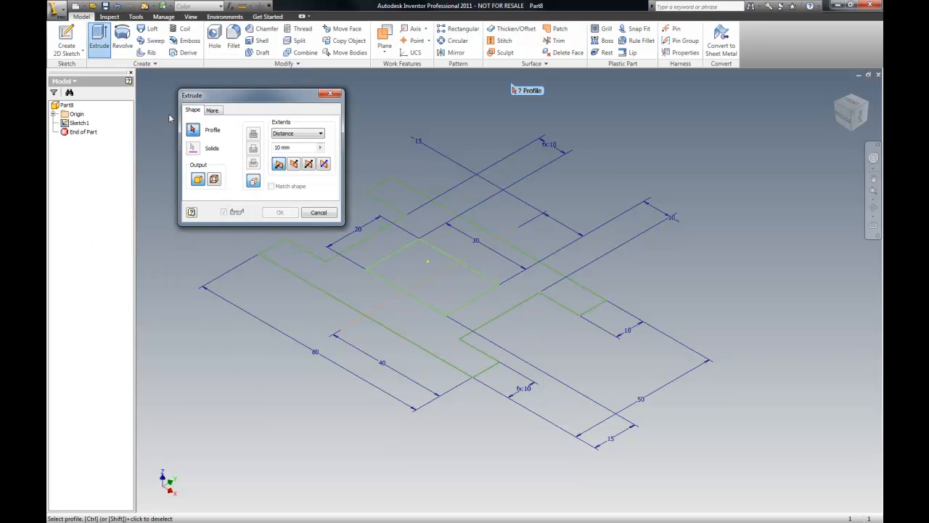
pyautogui.click(280, 248)
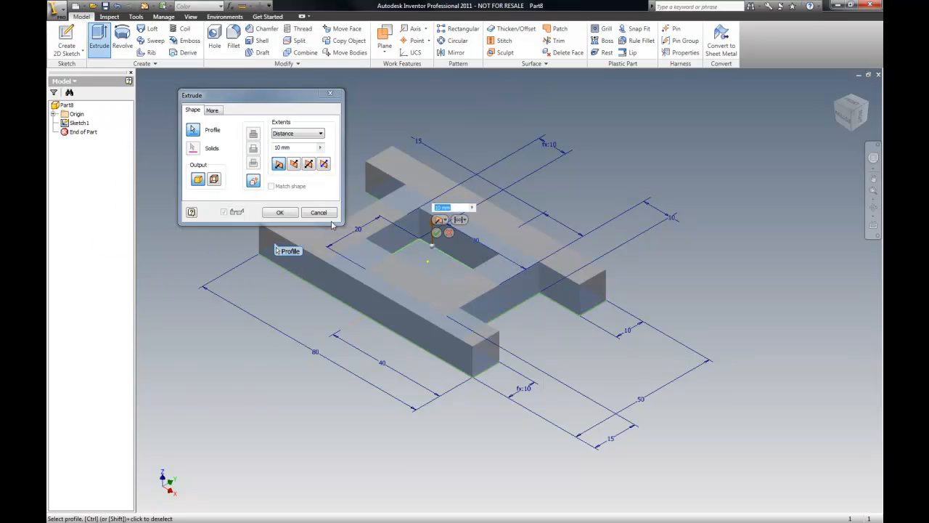
pyautogui.moveTo(297, 148); pyautogui.dragTo(256, 147)
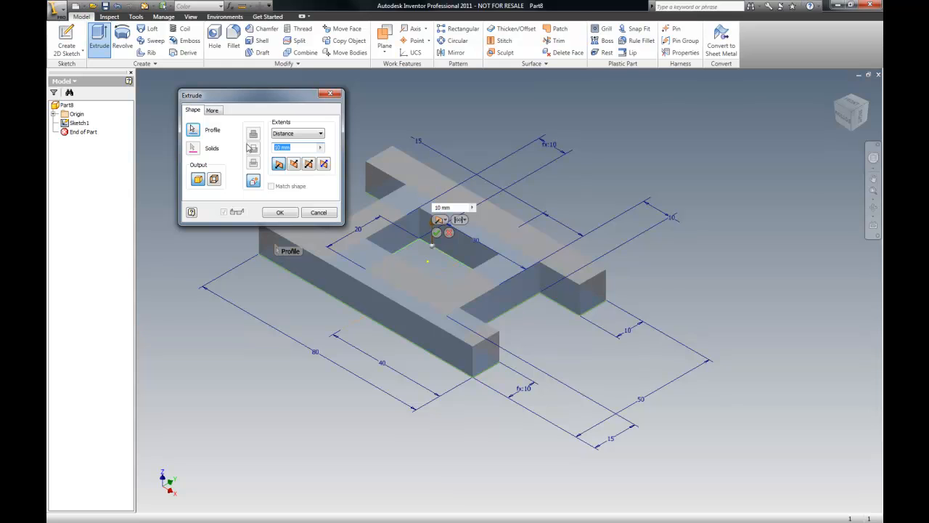
pyautogui.write('30')
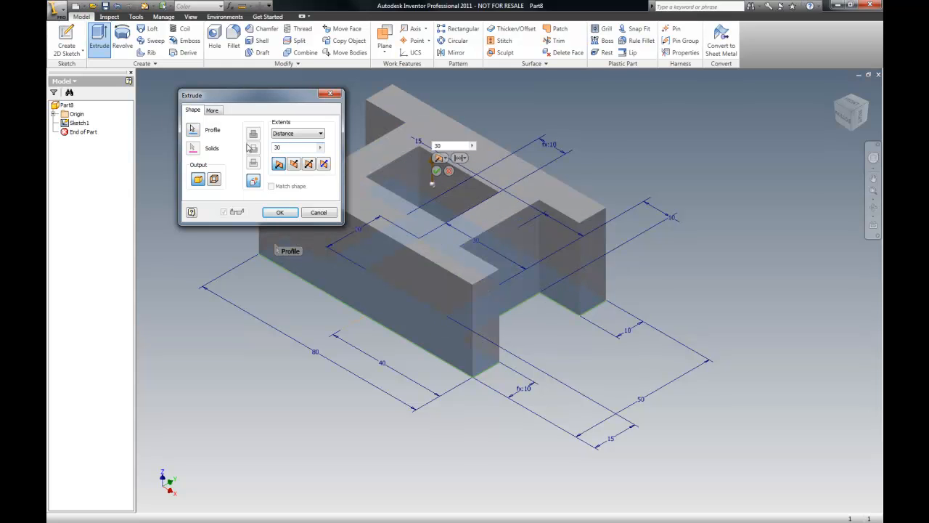
pyautogui.write('25')
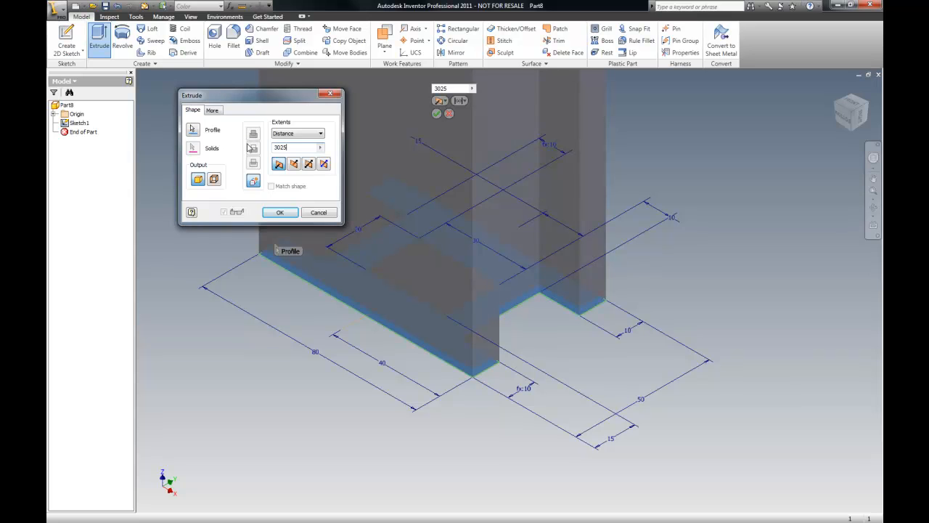
pyautogui.moveTo(295, 148); pyautogui.dragTo(227, 148)
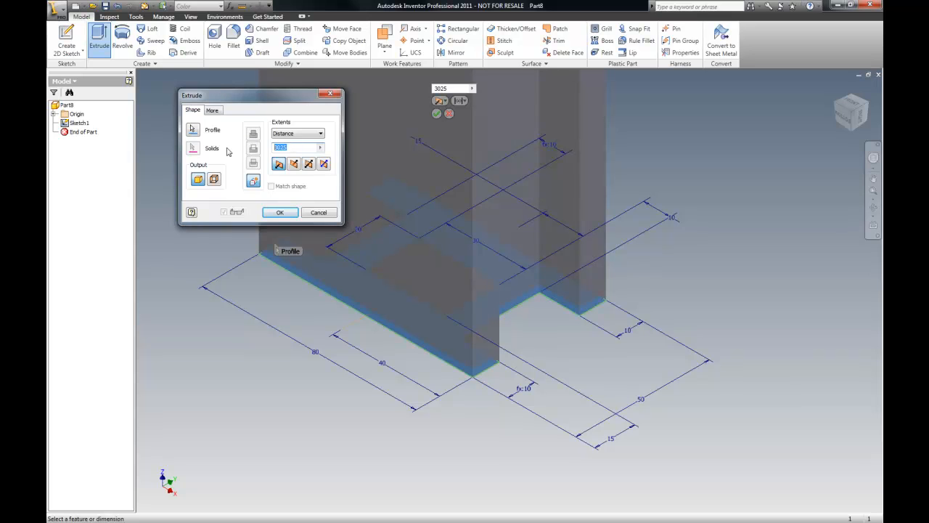
pyautogui.write('25')
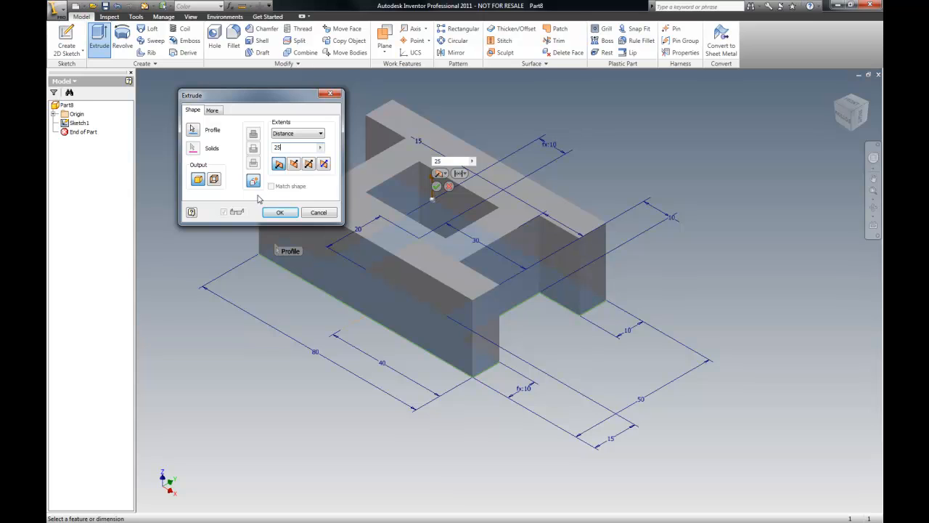
pyautogui.click(280, 212)
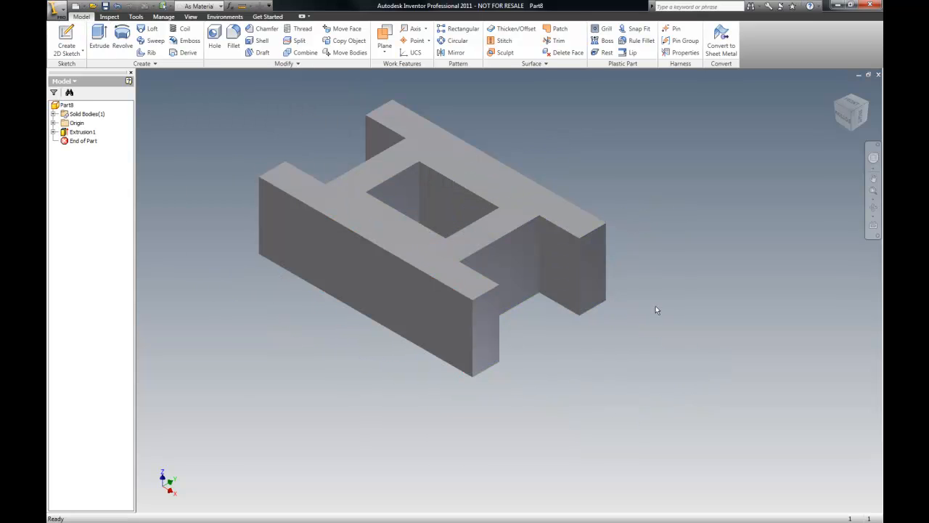
pyautogui.click(853, 105)
pyautogui.click(835, 89)
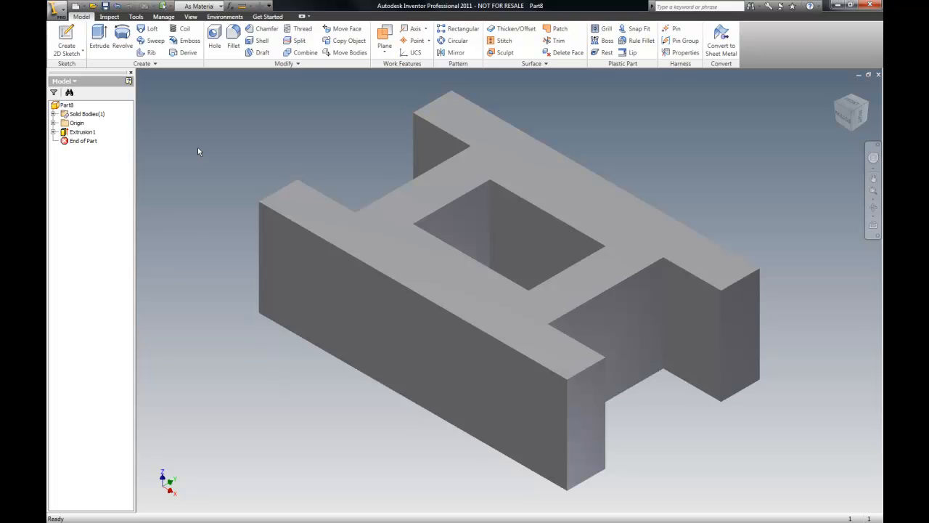
pyautogui.rightClick(198, 150)
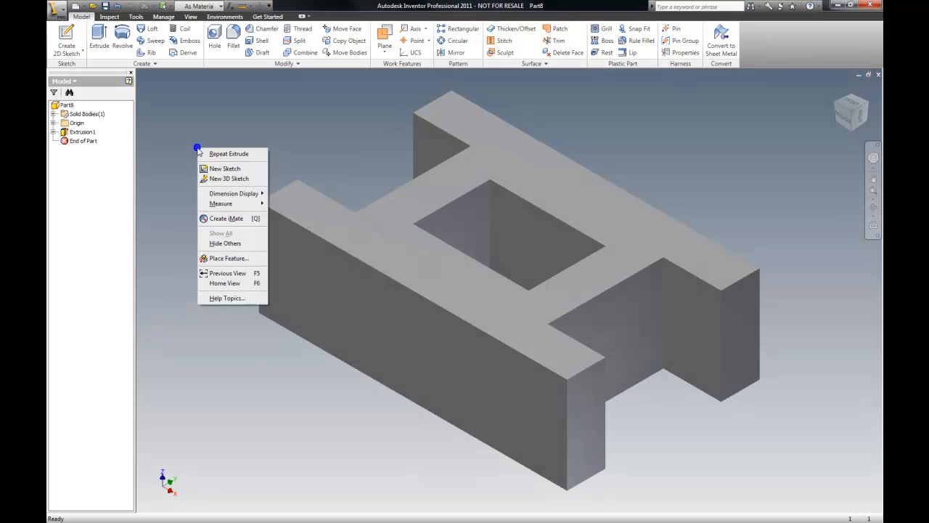
pyautogui.click(261, 139)
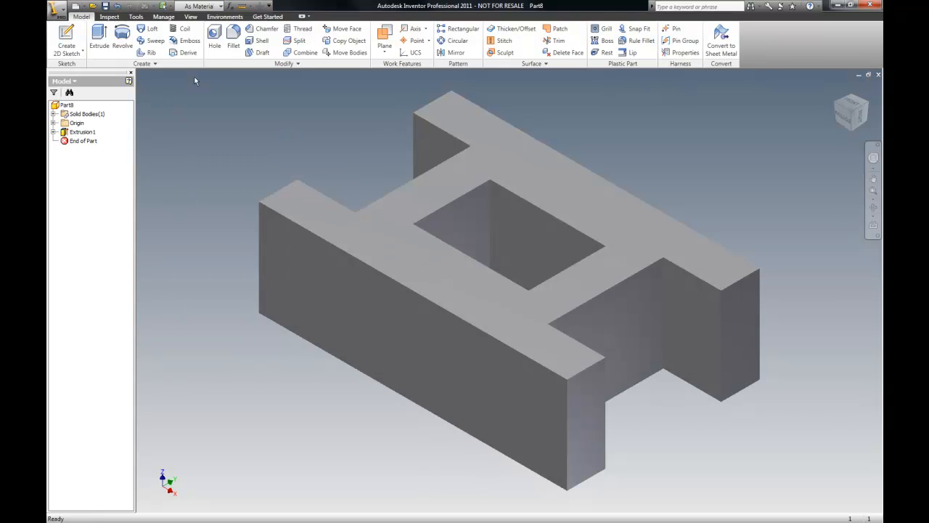
# Step: Save the part as Tutorial 2.ipt in the Week_02 folder, basing the name on the existing Tutorial 1.ipt
pyautogui.click(52, 7)
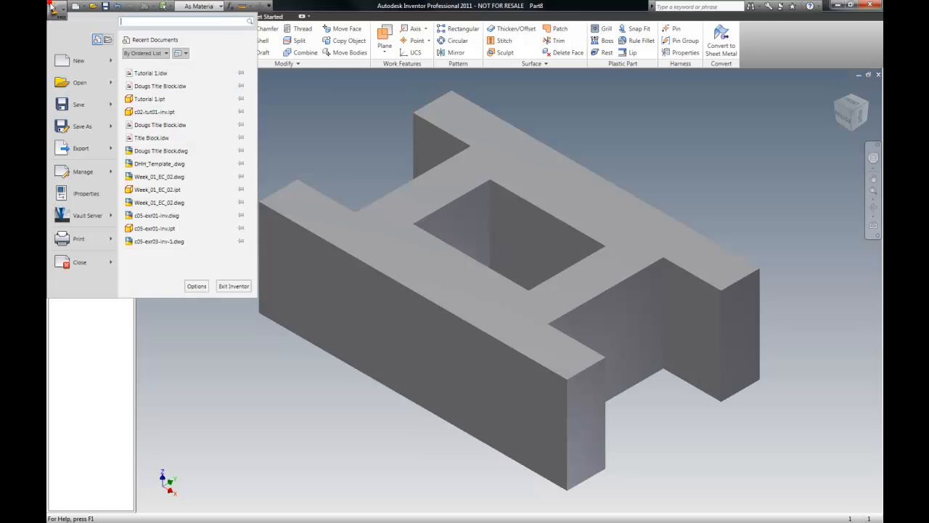
pyautogui.click(79, 106)
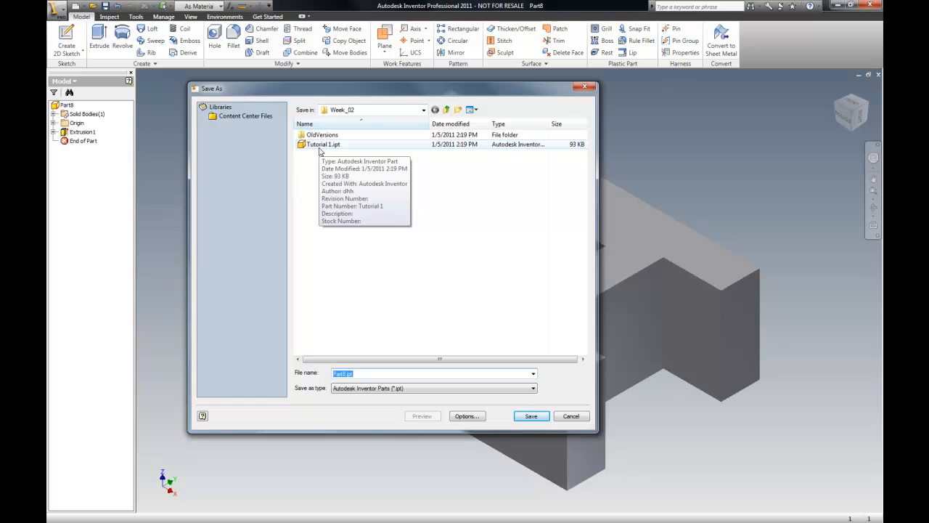
pyautogui.click(319, 146)
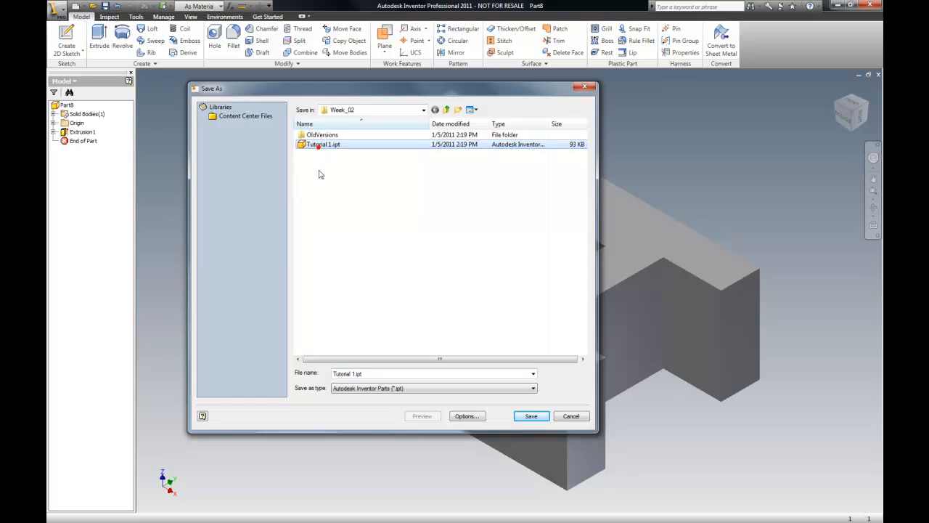
pyautogui.doubleClick(355, 374)
pyautogui.click(356, 373)
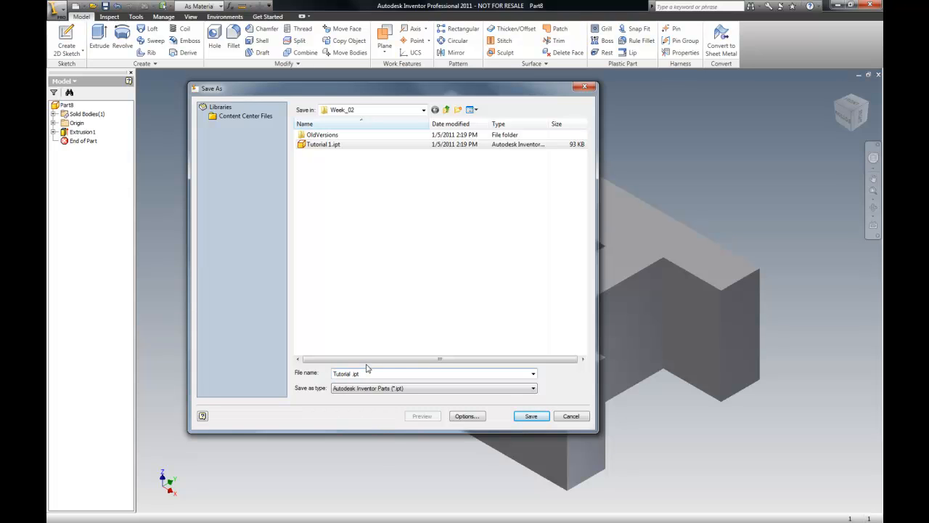
pyautogui.click(528, 416)
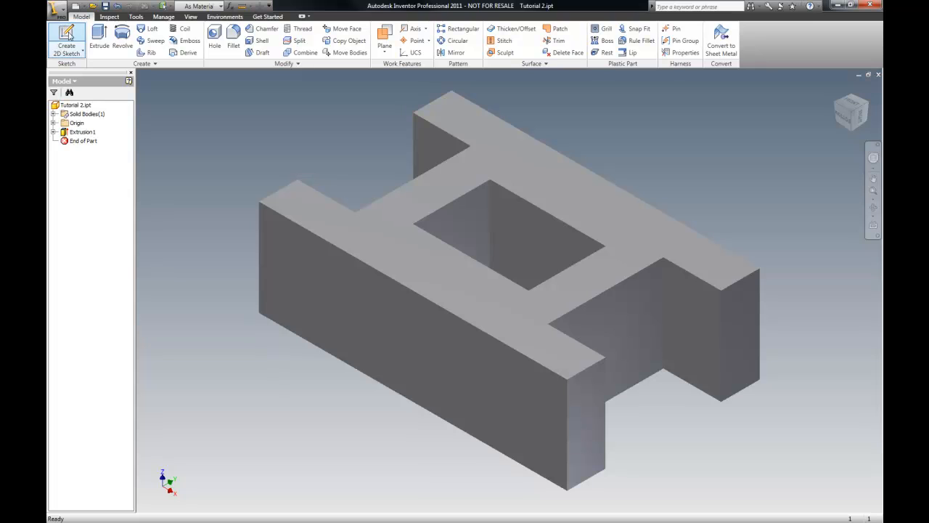
# Step: Open the title block drawing in IDW format from the _CAD_243_Weekly Assignments folder, accepting its location outside the active project
pyautogui.click(58, 10)
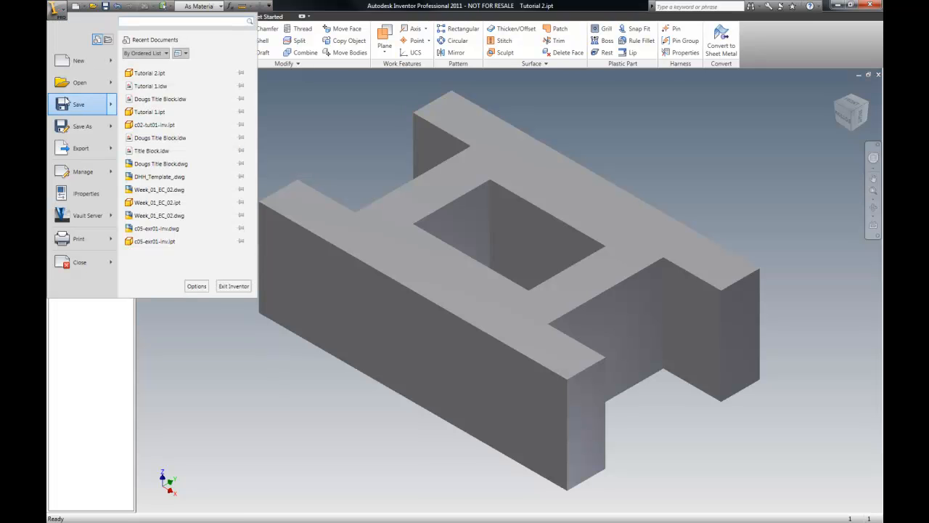
pyautogui.click(84, 84)
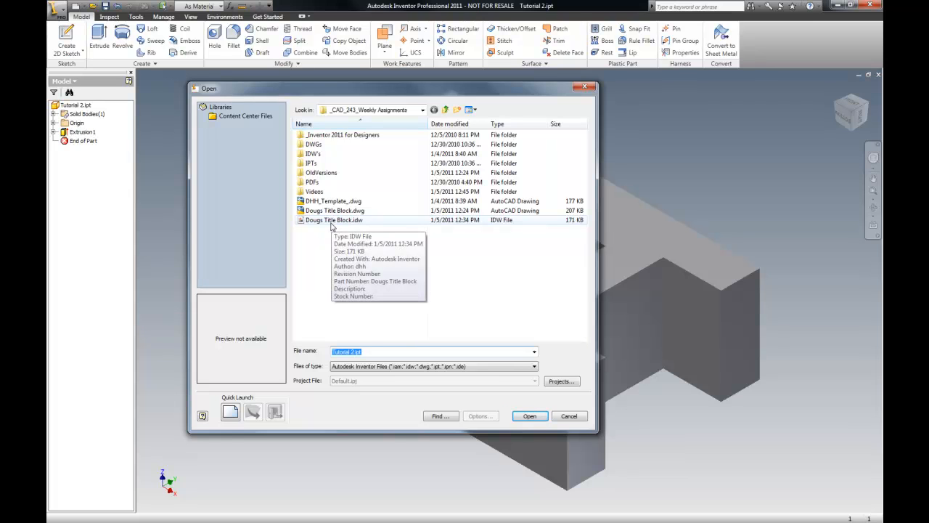
pyautogui.click(332, 220)
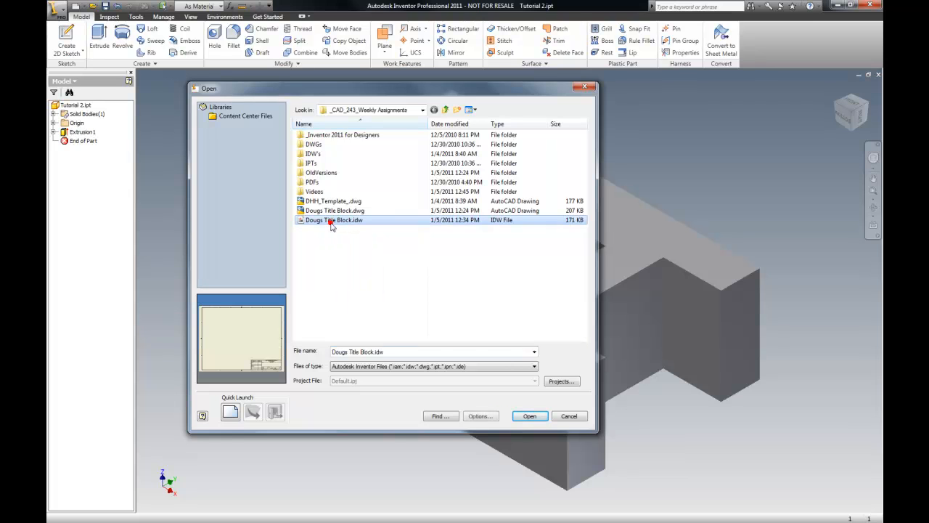
pyautogui.click(530, 416)
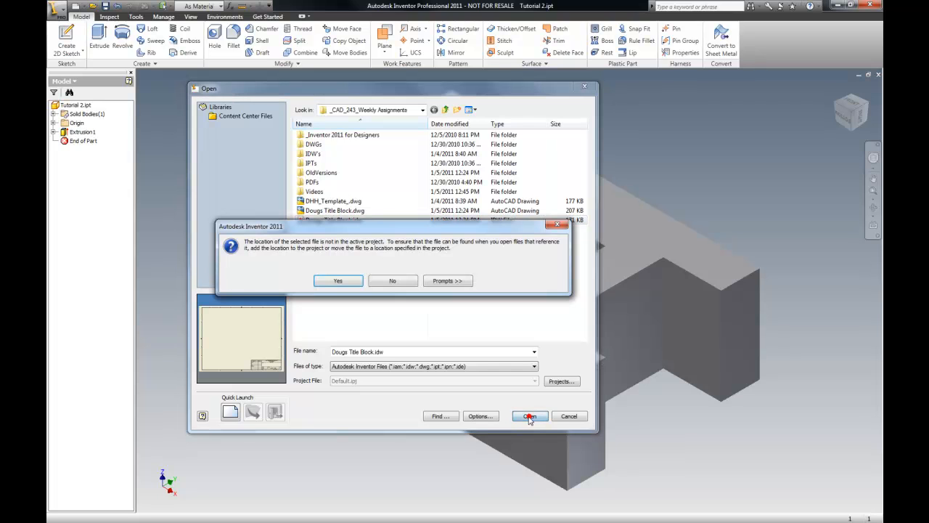
pyautogui.click(344, 285)
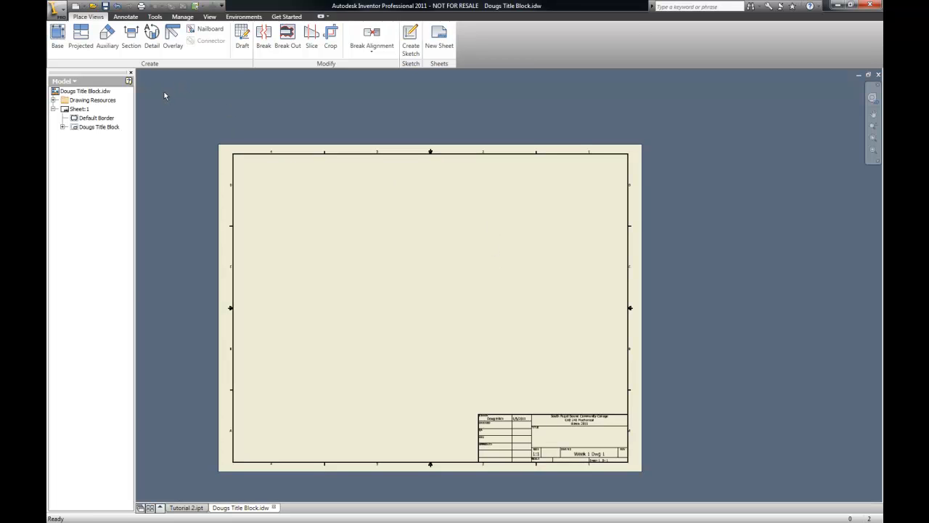
# Step: Place a front base view of Tutorial 2.ipt at 2:1 scale in the lower-left area of the sheet
pyautogui.click(58, 33)
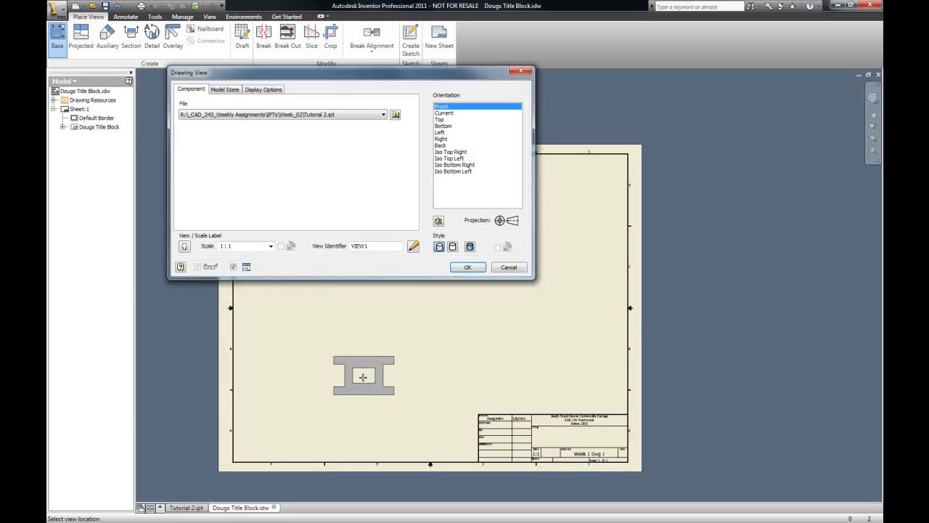
pyautogui.click(270, 246)
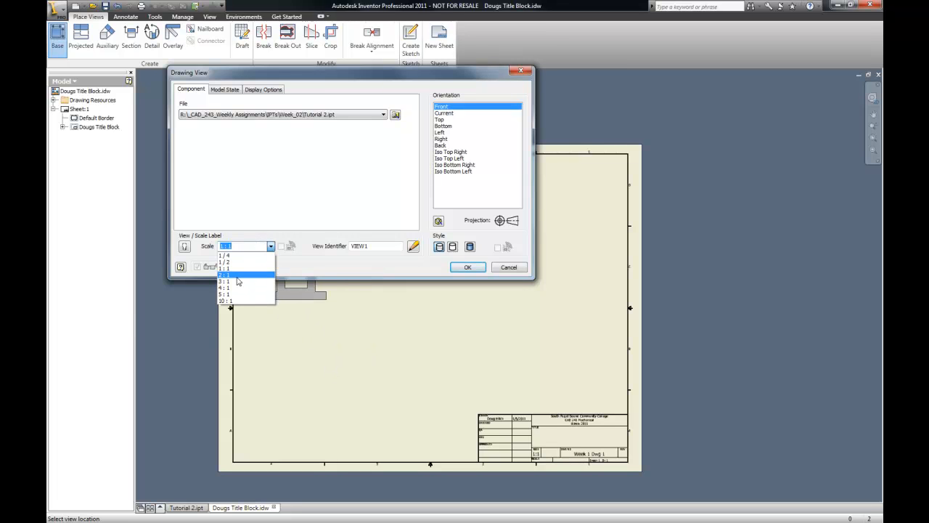
pyautogui.click(239, 275)
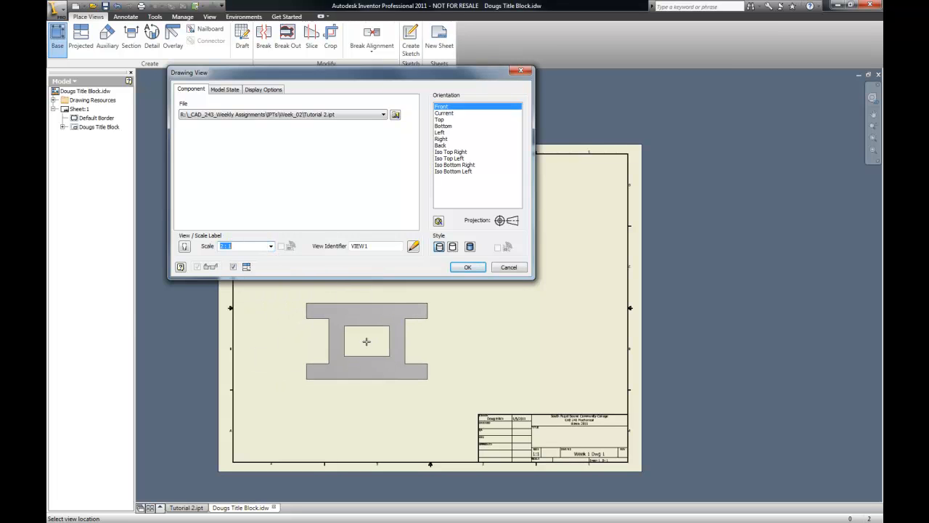
pyautogui.click(364, 342)
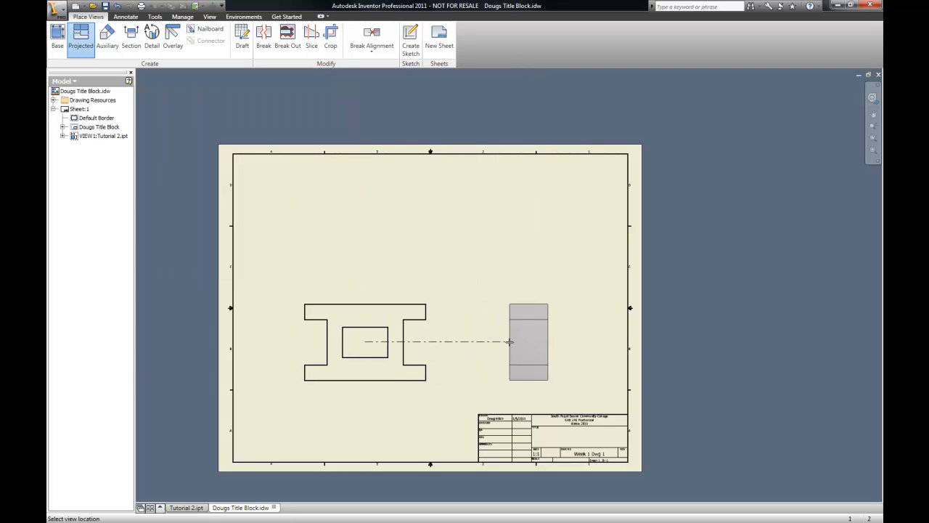
# Step: Project a side view, a top view and an isometric view from the front view and create them on the sheet
pyautogui.click(530, 342)
pyautogui.click(371, 256)
pyautogui.click(537, 234)
pyautogui.rightClick(535, 236)
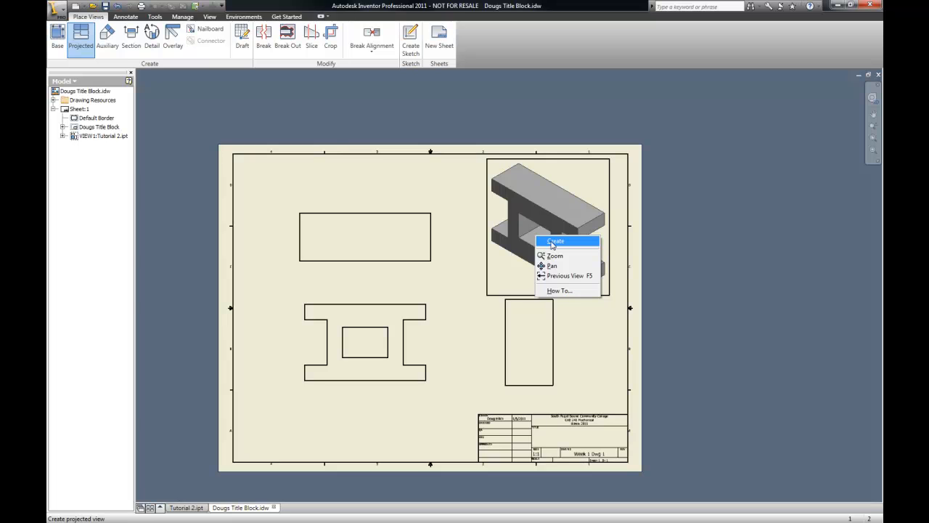
pyautogui.click(553, 241)
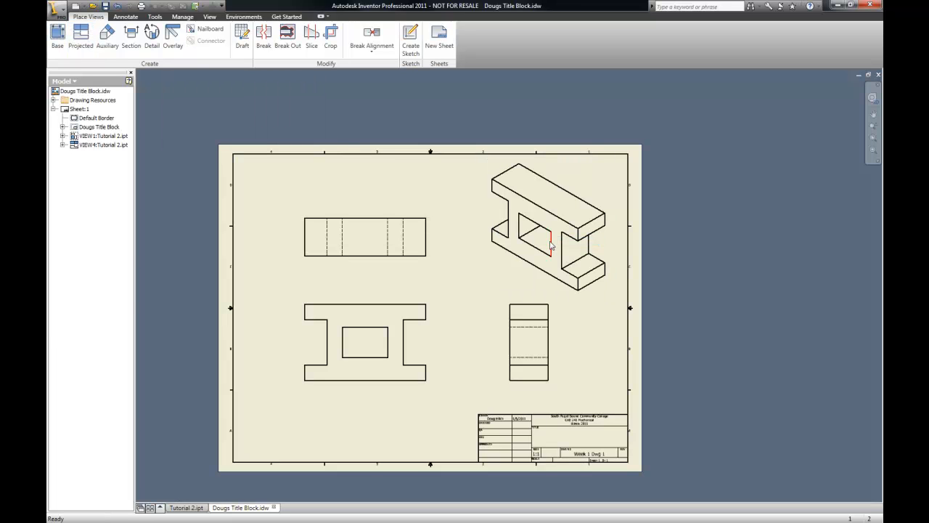
# Step: Set the isometric view's display style to shaded
pyautogui.rightClick(486, 239)
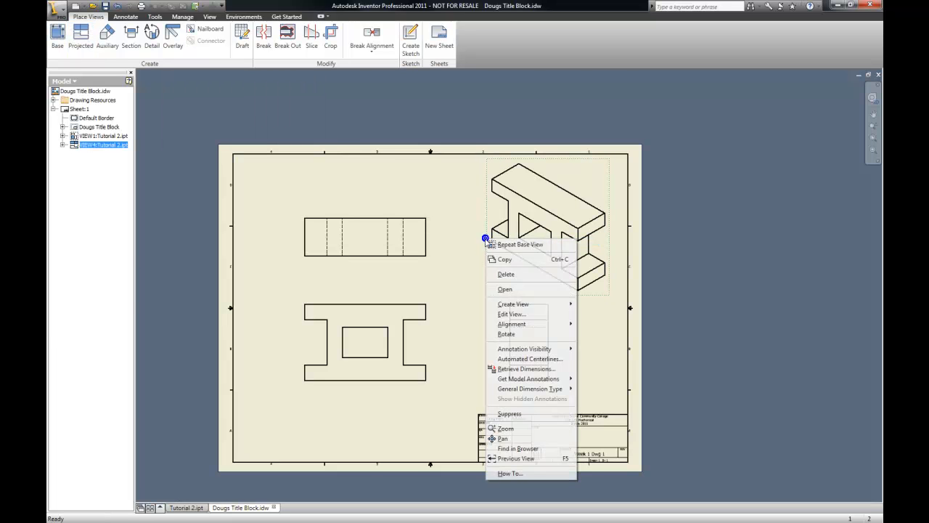
pyautogui.click(515, 315)
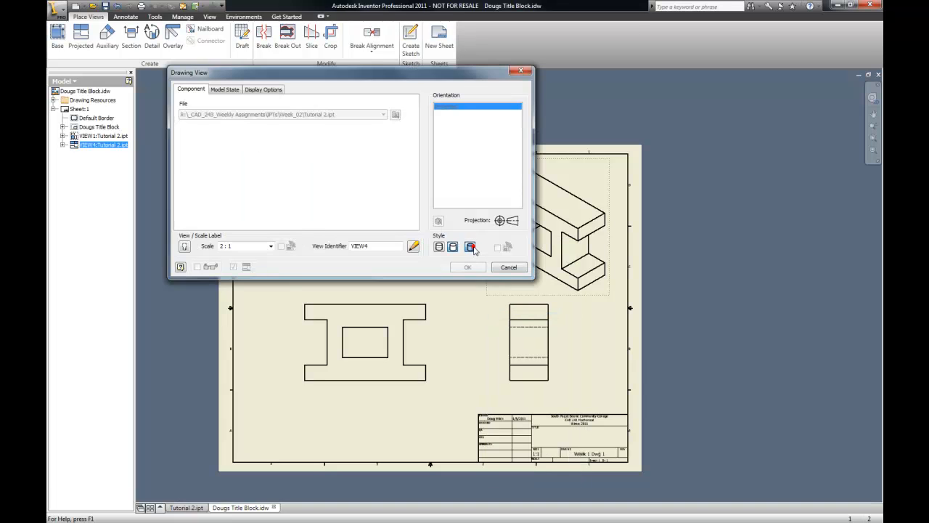
pyautogui.click(478, 270)
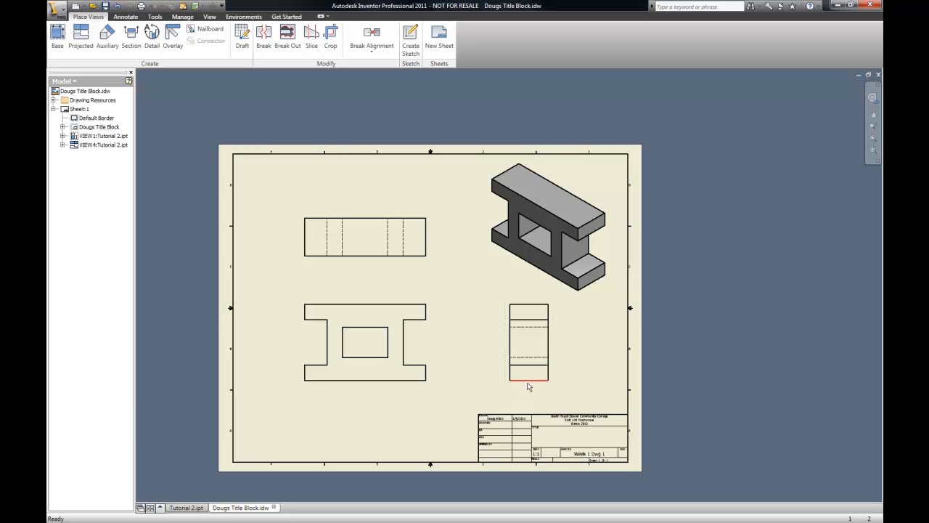
# Step: Reposition the side view closer to the front view, and shift the front view slightly left to balance the sheet layout
pyautogui.moveTo(524, 390); pyautogui.dragTo(471, 391)
pyautogui.moveTo(343, 298)
pyautogui.mouseDown()
pyautogui.moveTo(348, 276)
pyautogui.moveTo(342, 300)
pyautogui.moveTo(332, 305)
pyautogui.moveTo(338, 293)
pyautogui.moveTo(328, 305)
pyautogui.moveTo(326, 294)
pyautogui.mouseUp()
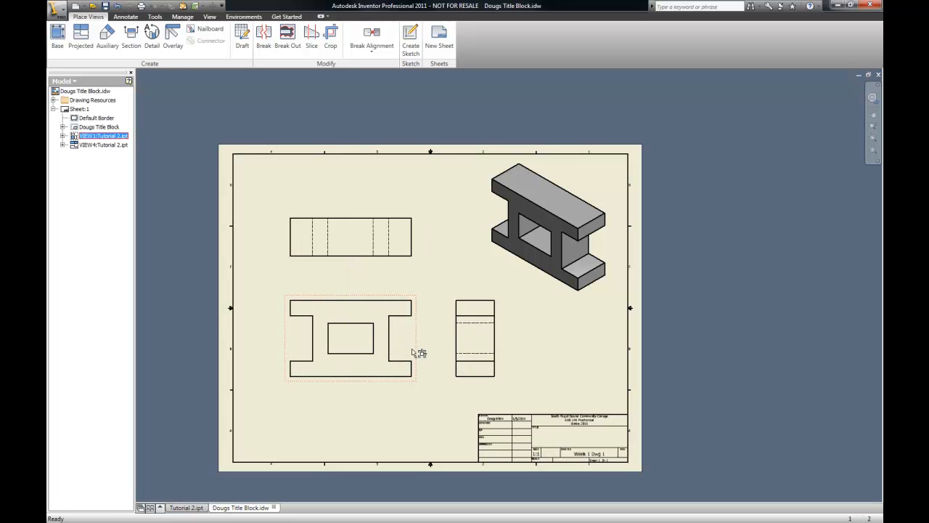
pyautogui.moveTo(367, 383); pyautogui.dragTo(370, 392)
pyautogui.click(425, 422)
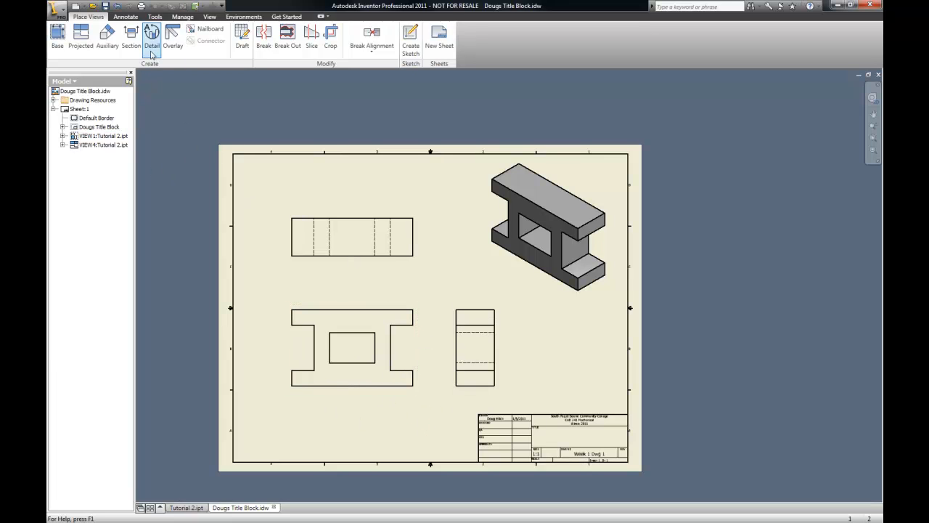
# Step: Dimension the overall width of the I-profile's bottom edge, placing the dimension below the front view
pyautogui.click(126, 16)
pyautogui.press('d')
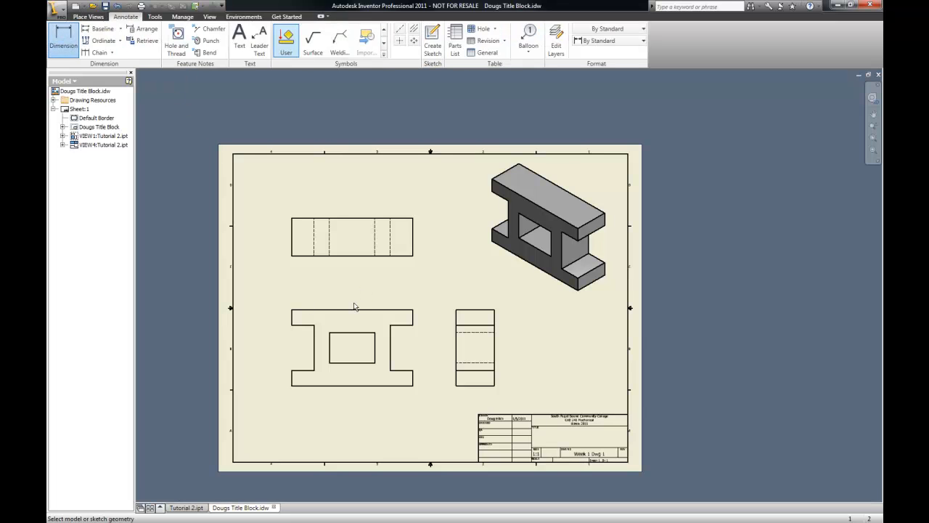
pyautogui.click(354, 385)
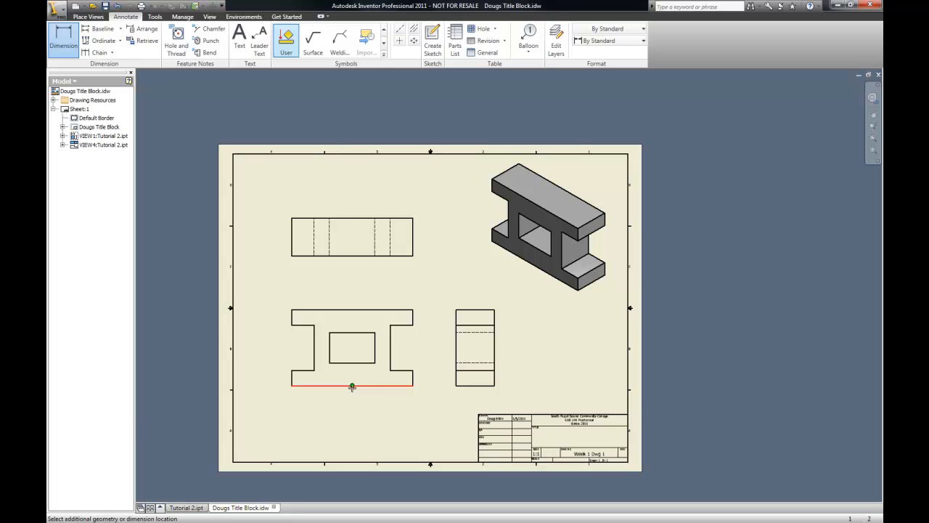
pyautogui.press('Escape')
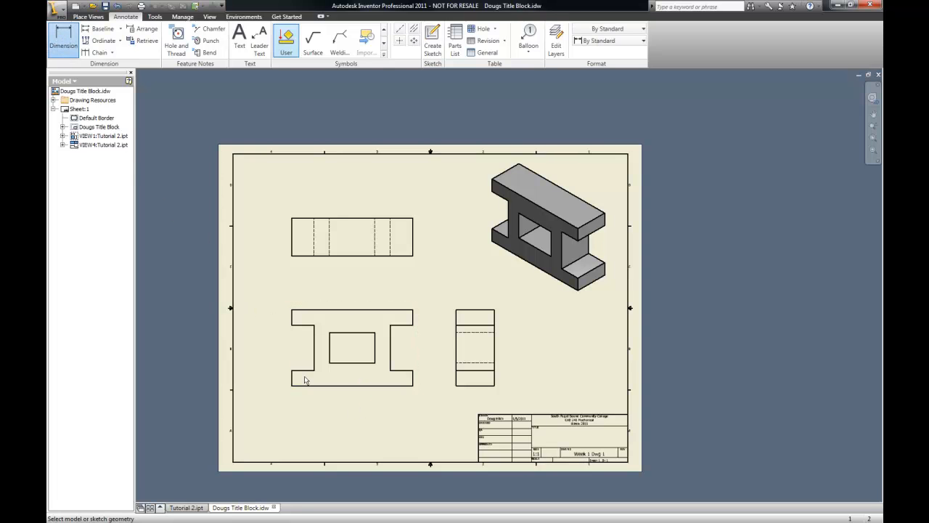
pyautogui.click(304, 385)
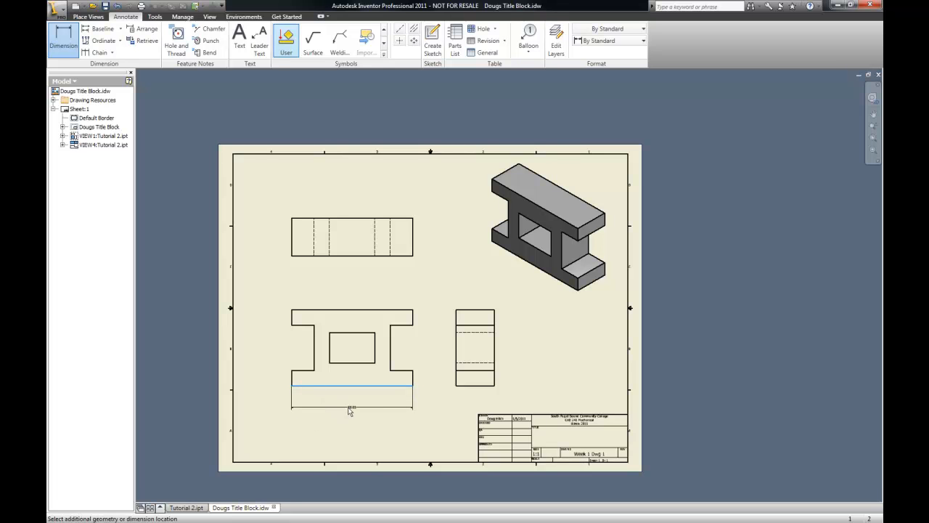
pyautogui.click(348, 406)
# Step: Dimension the lower flange, upper flange and the gap between them in one aligned column beside the front view's right edge
pyautogui.scroll(3, 519, 398)
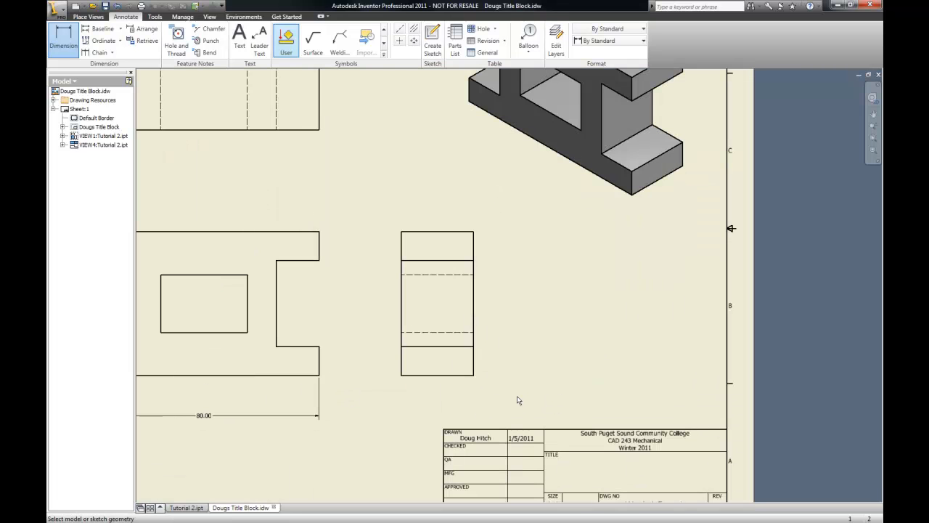
pyautogui.scroll(-3, 589, 388)
pyautogui.scroll(3, 495, 383)
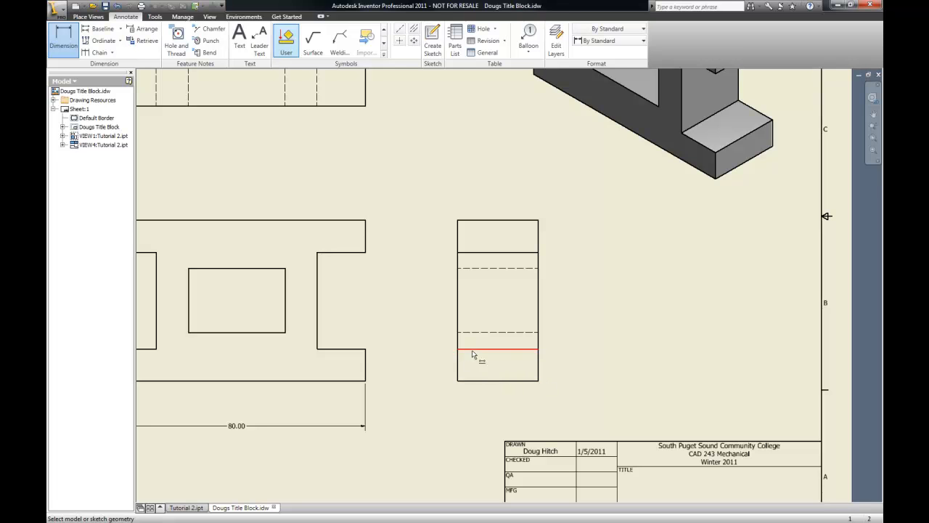
pyautogui.scroll(-2, 589, 337)
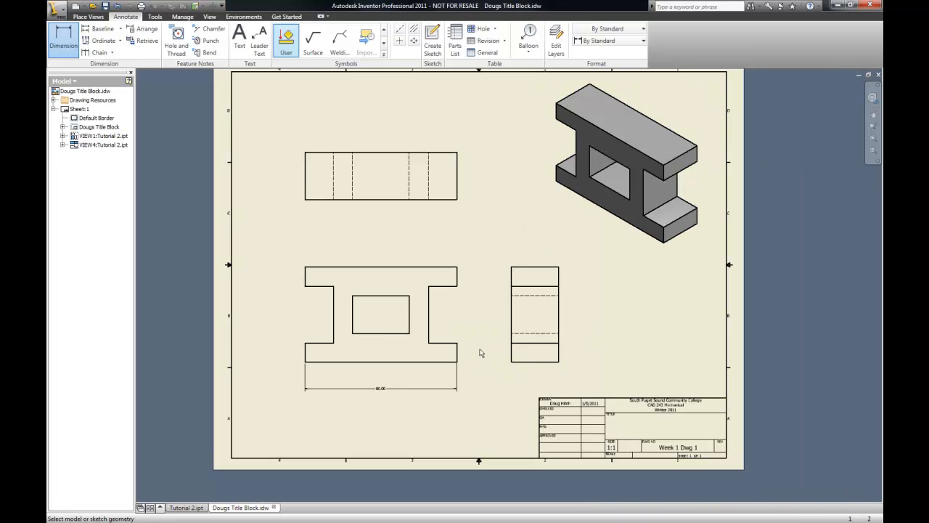
pyautogui.scroll(2, 479, 353)
pyautogui.click(438, 369)
pyautogui.click(465, 363)
pyautogui.click(438, 222)
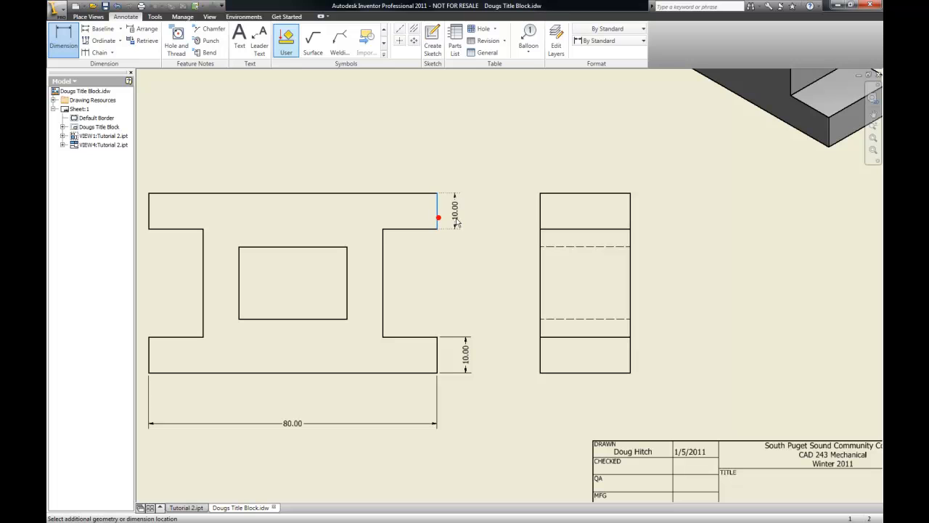
pyautogui.click(465, 335)
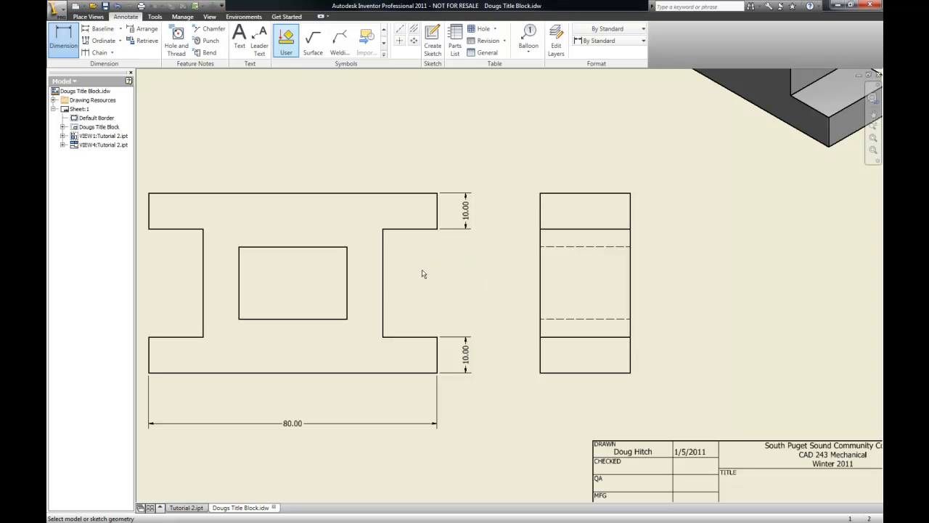
pyautogui.click(385, 290)
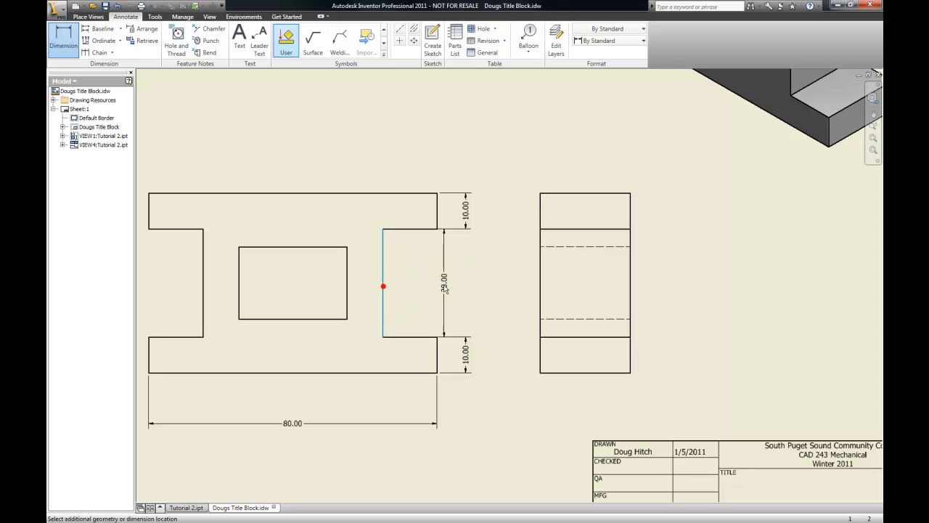
pyautogui.click(466, 284)
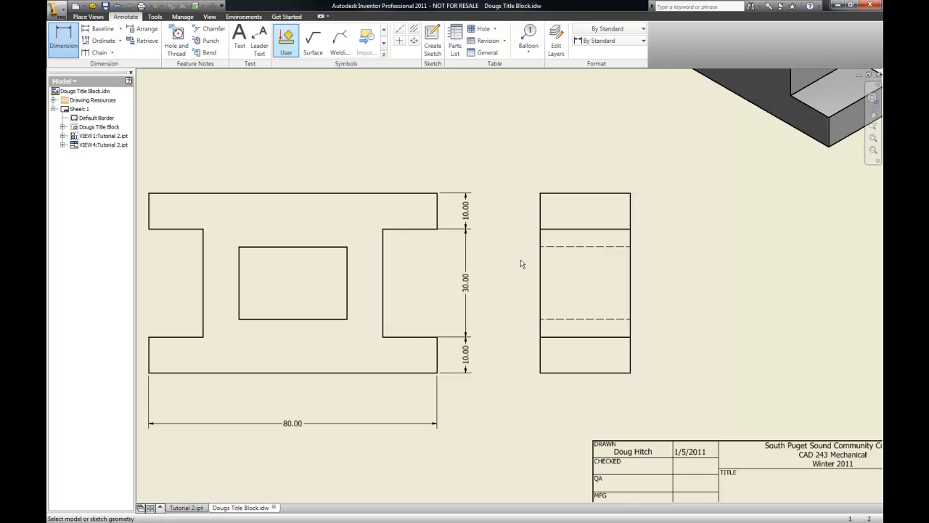
# Step: Dimension the rectangular opening's height to the left of the front view and its width above the view
pyautogui.scroll(-2, 521, 264)
pyautogui.scroll(2, 302, 268)
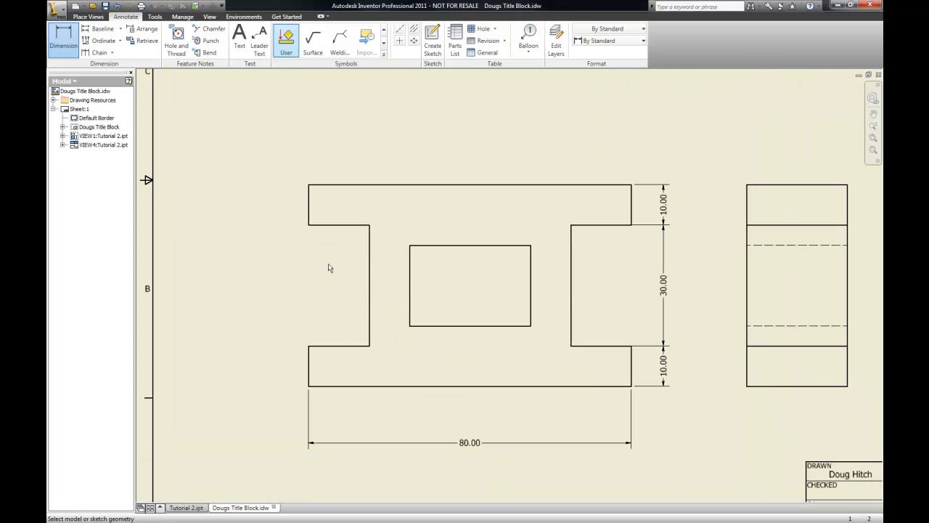
pyautogui.click(411, 279)
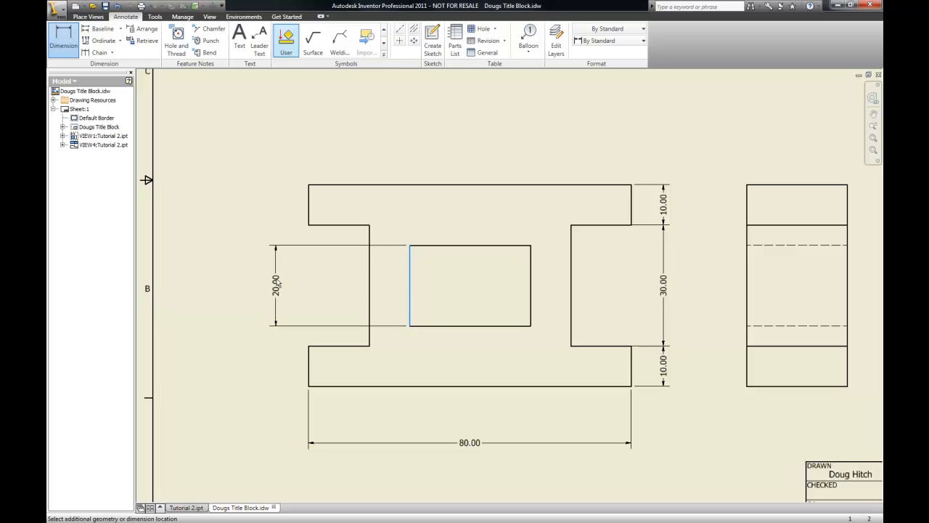
pyautogui.click(274, 282)
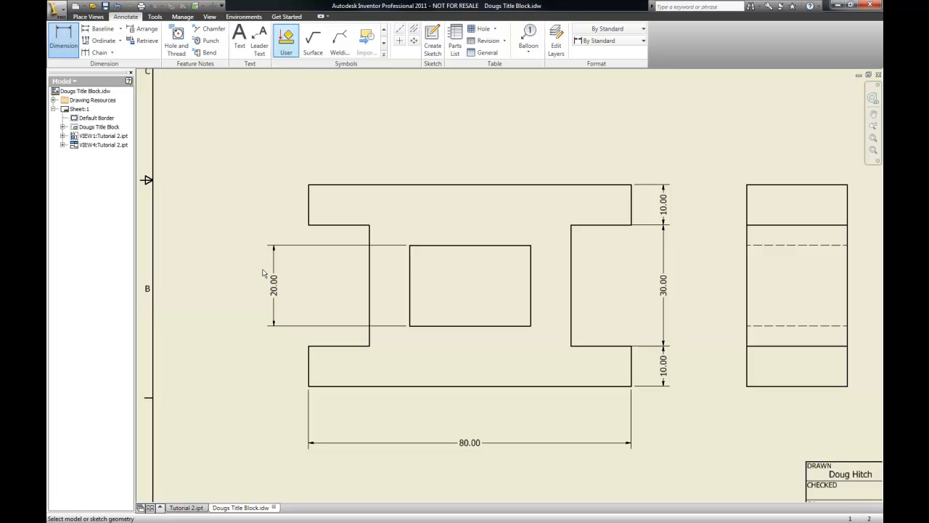
pyautogui.click(487, 246)
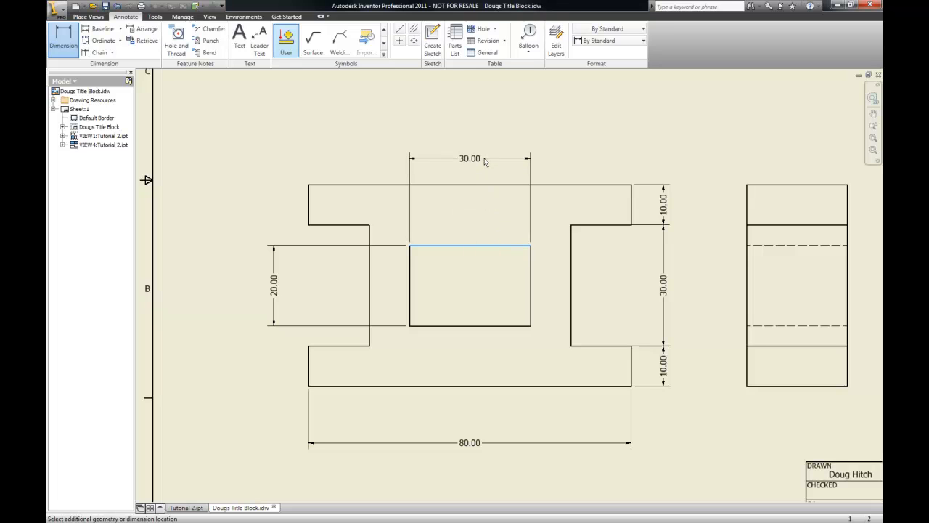
pyautogui.click(483, 154)
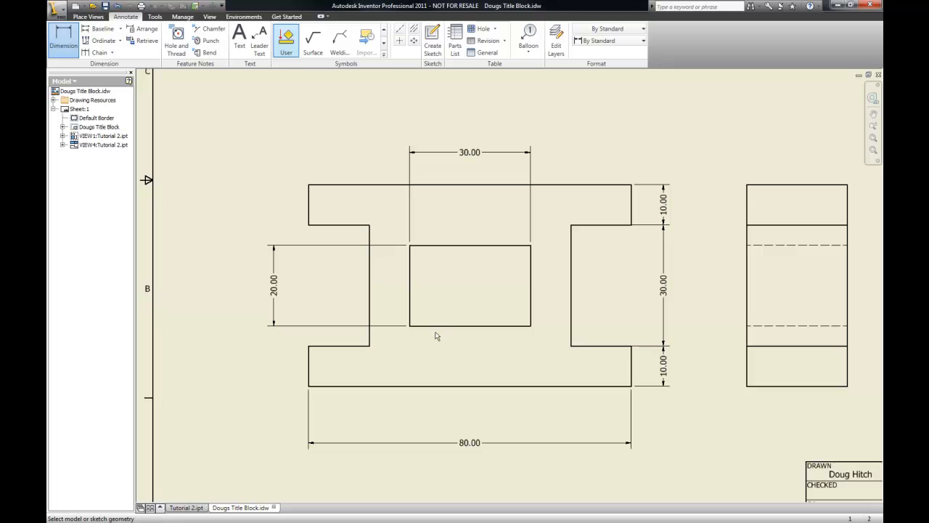
# Step: Dimension the horizontal distances from both sides of the opening to the adjacent recess walls, in line with the opening's width dimension
pyautogui.click(415, 246)
pyautogui.click(366, 225)
pyautogui.click(372, 154)
pyautogui.click(528, 246)
pyautogui.click(582, 225)
pyautogui.click(541, 154)
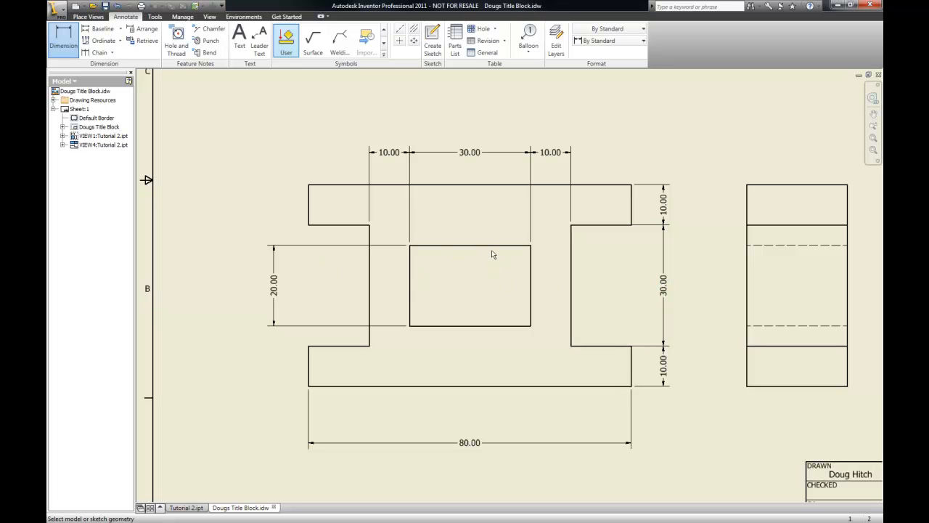
# Step: Dimension the vertical distance from the opening's lower edge to the part's bottom edge, in line with the opening's height dimension
pyautogui.click(410, 320)
pyautogui.click(314, 387)
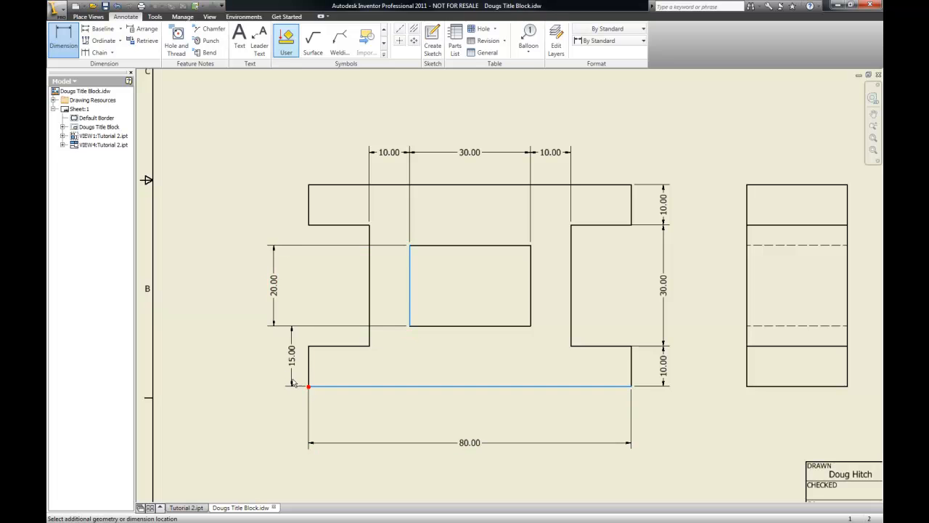
pyautogui.click(275, 370)
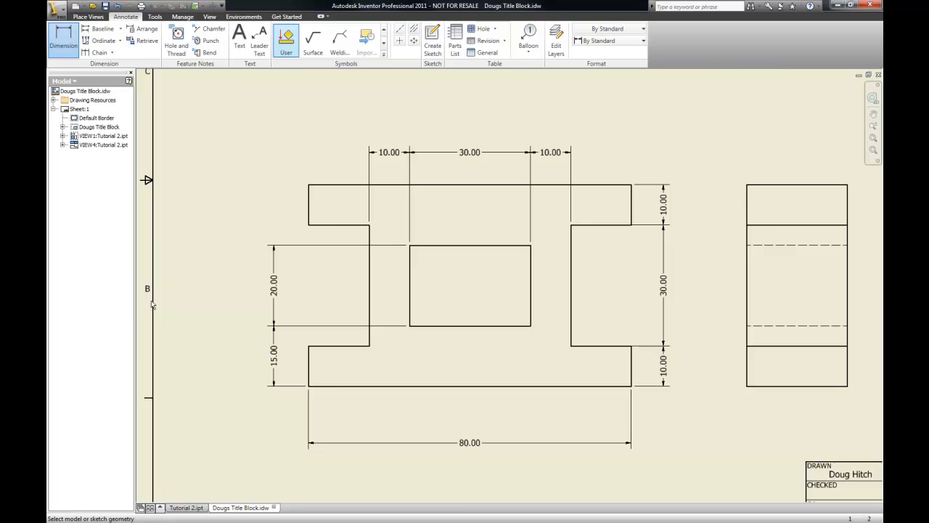
# Step: Dimension the depth of the top view beside its right edge, in line with the front view's vertical dimension column
pyautogui.scroll(-3, 150, 305)
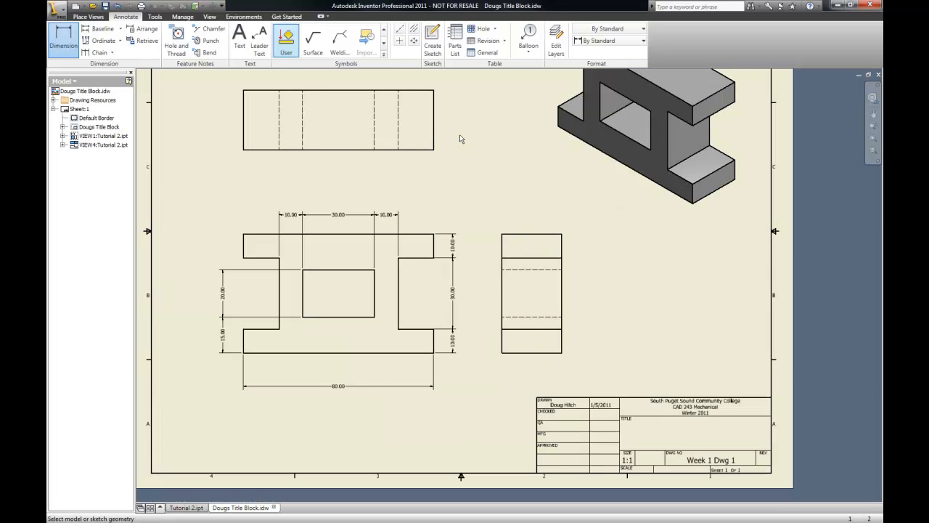
pyautogui.click(434, 123)
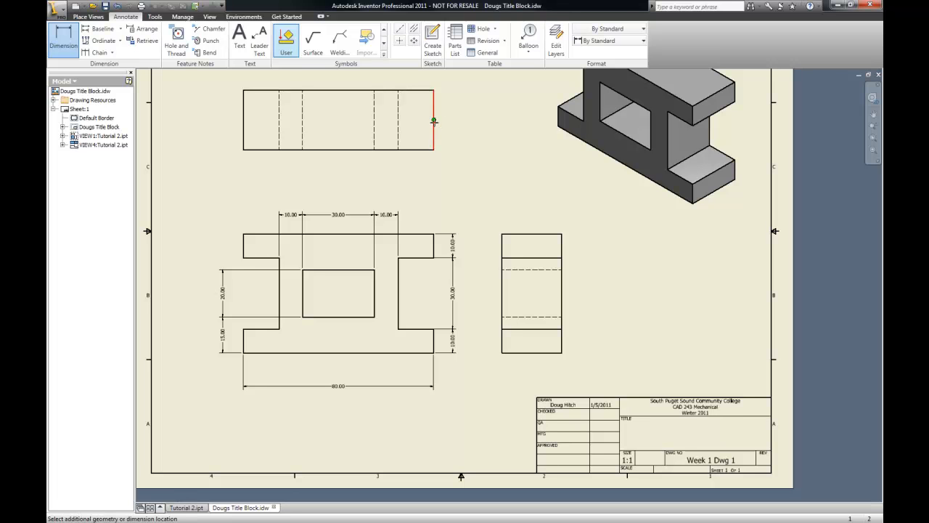
pyautogui.press('Escape')
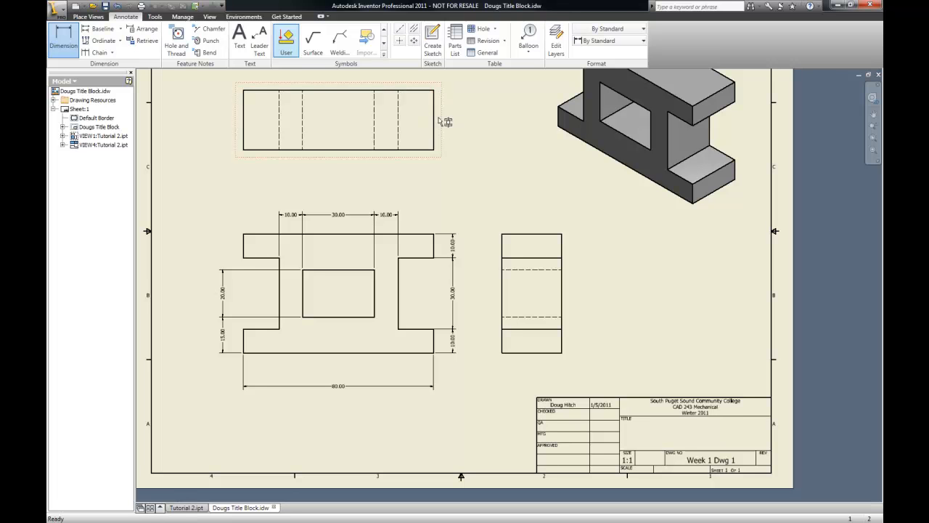
pyautogui.press('d')
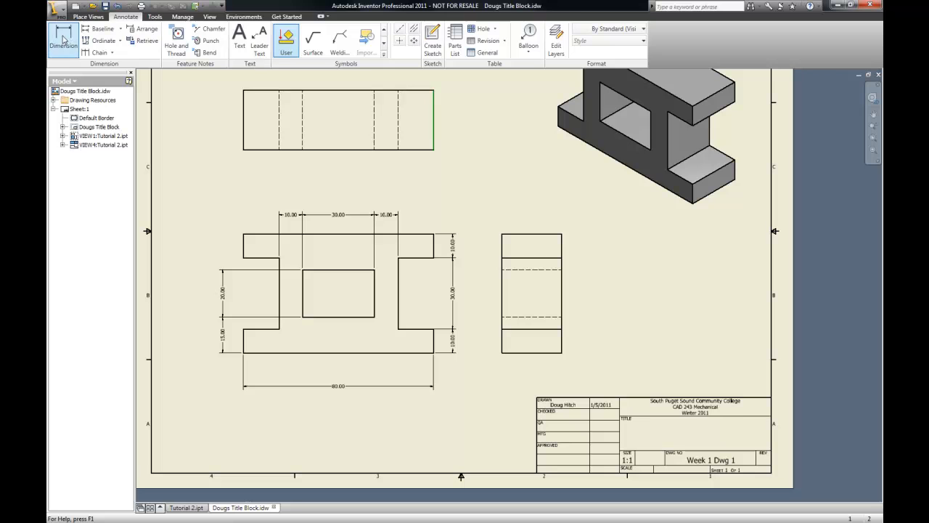
pyautogui.click(435, 126)
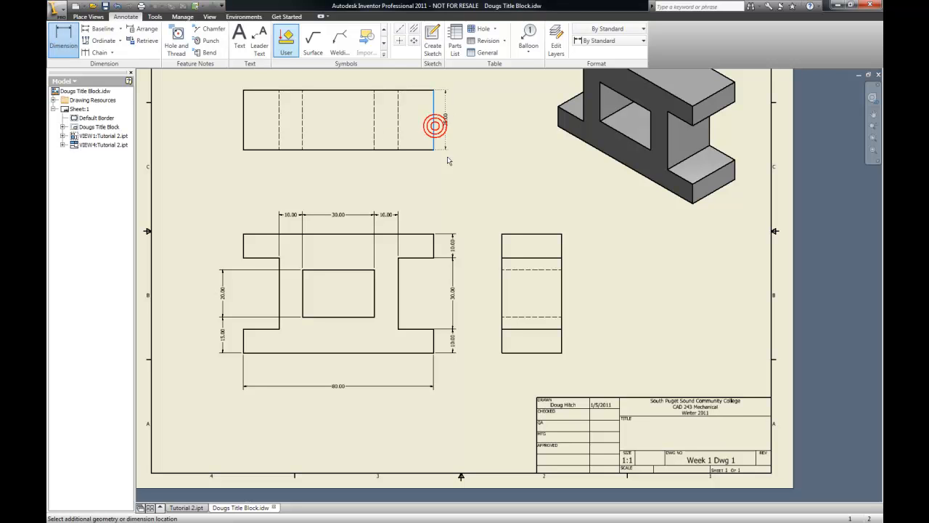
pyautogui.click(453, 229)
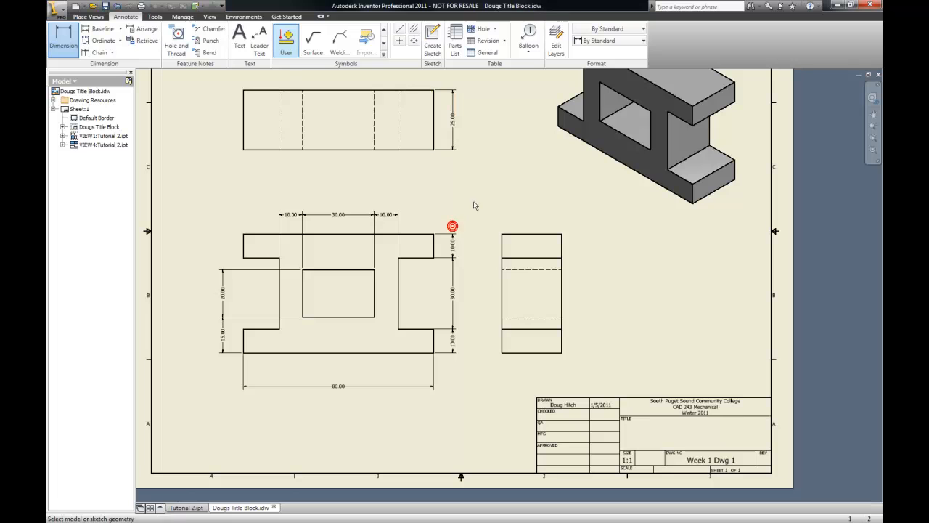
pyautogui.press('Escape')
# Step: Reposition the top view and the side view closer to the front view
pyautogui.click(359, 156)
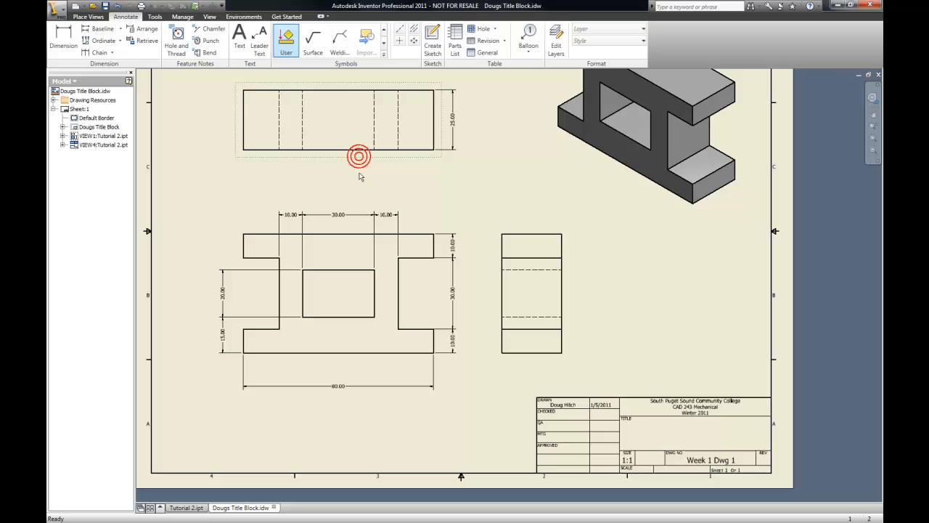
pyautogui.moveTo(360, 157); pyautogui.dragTo(361, 193)
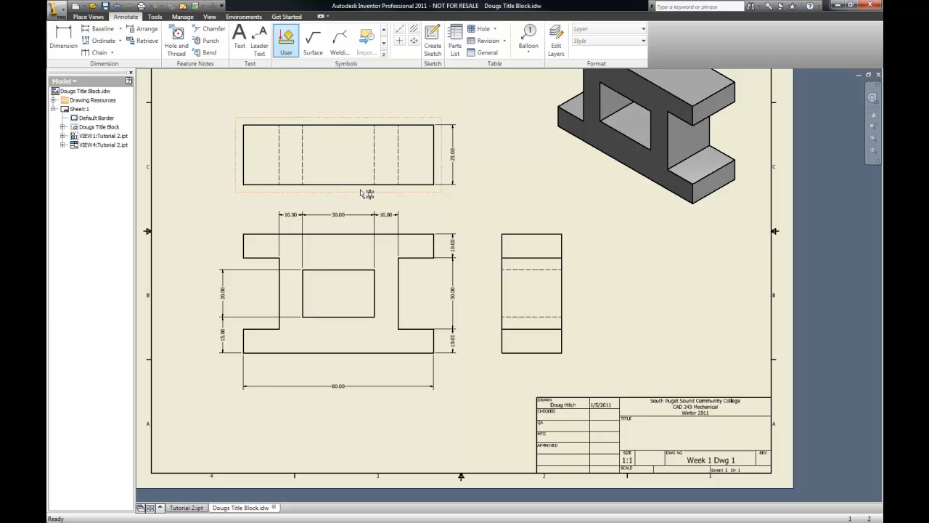
pyautogui.moveTo(501, 280); pyautogui.dragTo(489, 278)
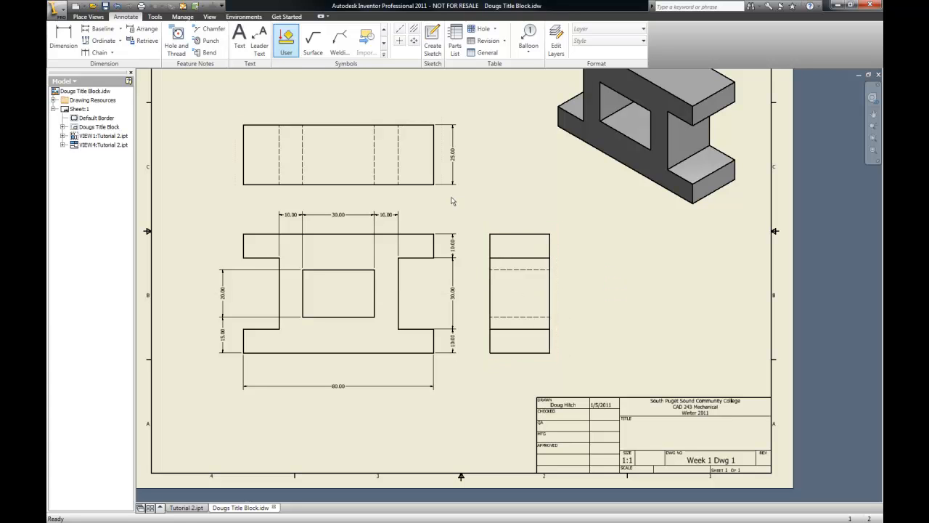
pyautogui.moveTo(415, 193); pyautogui.dragTo(416, 186)
pyautogui.click(533, 210)
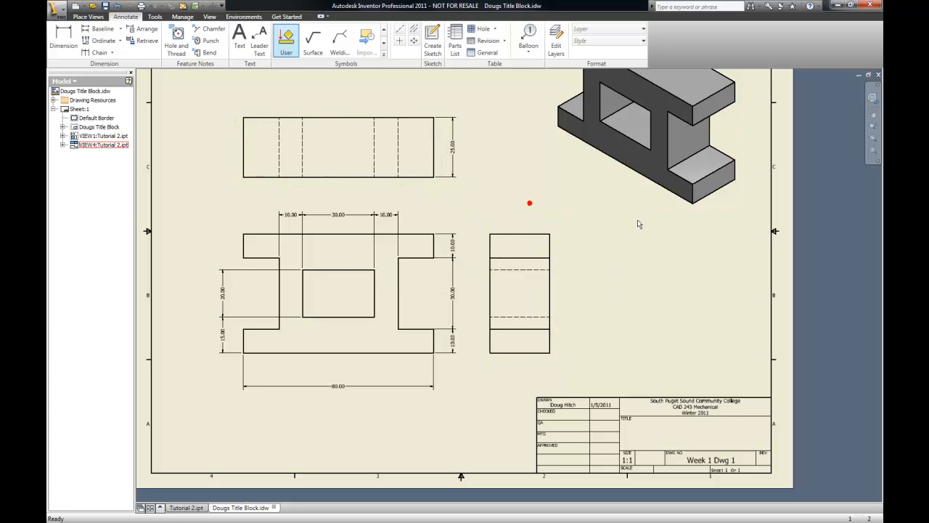
# Step: Change the title block's drawing number text to "Tutorial 2" and save the edits to the title block
pyautogui.rightClick(87, 128)
pyautogui.click(122, 162)
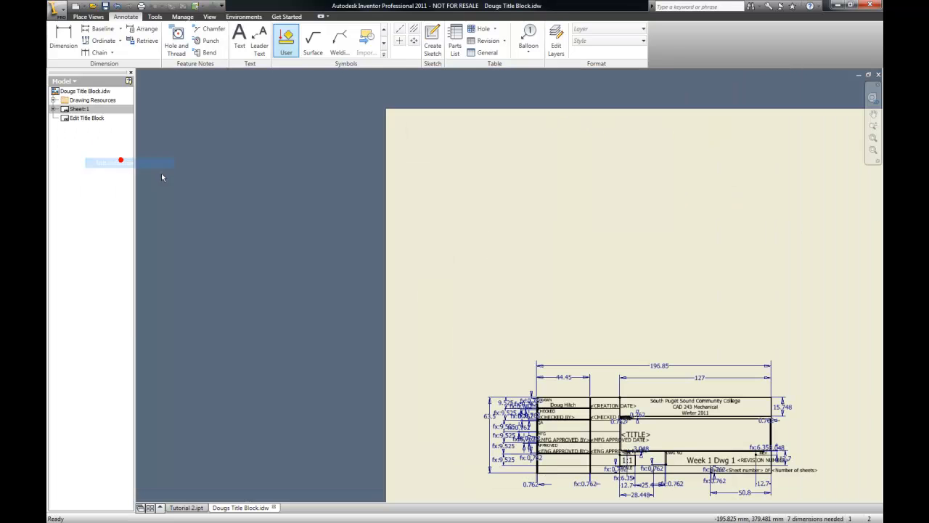
pyautogui.click(719, 465)
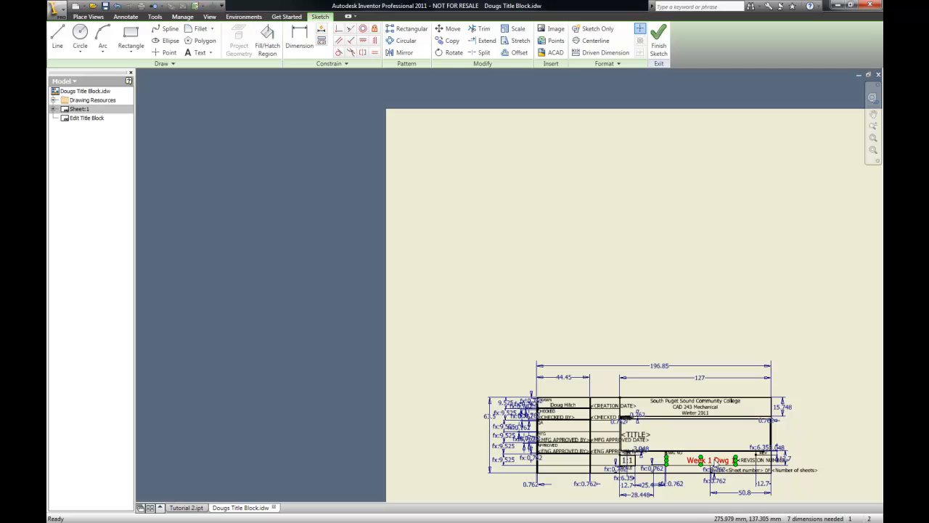
pyautogui.rightClick(715, 463)
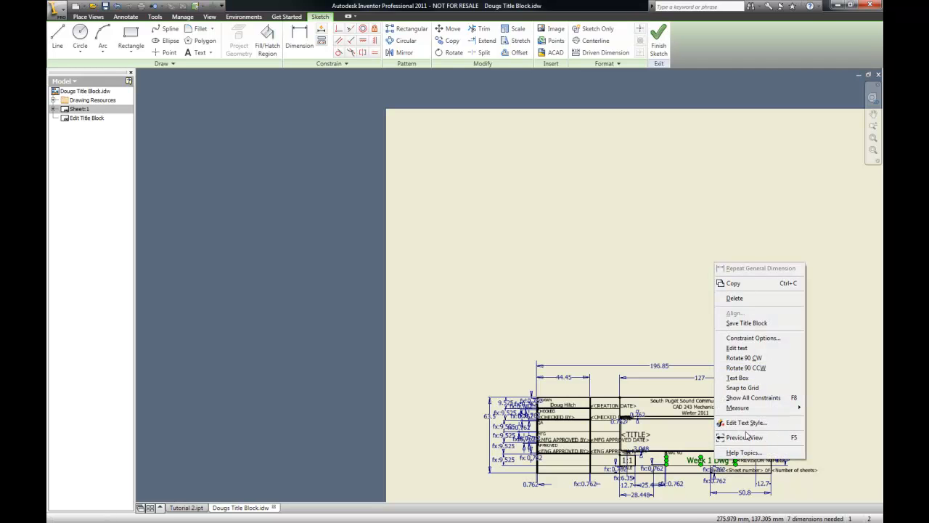
pyautogui.click(737, 347)
pyautogui.moveTo(308, 276); pyautogui.dragTo(222, 263)
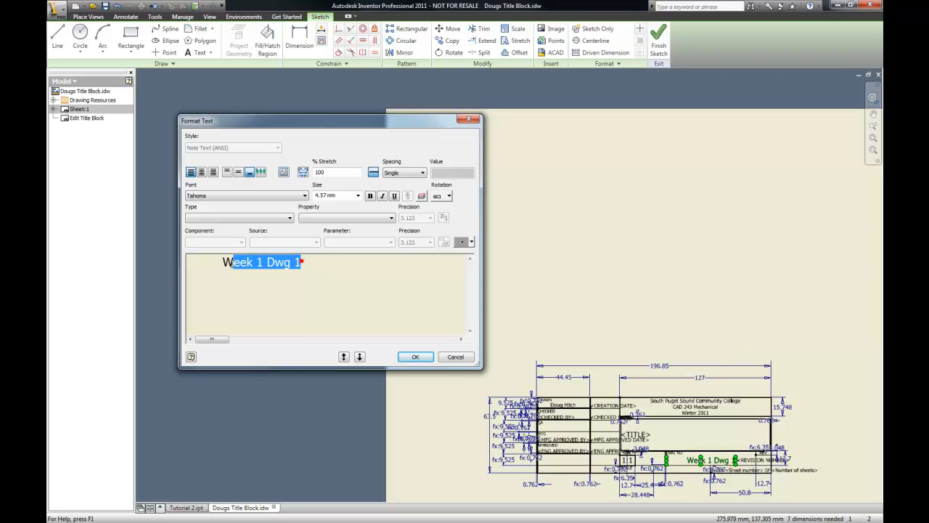
pyautogui.write('T')
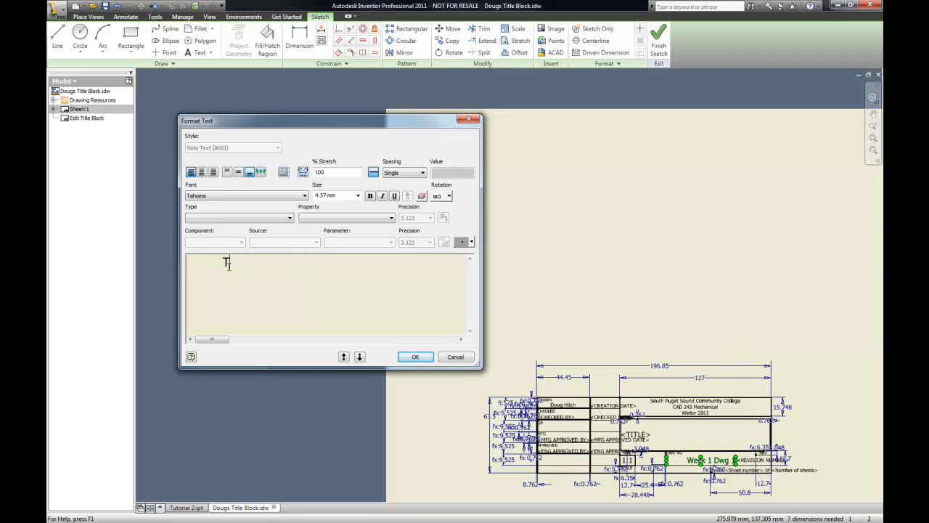
pyautogui.write('al')
pyautogui.click(417, 358)
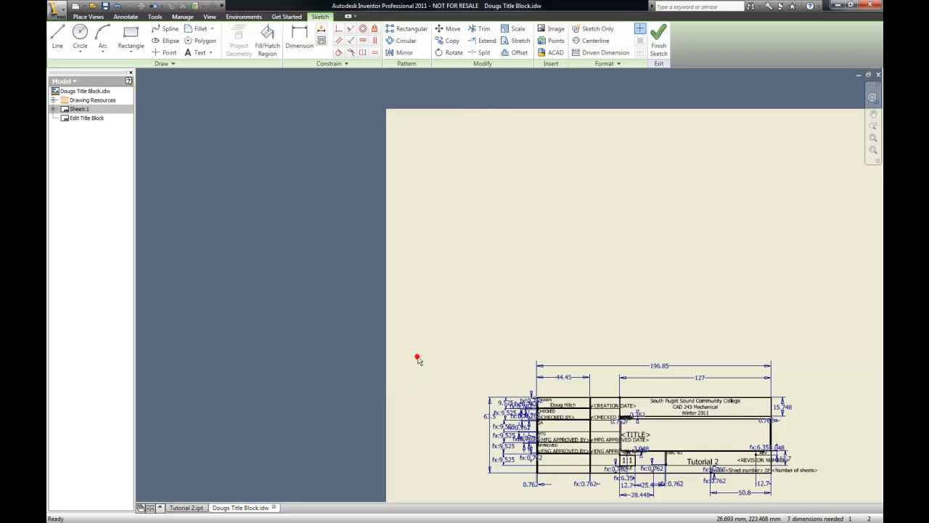
pyautogui.rightClick(232, 219)
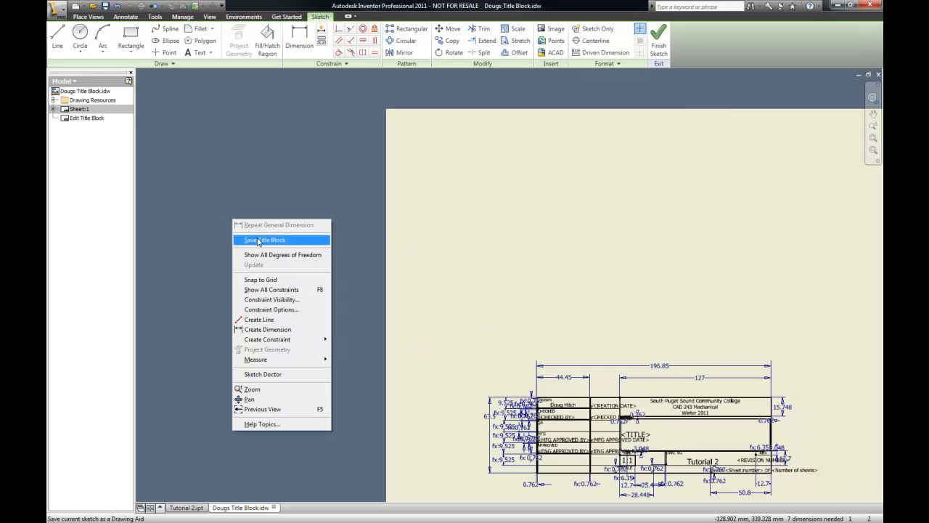
pyautogui.click(257, 241)
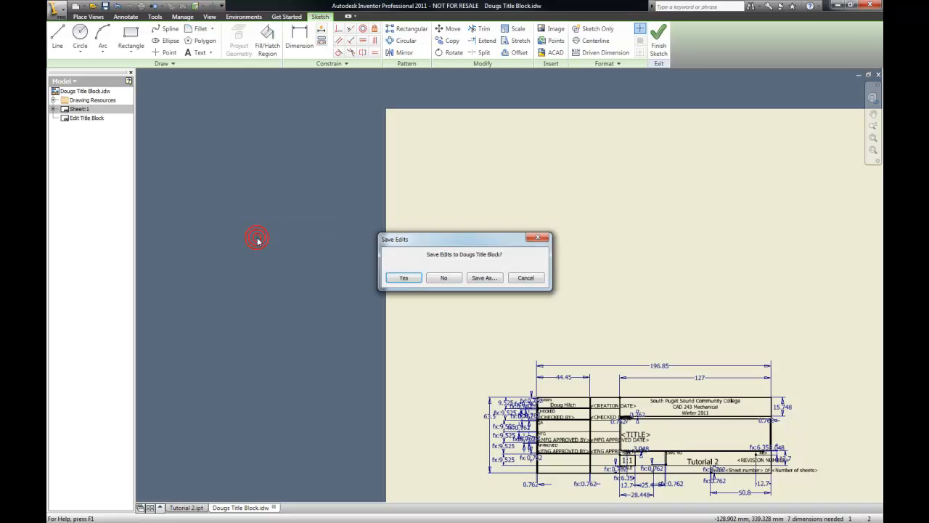
pyautogui.click(408, 279)
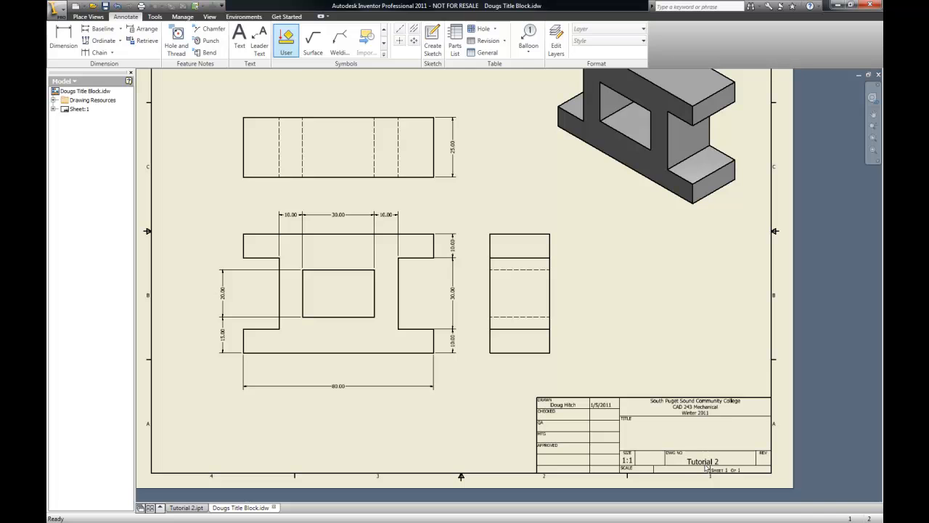
pyautogui.scroll(-2, 537, 425)
pyautogui.scroll(3, 470, 375)
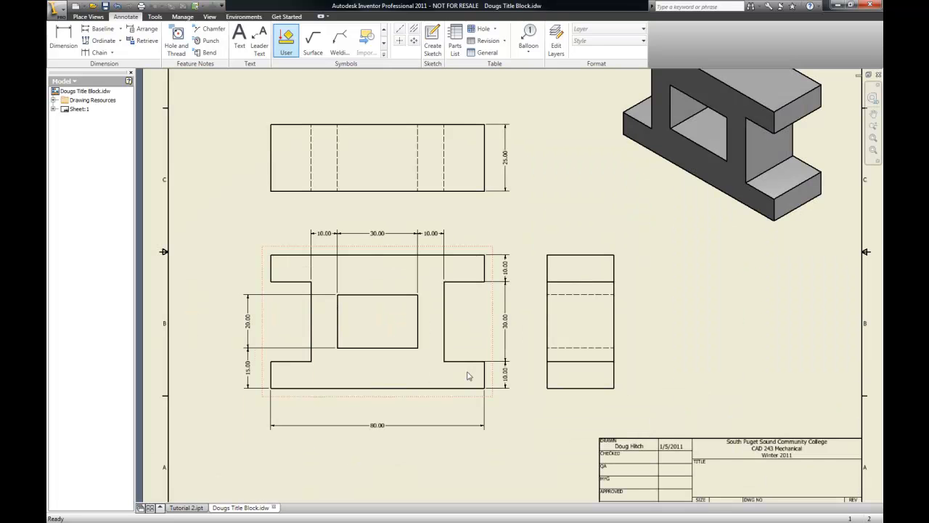
pyautogui.scroll(-3, 468, 361)
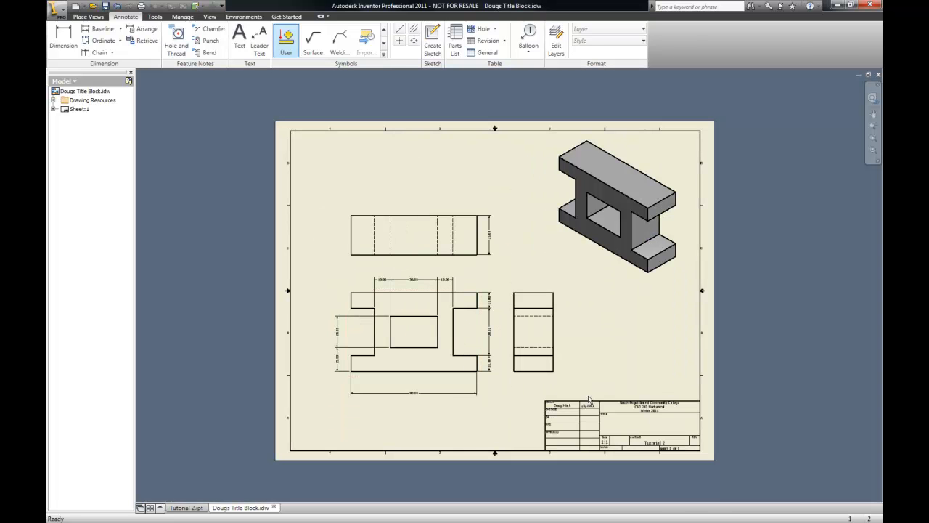
pyautogui.scroll(3, 575, 443)
pyautogui.scroll(-3, 573, 446)
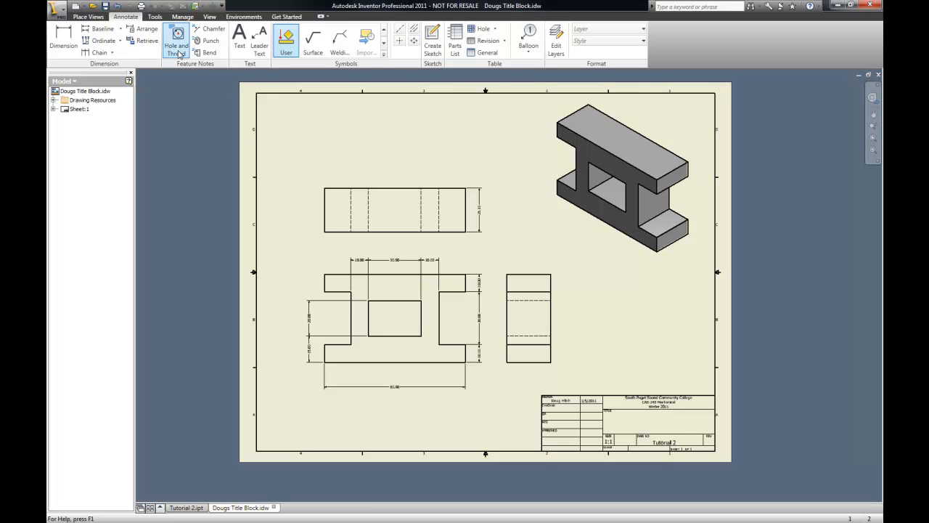
# Step: Save the drawing, including a copy named Tutorial 2.idw in the IDW's folder
pyautogui.click(51, 10)
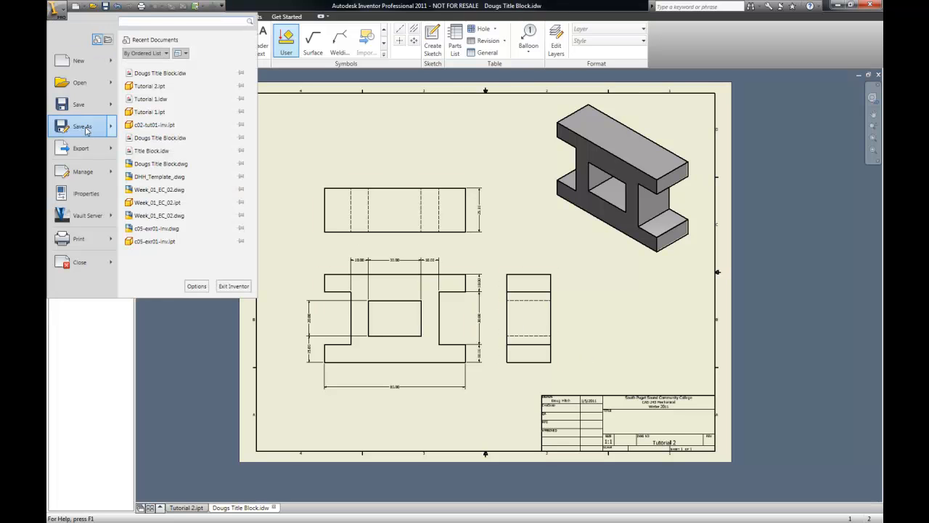
pyautogui.click(84, 107)
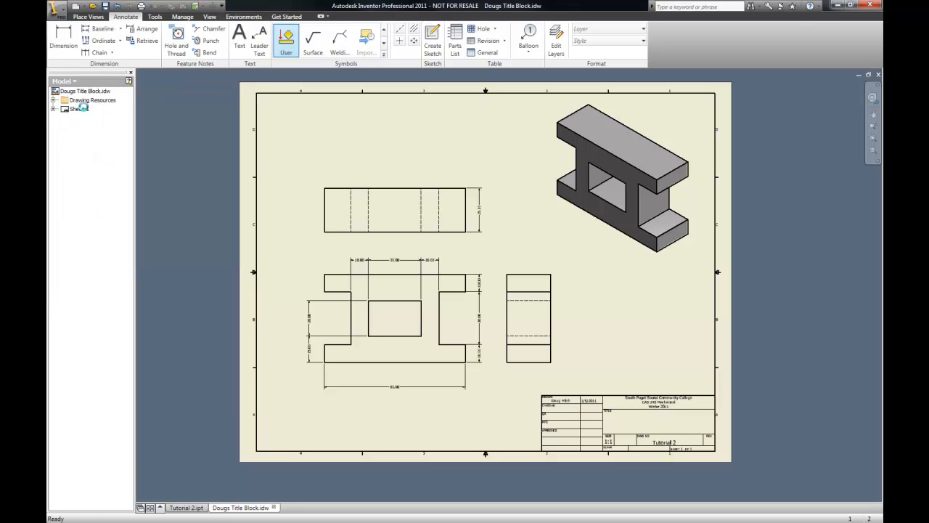
pyautogui.click(57, 17)
pyautogui.click(76, 128)
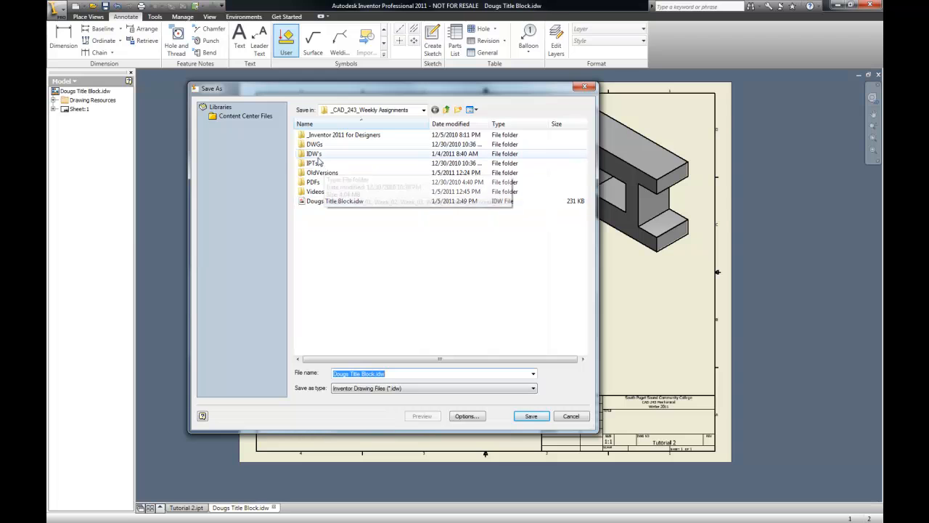
pyautogui.doubleClick(323, 154)
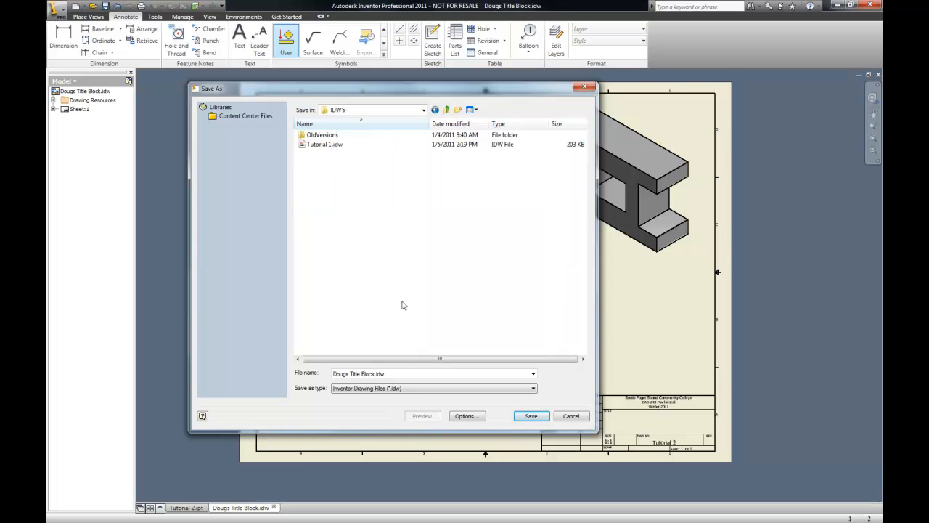
pyautogui.click(324, 145)
pyautogui.click(357, 373)
pyautogui.click(357, 373)
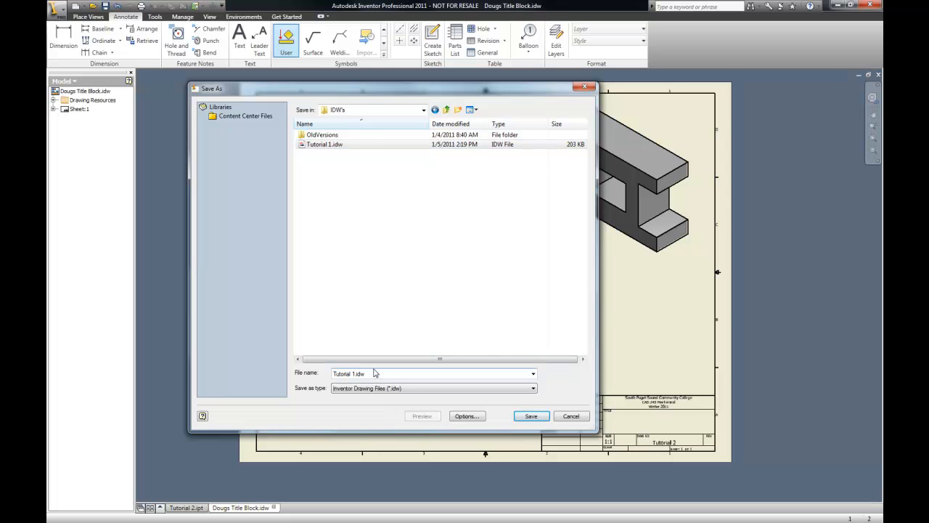
pyautogui.write('2')
pyautogui.press('BackSpace')
pyautogui.press('BackSpace')
pyautogui.write('2')
pyautogui.click(531, 416)
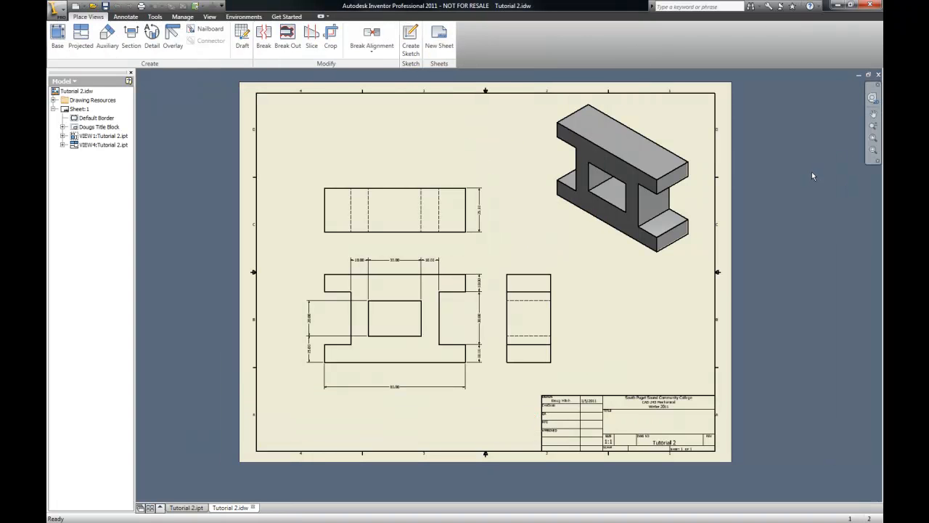
pyautogui.click(185, 509)
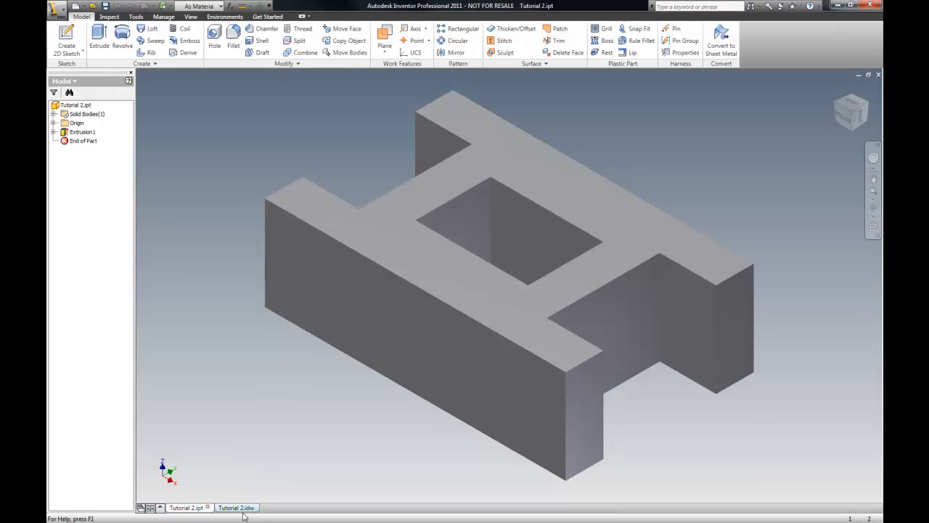
pyautogui.click(239, 508)
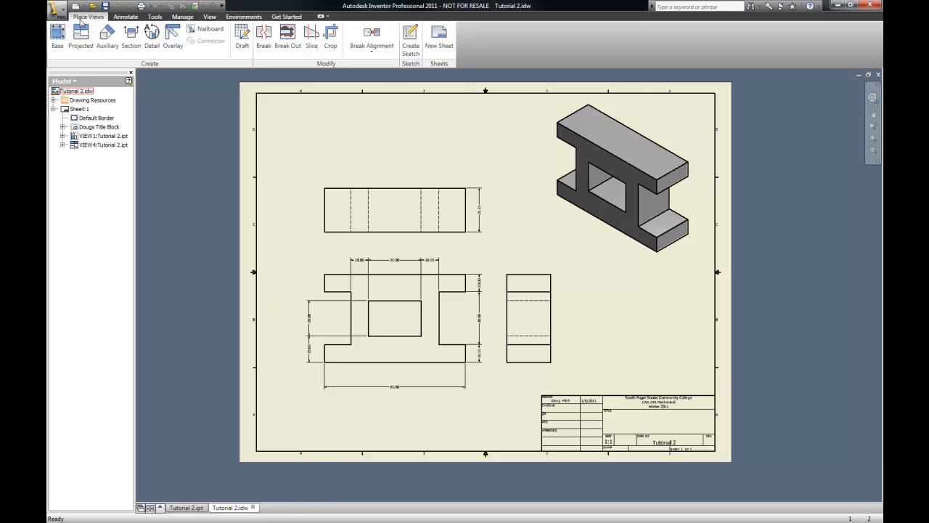
# Step: Print the current sheet at model 1:1 scale using the Adobe PDF printer
pyautogui.click(53, 9)
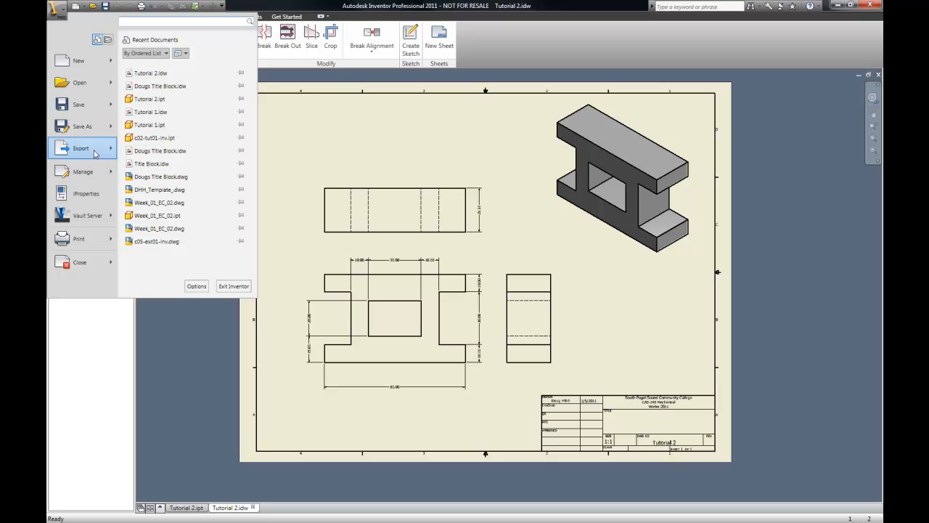
pyautogui.click(97, 240)
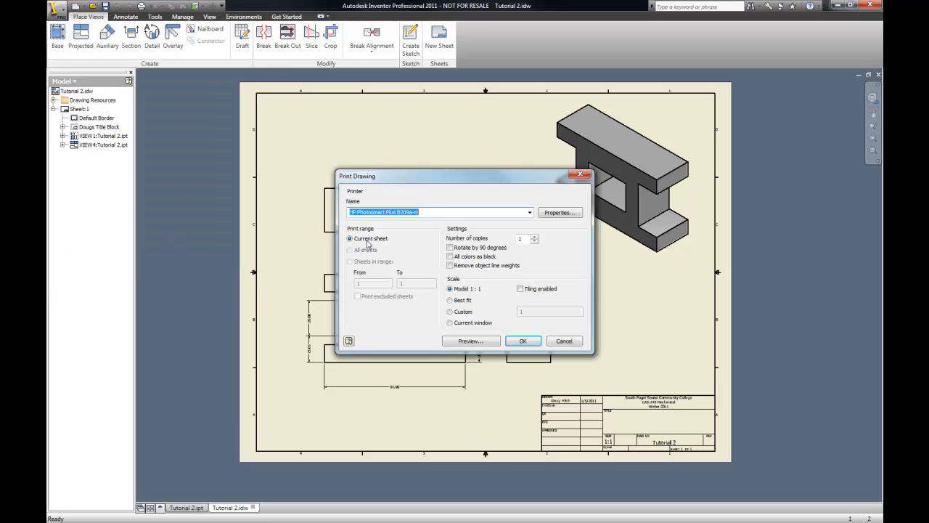
pyautogui.click(530, 213)
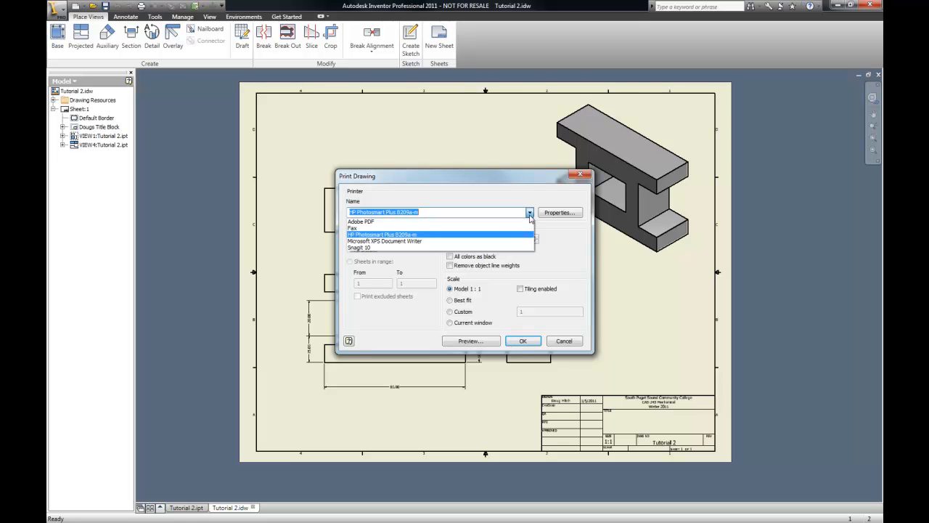
pyautogui.click(385, 222)
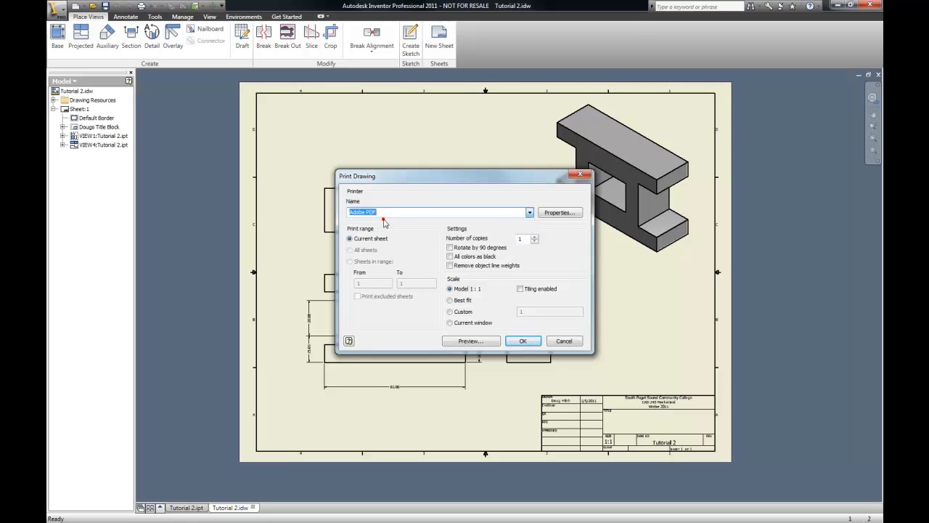
pyautogui.click(526, 342)
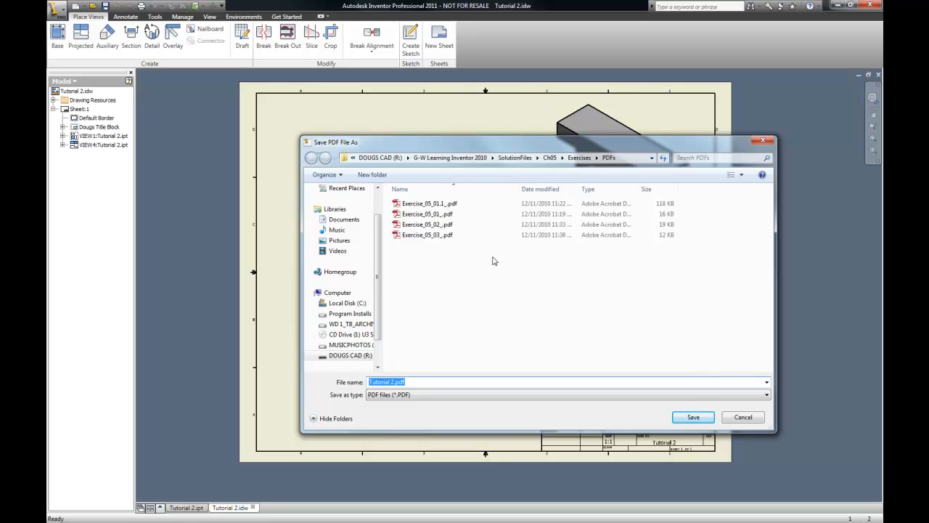
# Step: Set the PDF's save location to the PDFs\Week_02 folder inside _CAD_243_Weekly Assignments on drive R
pyautogui.click(651, 158)
pyautogui.click(652, 157)
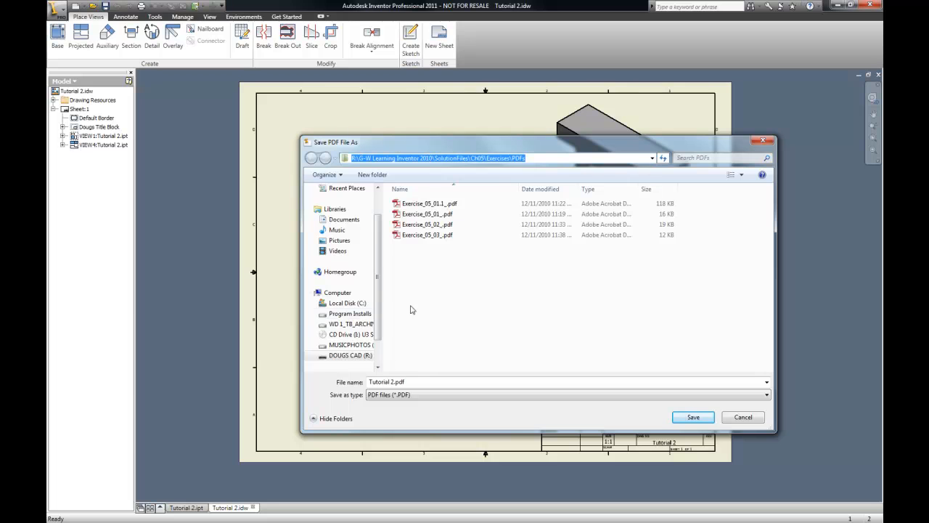
pyautogui.moveTo(381, 315); pyautogui.dragTo(421, 316)
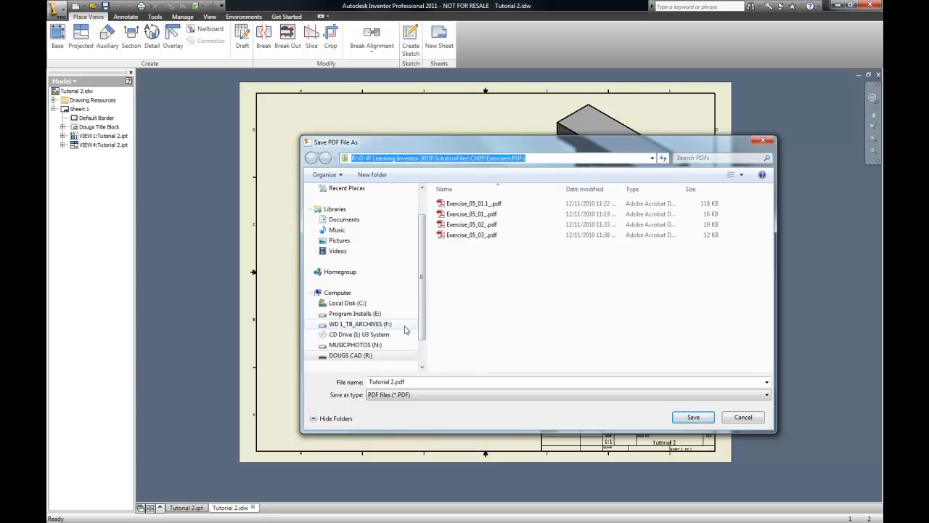
pyautogui.click(357, 359)
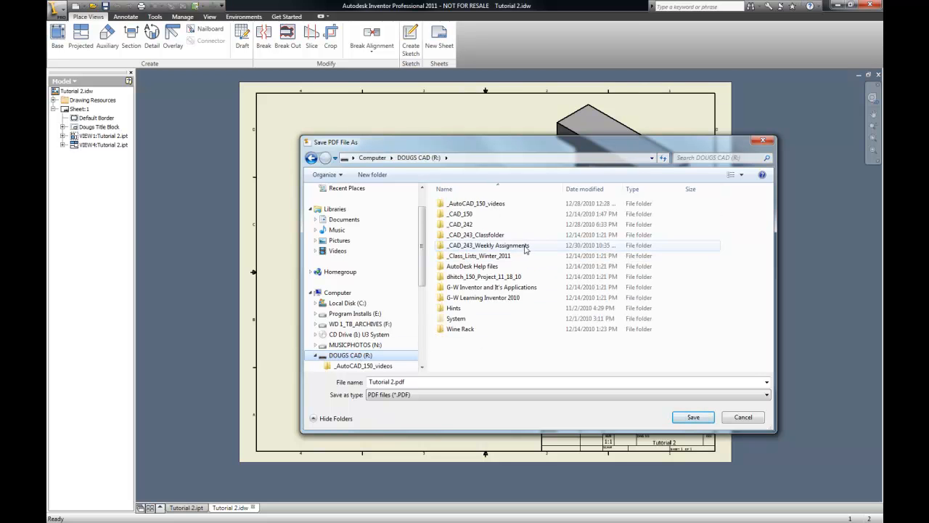
pyautogui.doubleClick(491, 245)
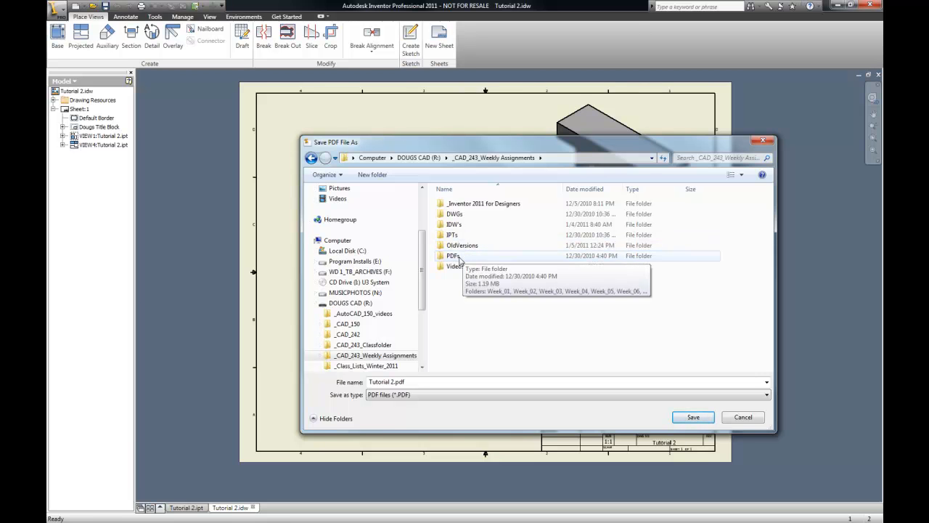
pyautogui.doubleClick(459, 258)
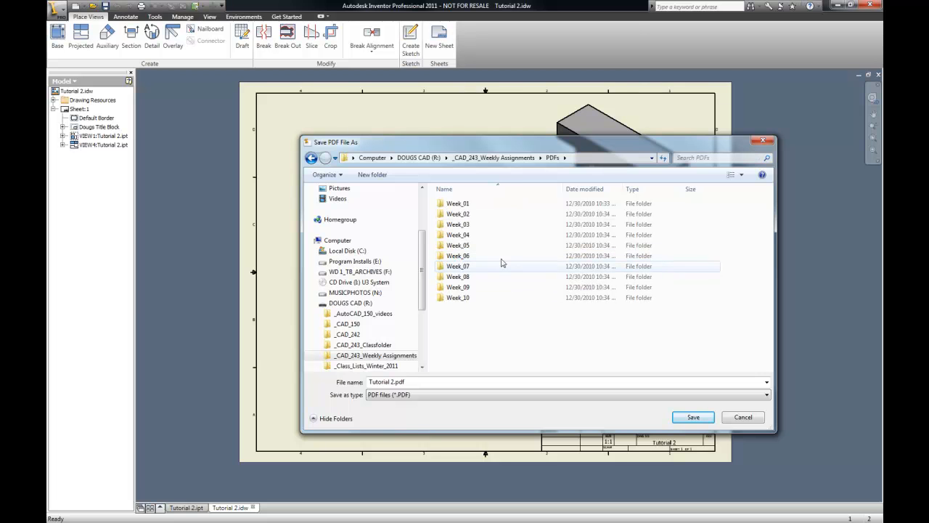
pyautogui.doubleClick(467, 215)
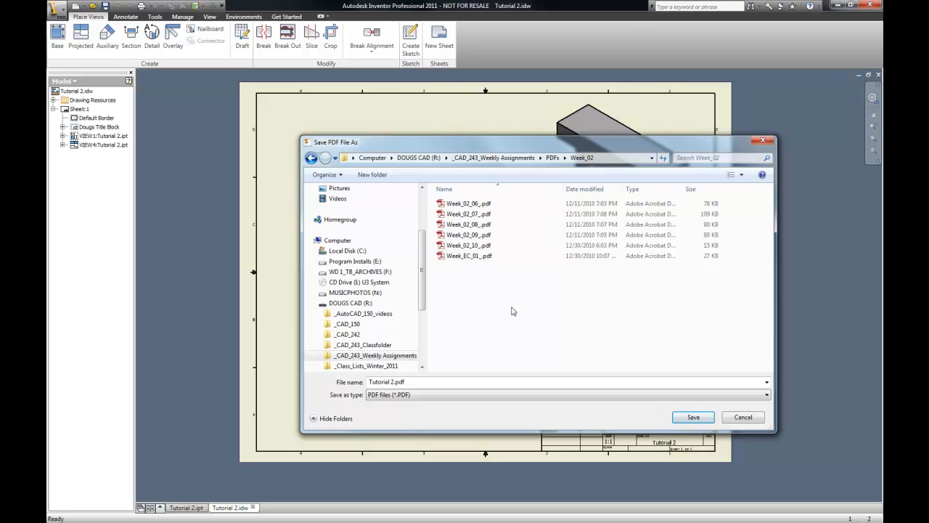
# Step: Name the PDF file Tutorial 2 and save it
pyautogui.click(476, 225)
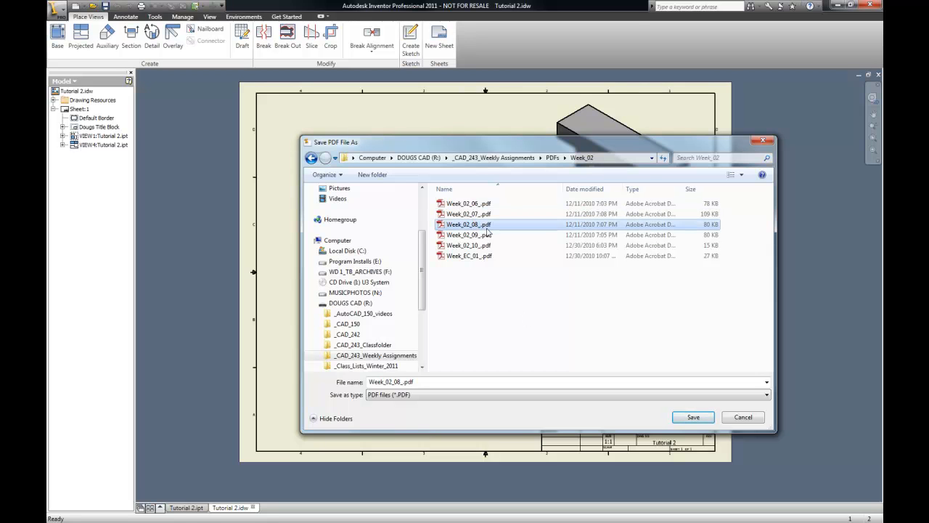
pyautogui.click(525, 291)
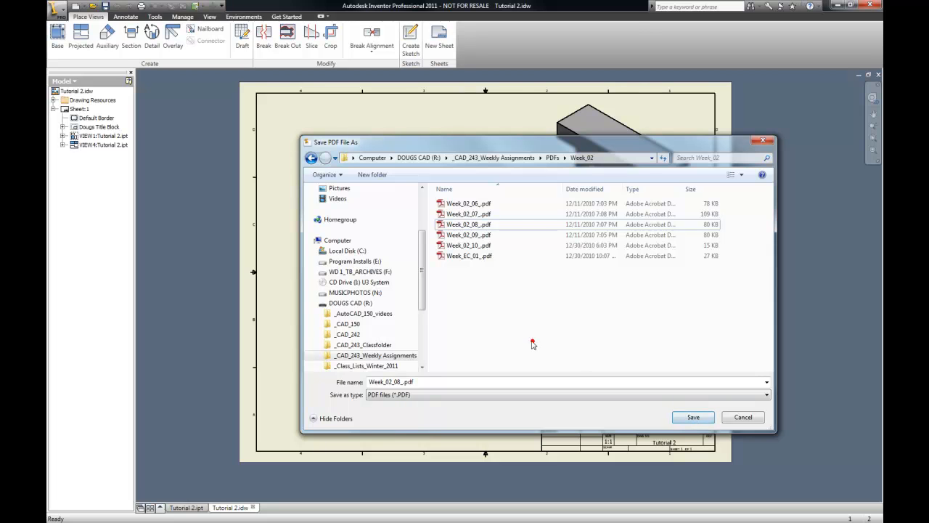
pyautogui.click(398, 382)
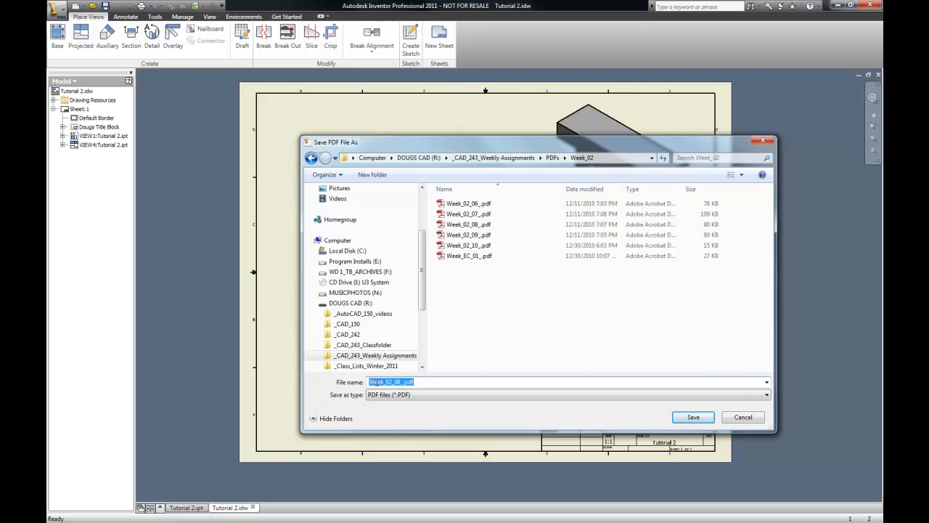
pyautogui.moveTo(400, 383); pyautogui.dragTo(338, 386)
pyautogui.write('tTutorial 2')
pyautogui.press('Delete')
pyautogui.click(692, 420)
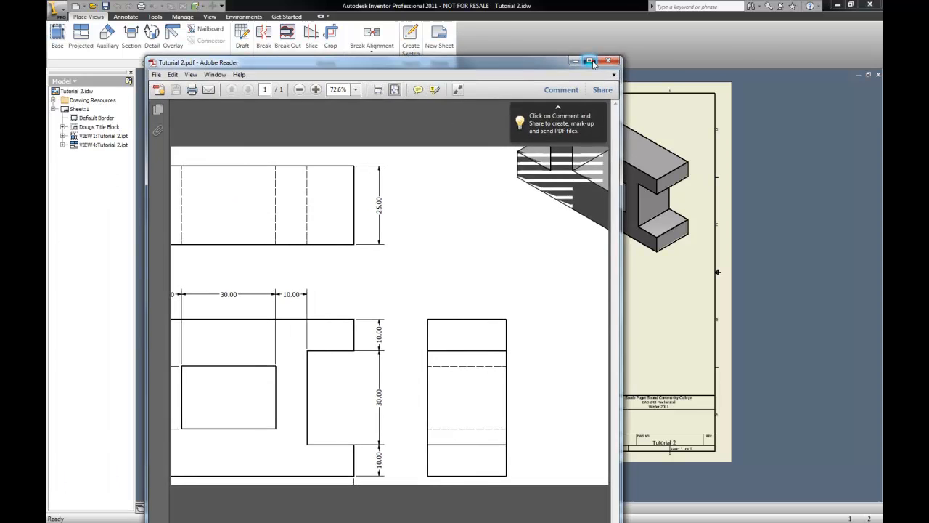
# Step: Examine the Tutorial 2 PDF full screen in Adobe Reader and close the viewer
pyautogui.click(592, 61)
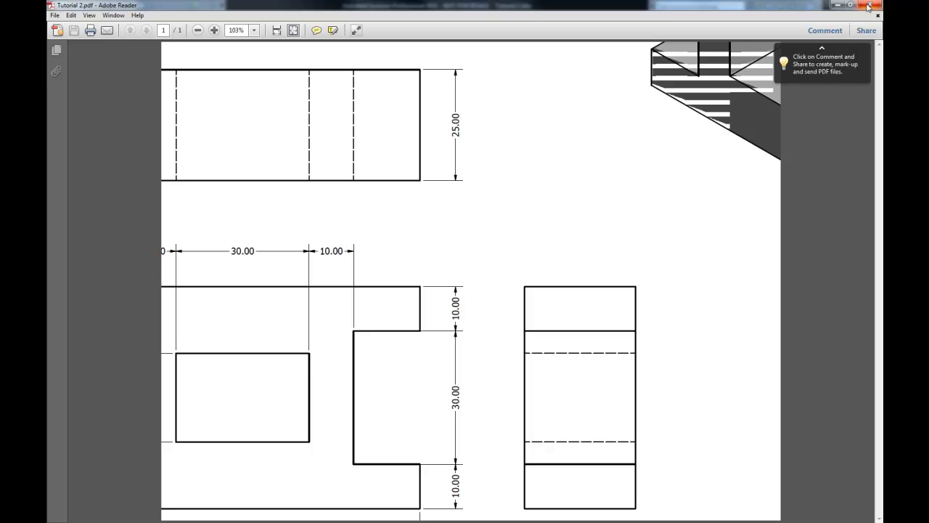
pyautogui.click(580, 185)
pyautogui.click(871, 7)
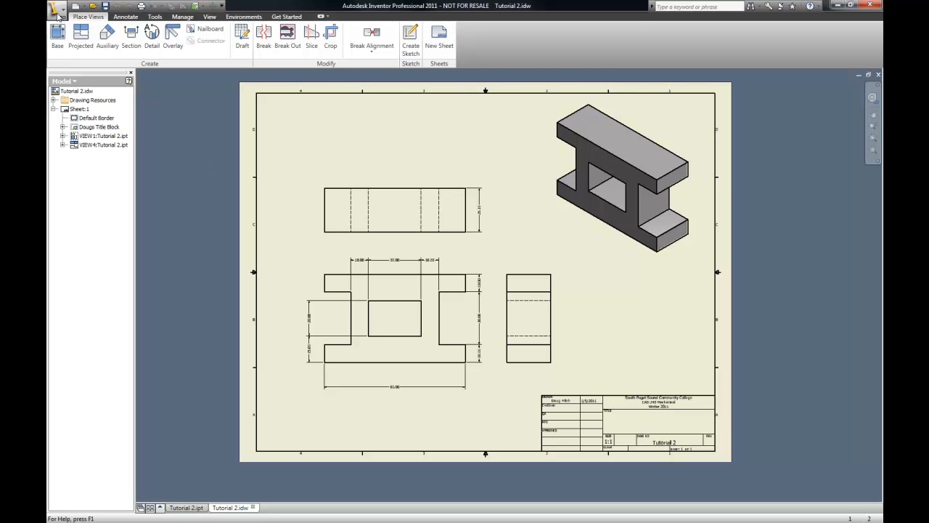
# Step: Close the Tutorial 2.idw drawing, leaving the Tutorial 2.ipt part open
pyautogui.click(59, 11)
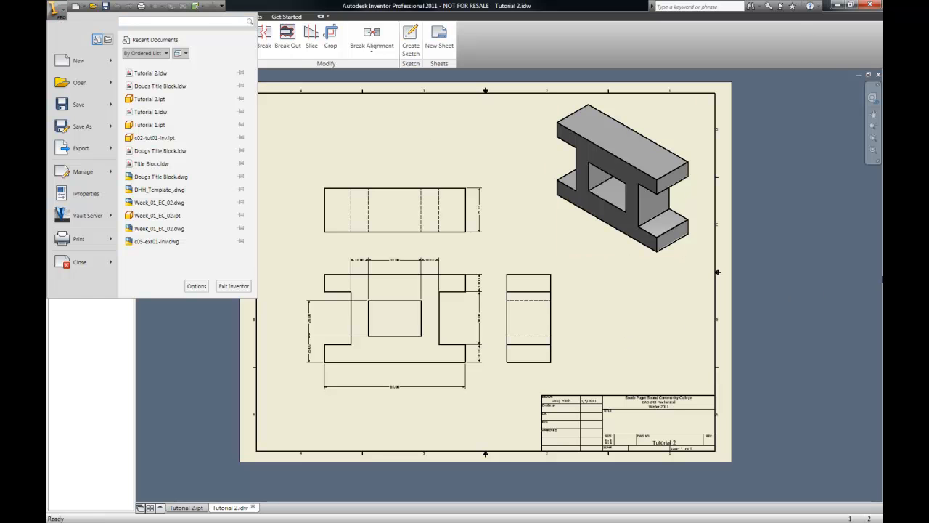
pyautogui.click(836, 269)
pyautogui.click(879, 75)
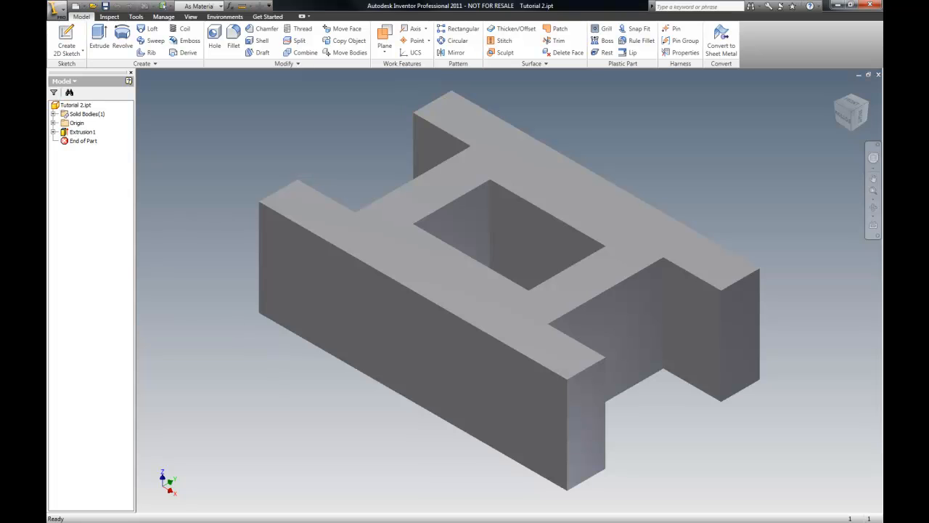
# Step: Open the drawing template DHH_Template_.dwg from _CAD_243_Weekly Assignments, accepting its location outside the active project
pyautogui.click(58, 11)
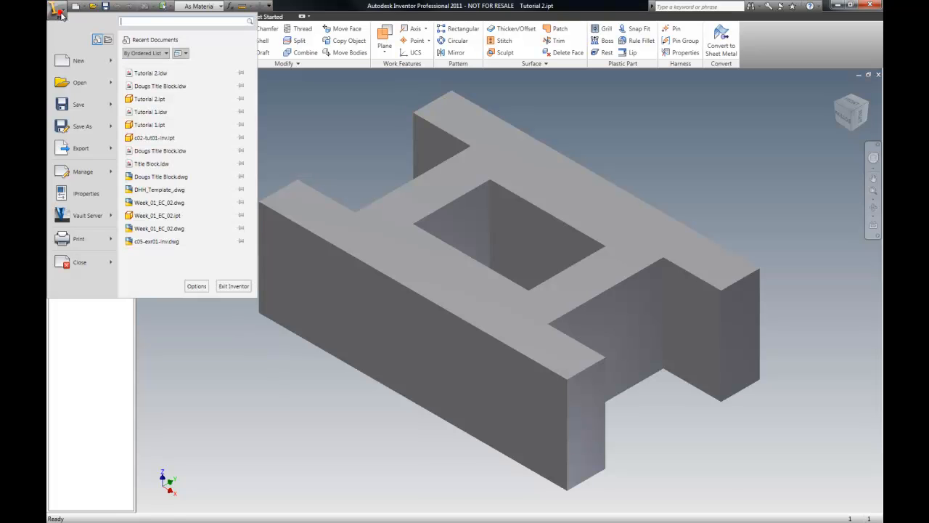
pyautogui.click(79, 82)
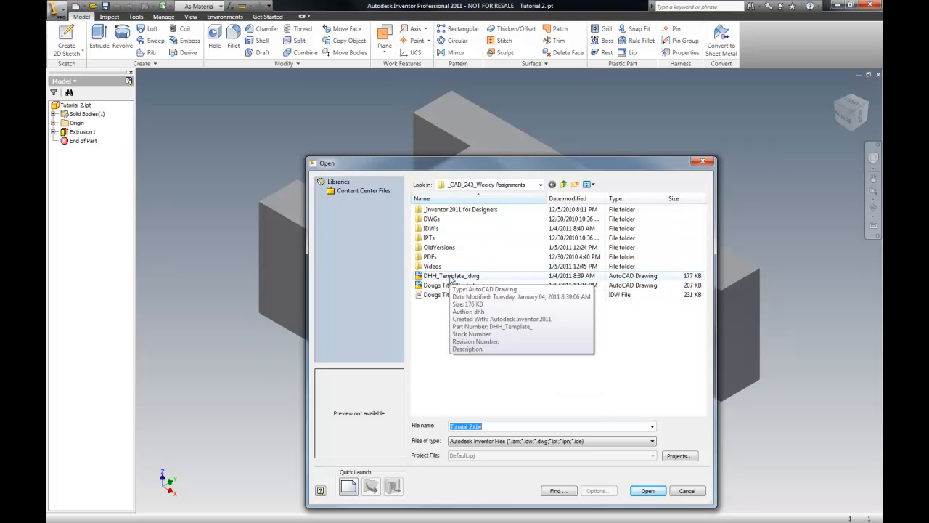
pyautogui.click(450, 279)
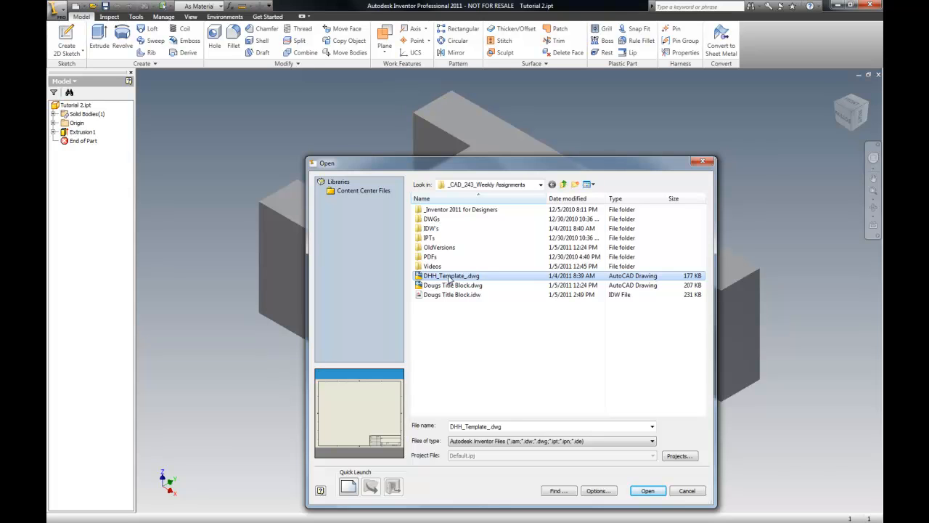
pyautogui.click(648, 494)
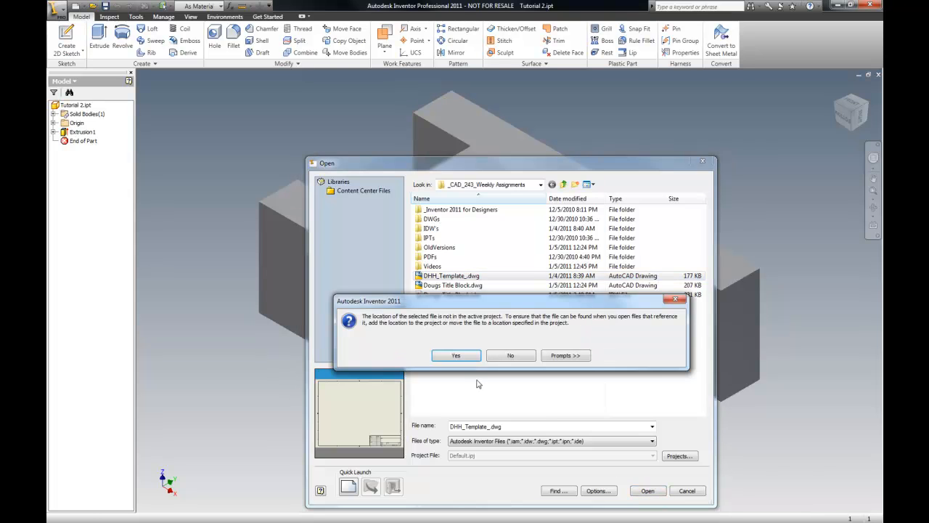
pyautogui.click(466, 353)
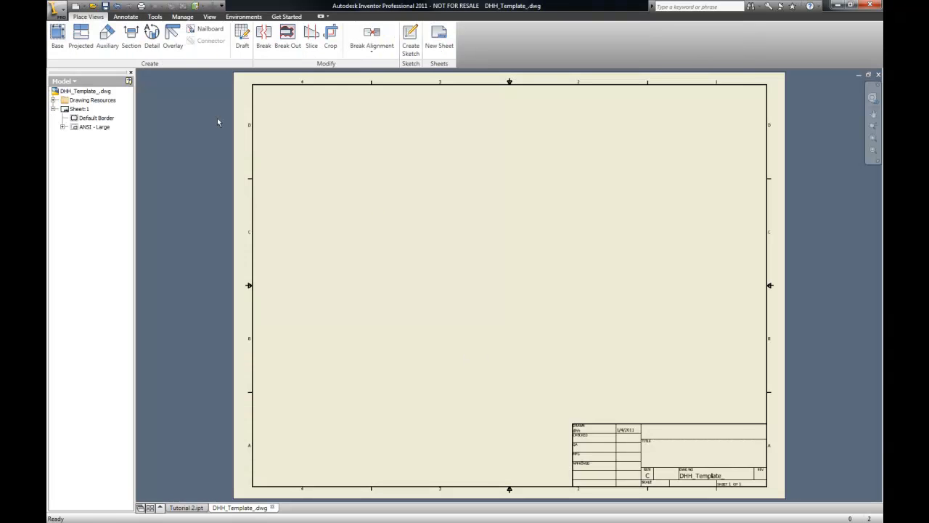
# Step: Place a front base view of Tutorial 2.ipt at 2:1 scale in the lower left area of the sheet
pyautogui.click(57, 34)
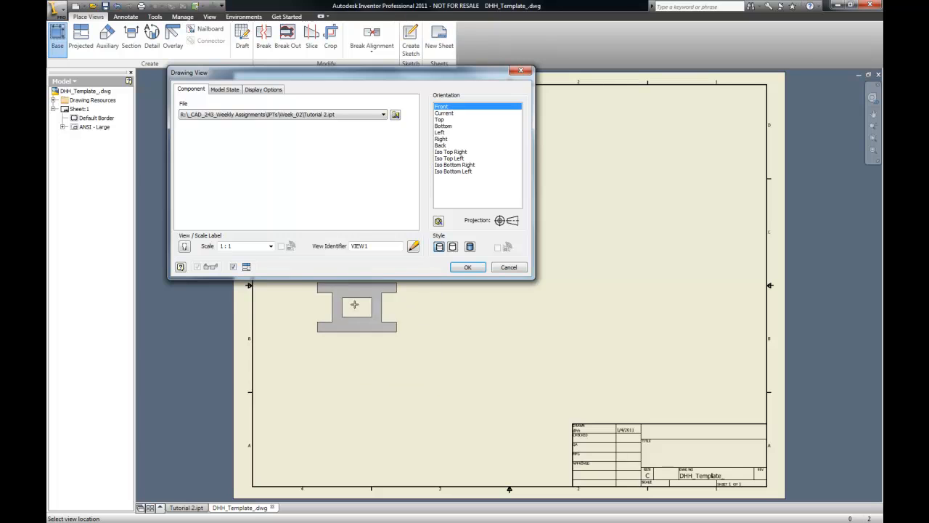
pyautogui.click(270, 246)
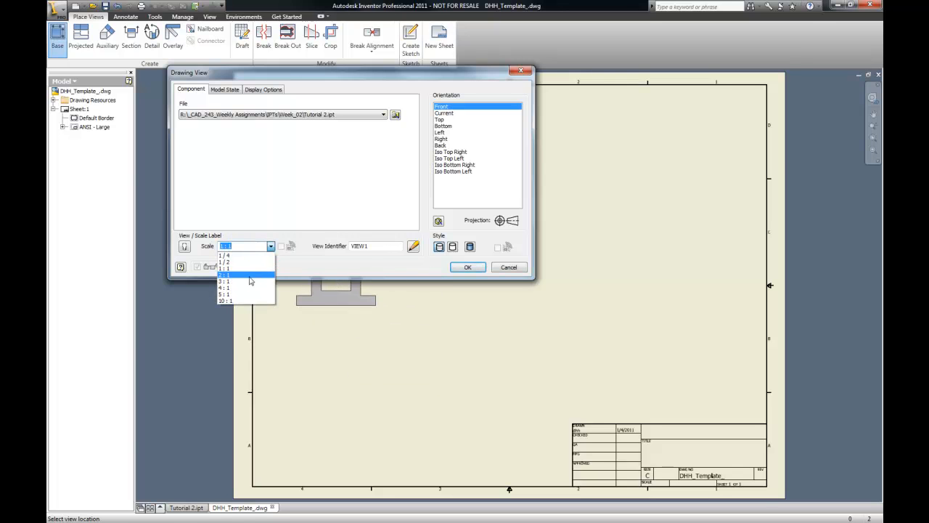
pyautogui.click(250, 275)
pyautogui.click(419, 336)
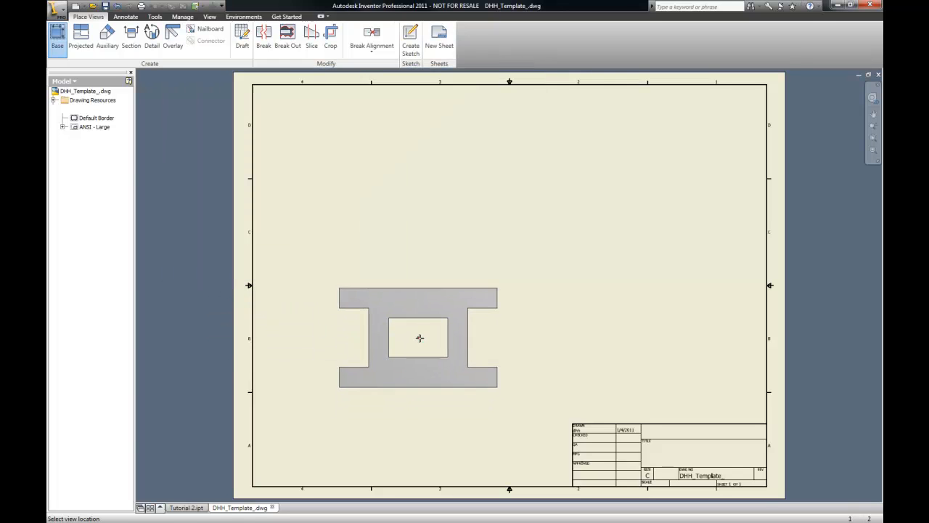
# Step: Project a side view, a top view and an upper-right isometric view from the front view
pyautogui.click(601, 349)
pyautogui.click(457, 207)
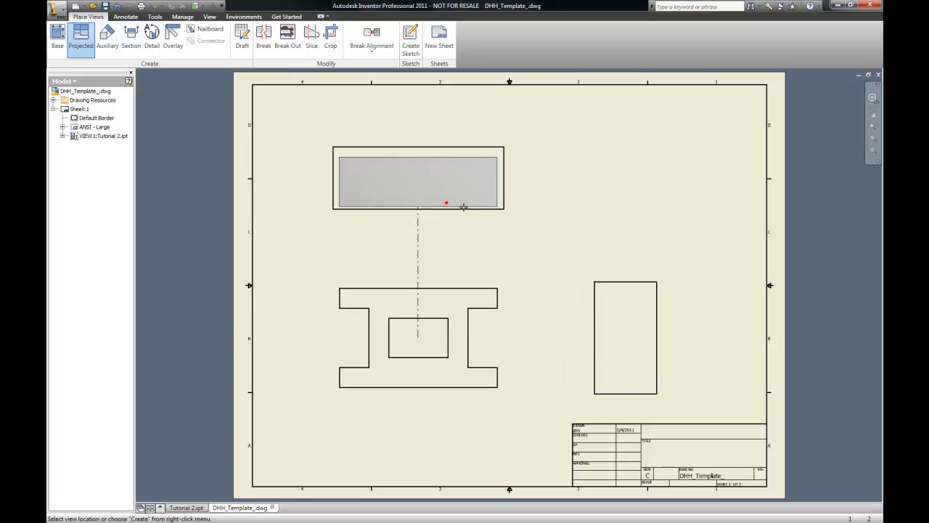
pyautogui.click(618, 195)
pyautogui.rightClick(621, 195)
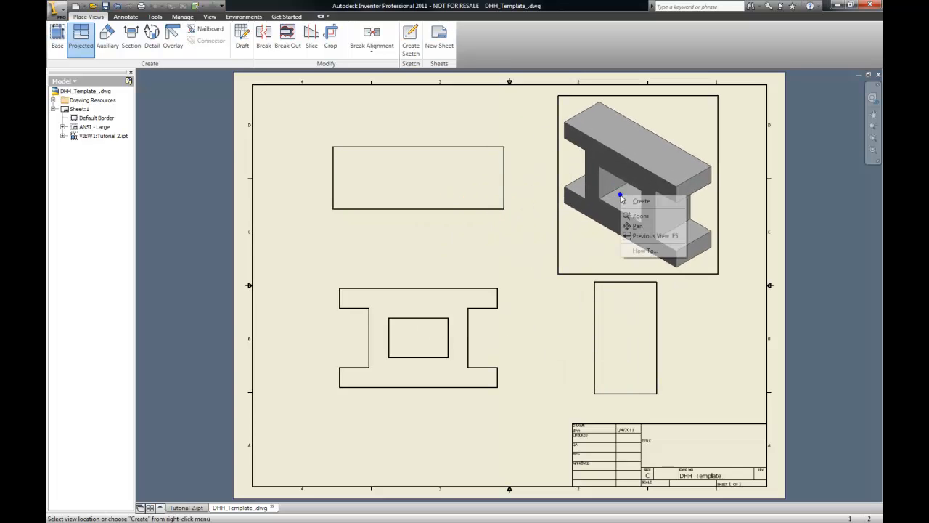
pyautogui.click(639, 201)
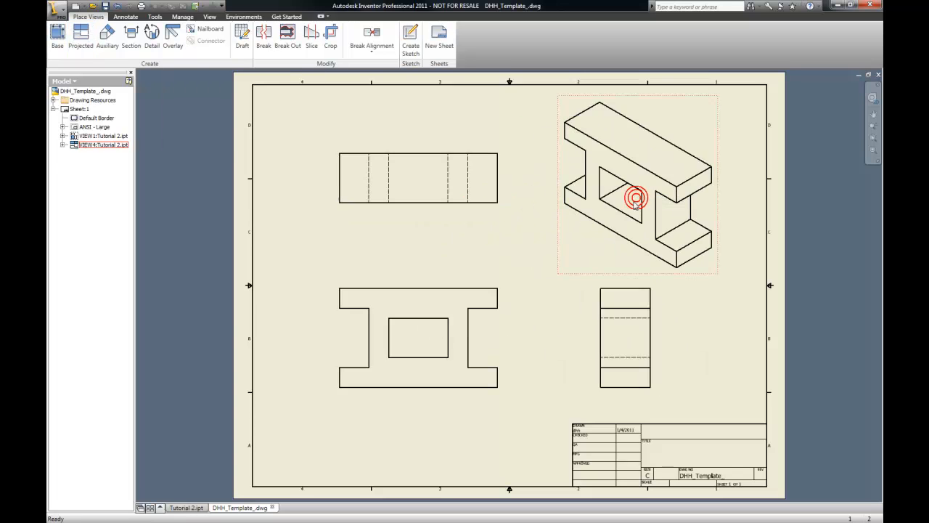
# Step: Edit the isometric view to use the shaded display style
pyautogui.rightClick(552, 246)
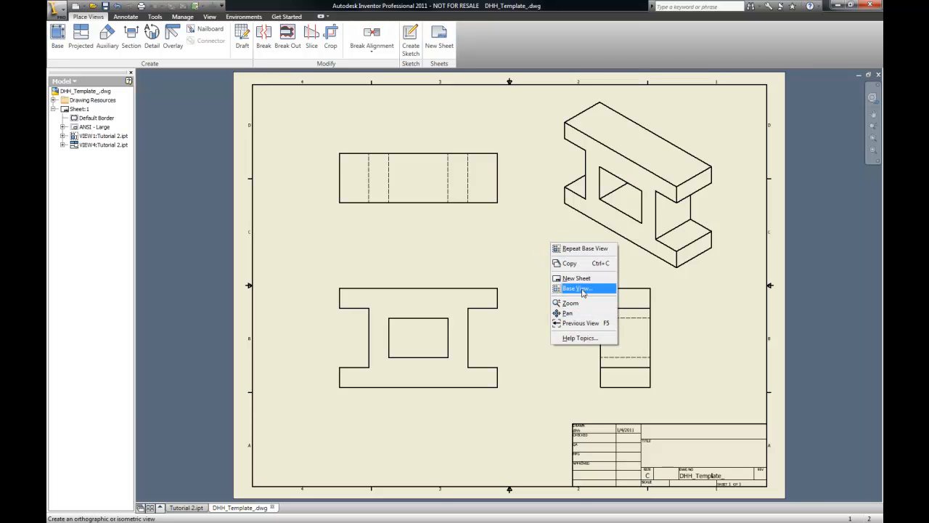
pyautogui.click(732, 298)
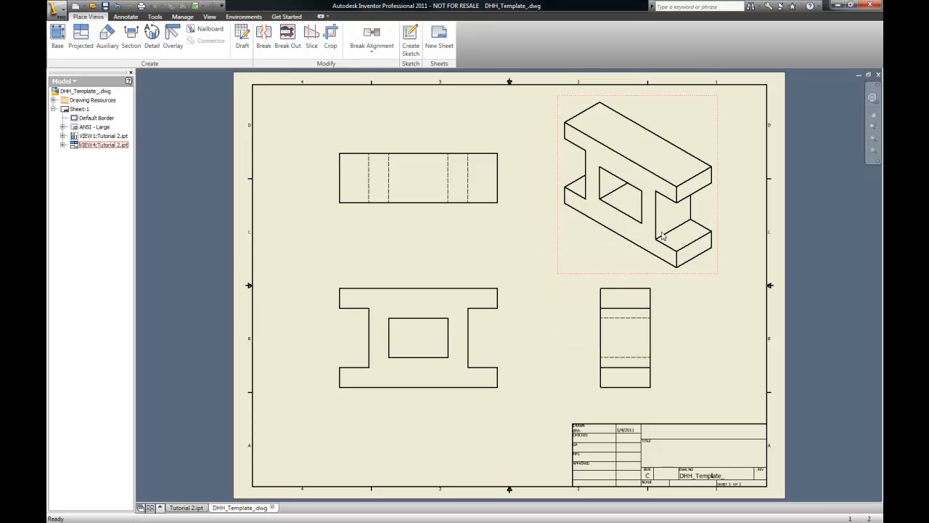
pyautogui.rightClick(695, 269)
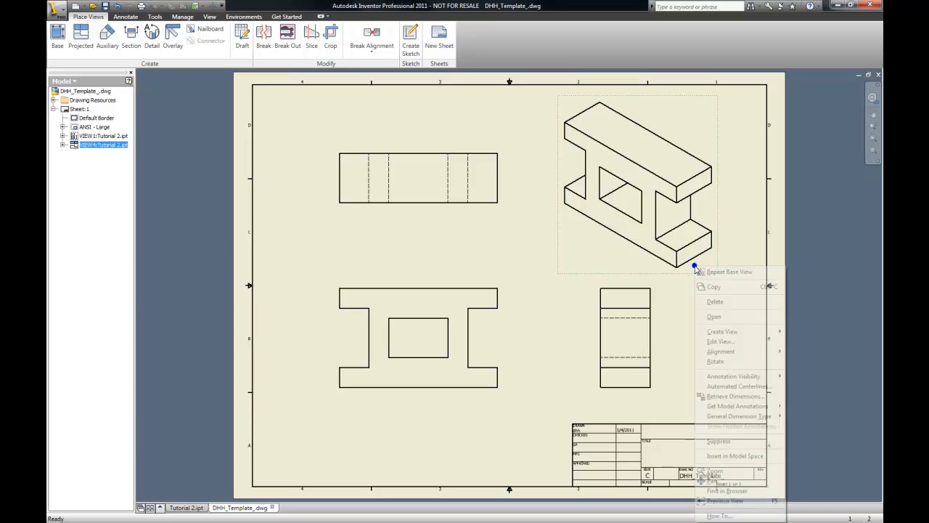
pyautogui.click(724, 342)
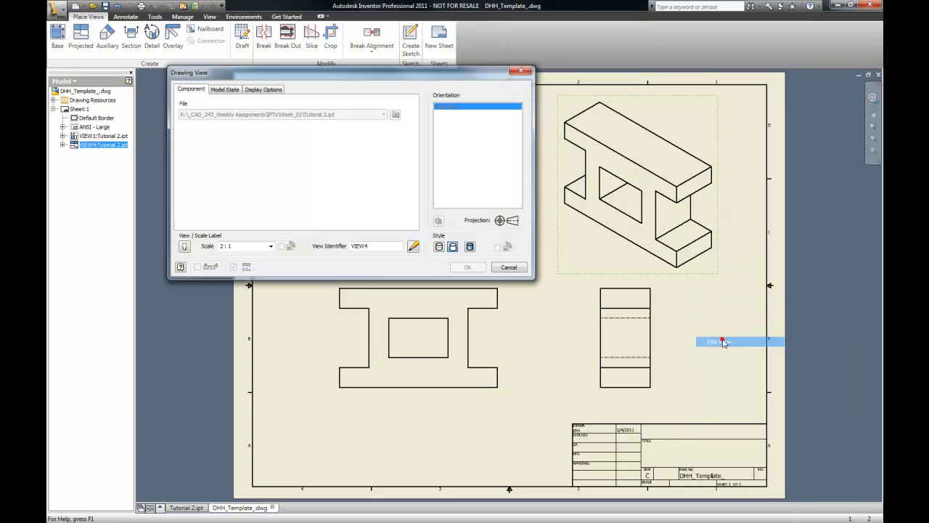
pyautogui.click(474, 268)
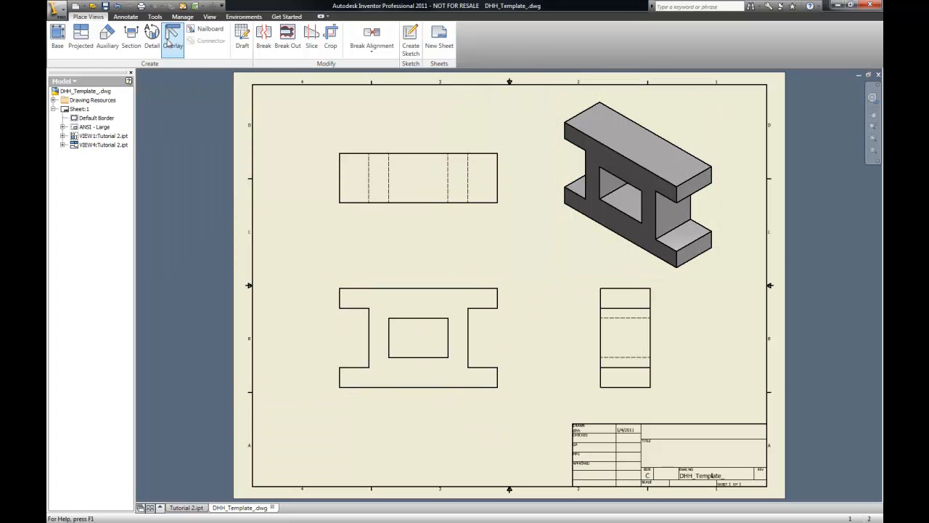
# Step: Dimension the overall width of the front view below its lower edge
pyautogui.click(132, 18)
pyautogui.click(64, 37)
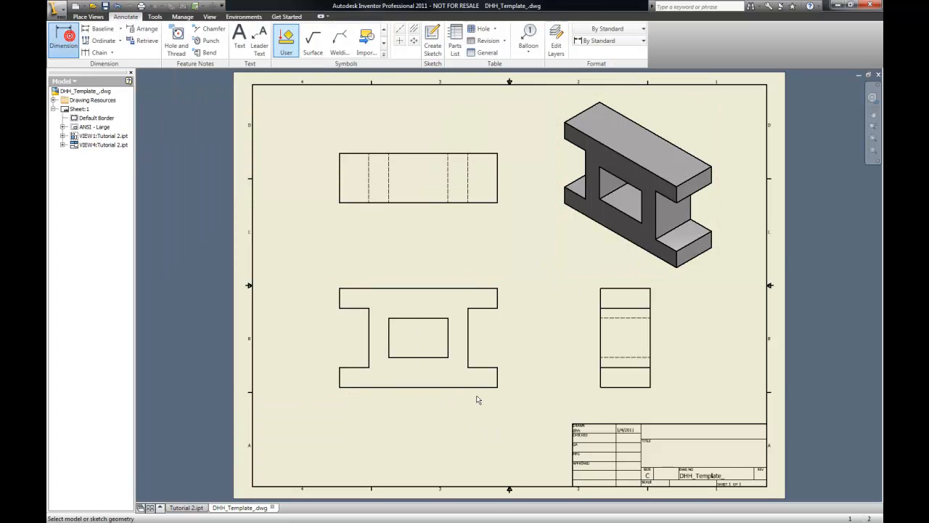
pyautogui.click(415, 387)
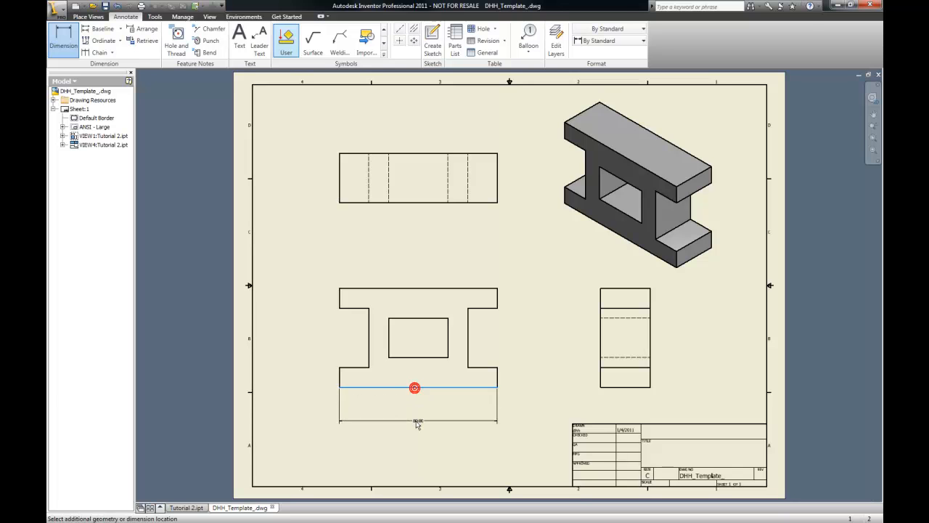
pyautogui.click(416, 420)
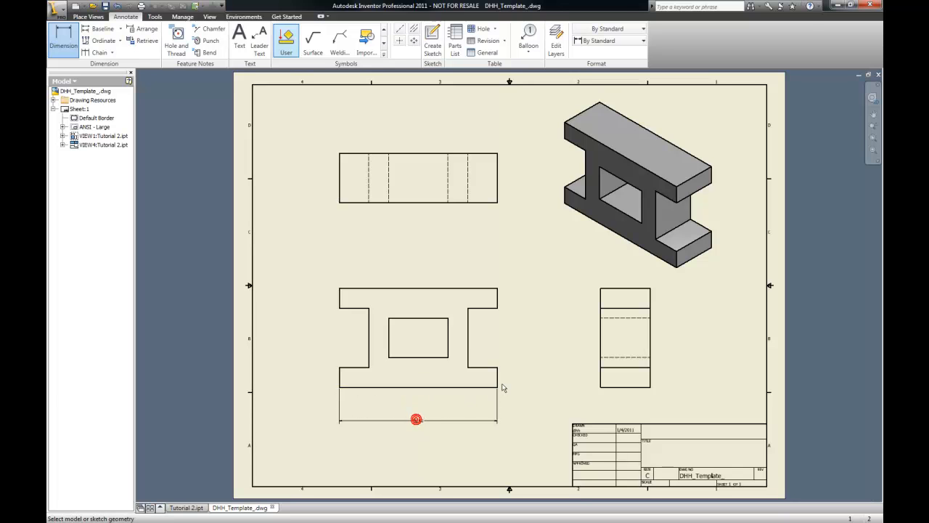
# Step: Dimension the recess height and both flange thicknesses in one aligned column beside the front view's right edge
pyautogui.click(469, 339)
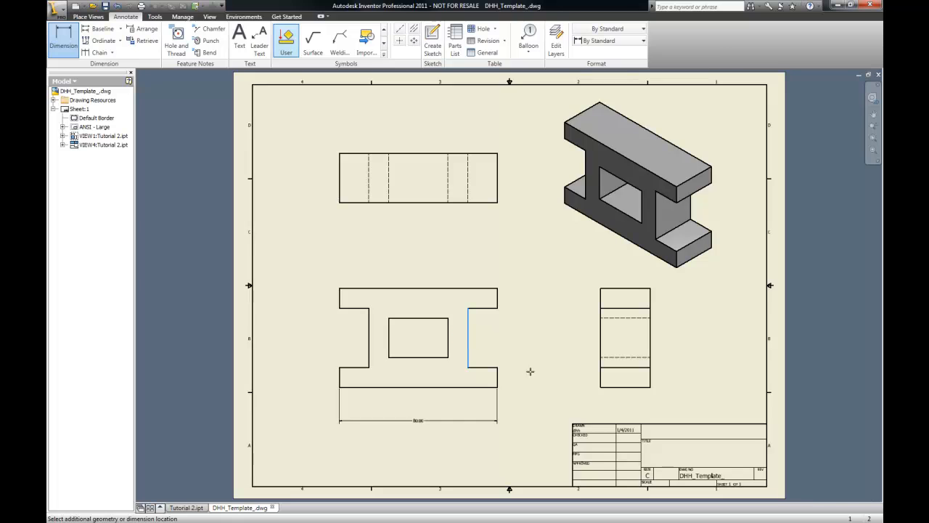
pyautogui.scroll(3, 529, 367)
pyautogui.press('Escape')
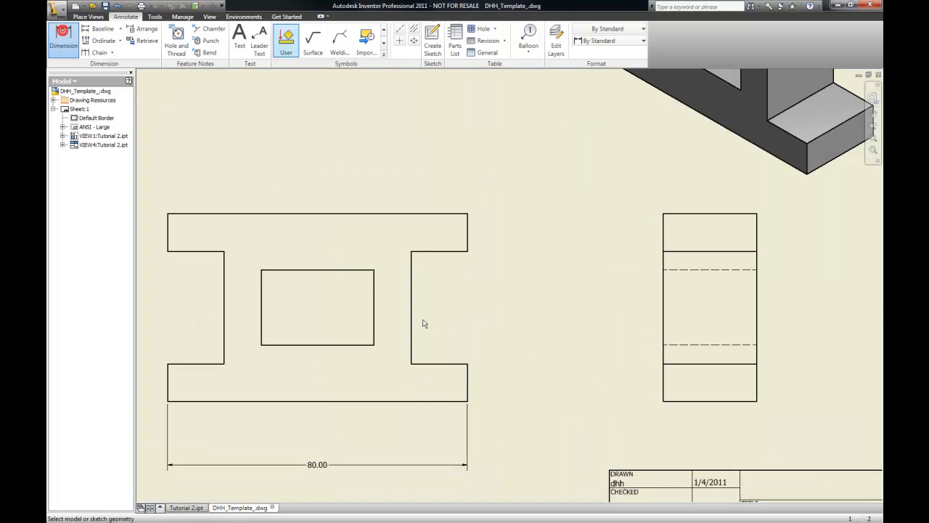
pyautogui.click(412, 324)
pyautogui.click(513, 326)
pyautogui.click(469, 379)
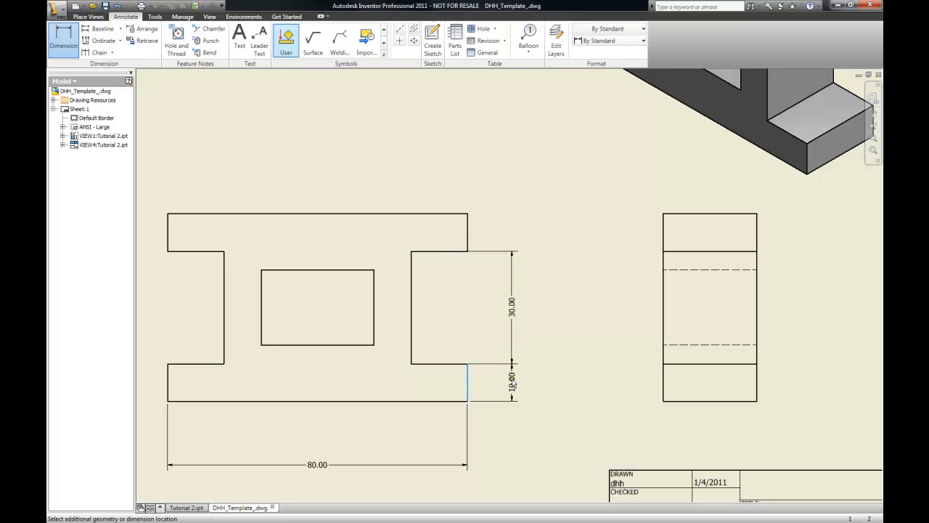
pyautogui.click(513, 383)
pyautogui.click(467, 227)
pyautogui.click(512, 229)
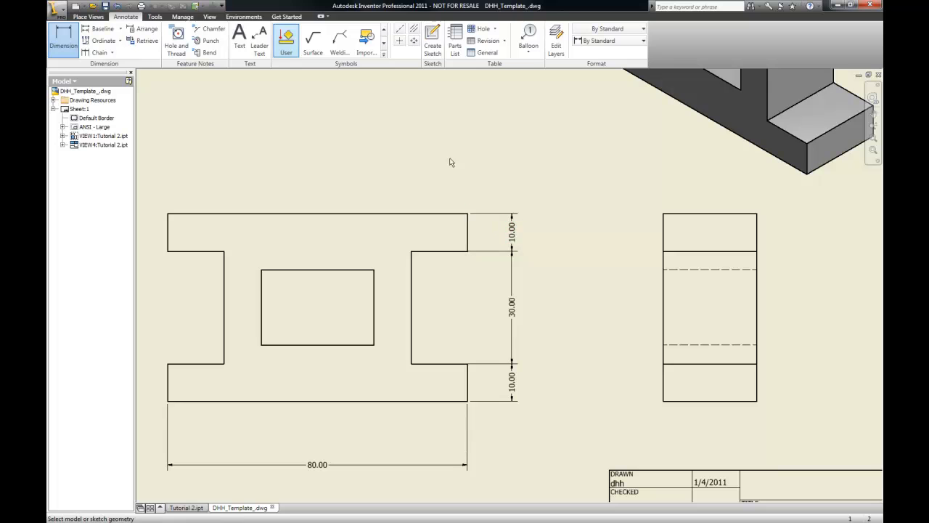
# Step: Dimension the rectangular opening's offset from the part's bottom edge and its height, aligned beside the front view's left edge
pyautogui.scroll(-2, 605, 203)
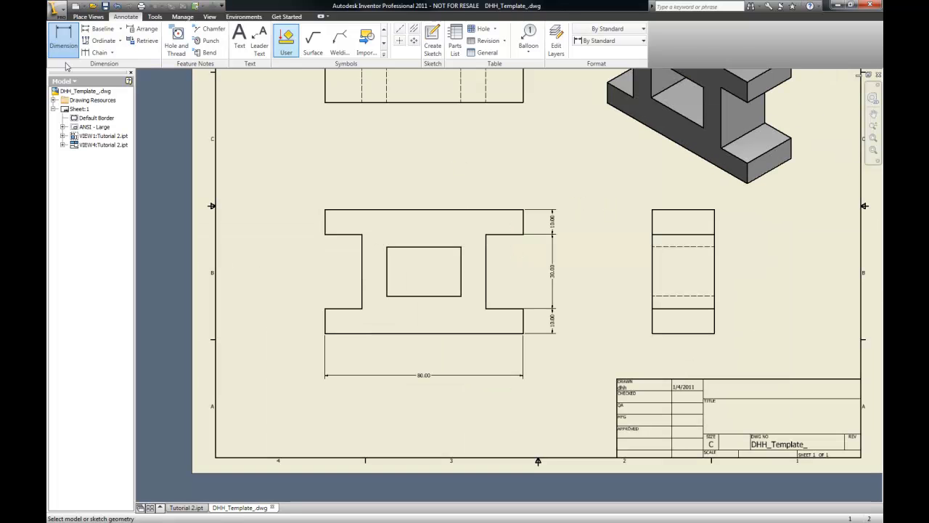
pyautogui.click(325, 326)
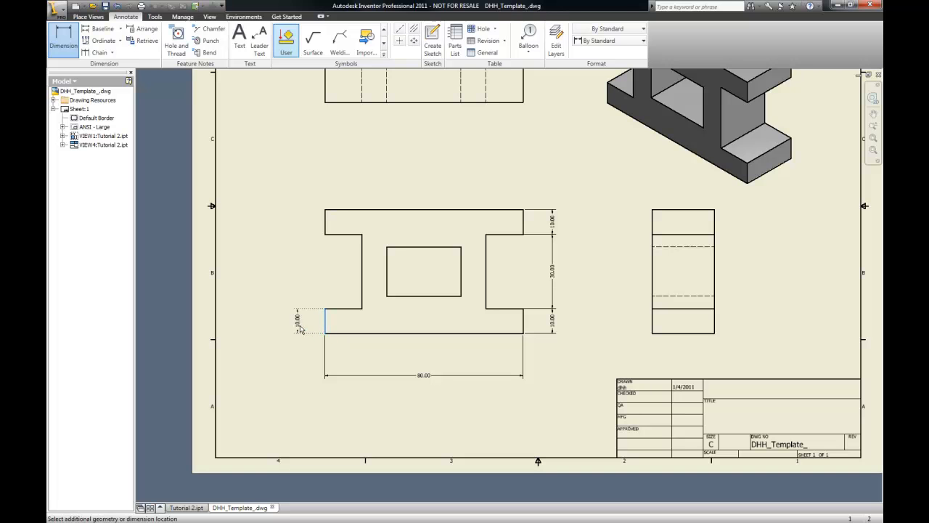
pyautogui.press('Escape')
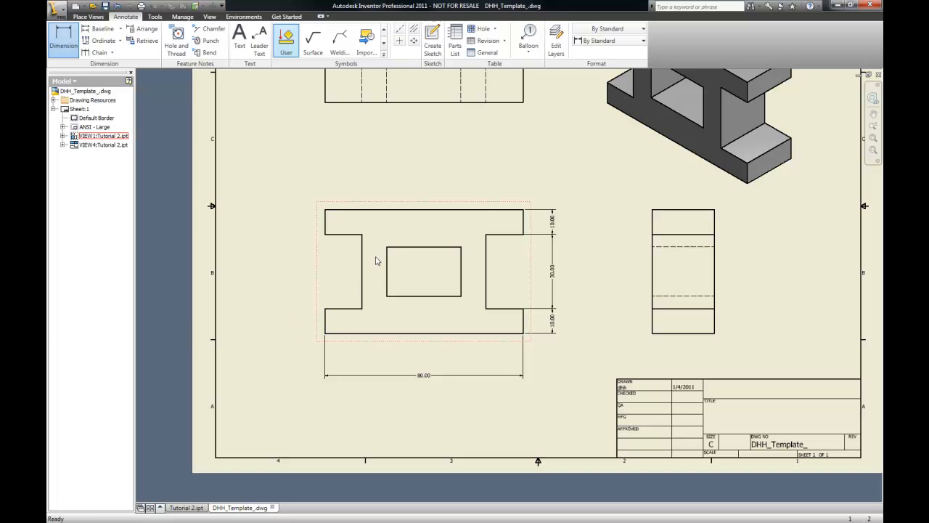
pyautogui.click(64, 40)
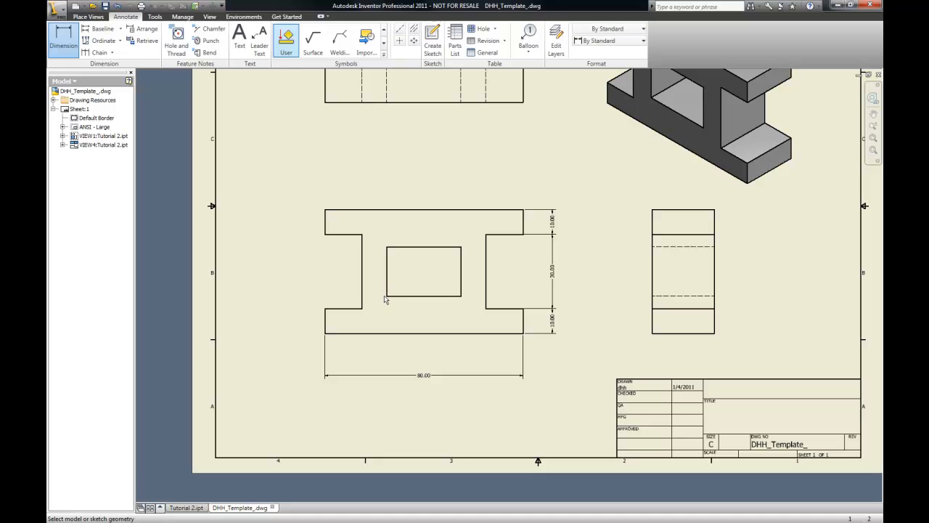
pyautogui.click(387, 297)
pyautogui.click(326, 334)
pyautogui.click(287, 334)
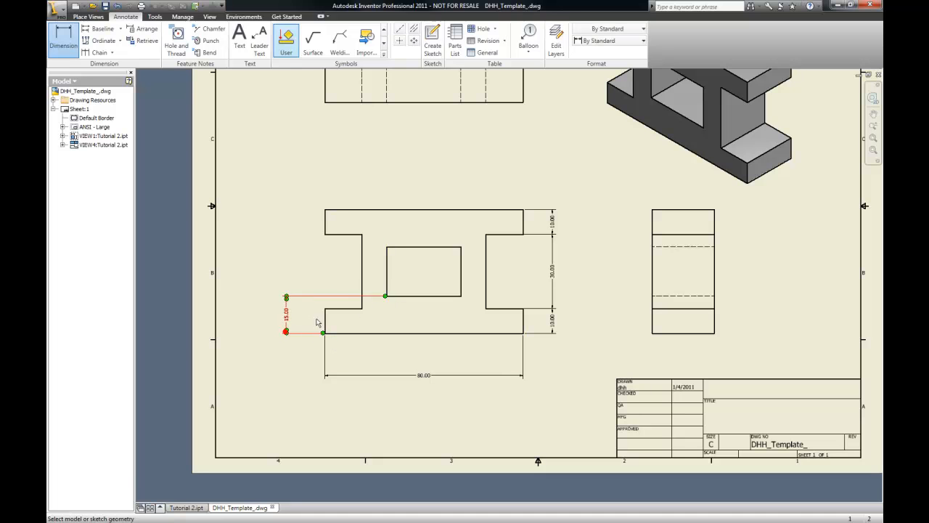
pyautogui.click(388, 279)
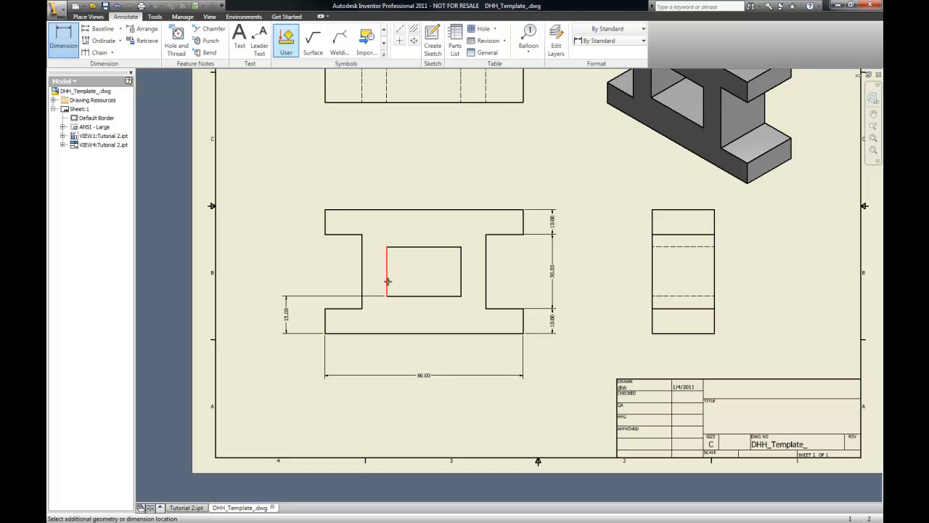
pyautogui.click(287, 283)
pyautogui.press('Escape')
# Step: Delete the upper flange thickness dimension from the front view and undo the deletion
pyautogui.click(543, 208)
pyautogui.press('Delete')
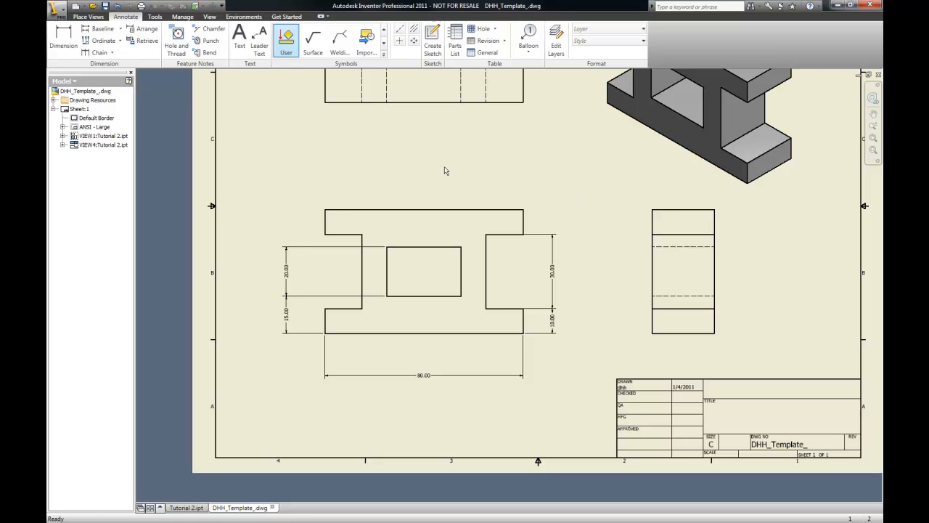
pyautogui.click(118, 6)
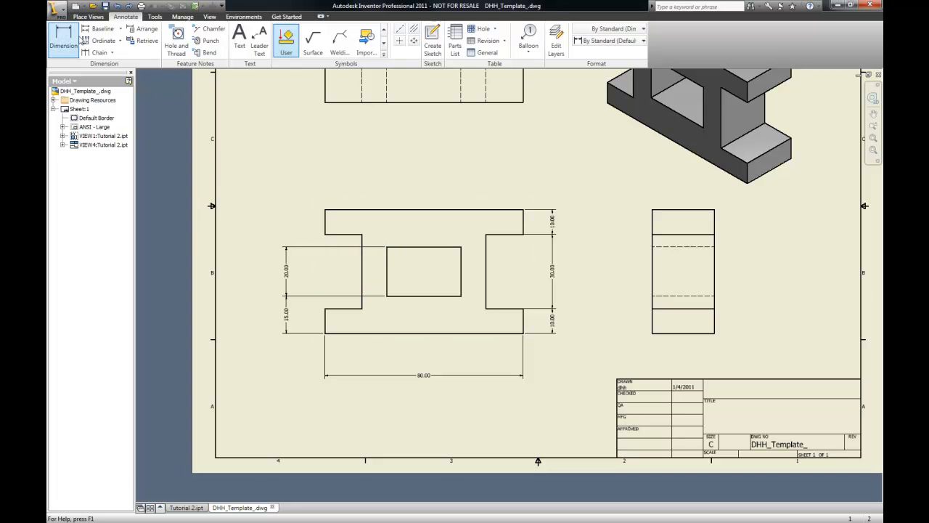
# Step: Dimension the side view's overall height on its left and its depth below the lower edge
pyautogui.click(653, 210)
pyautogui.click(653, 333)
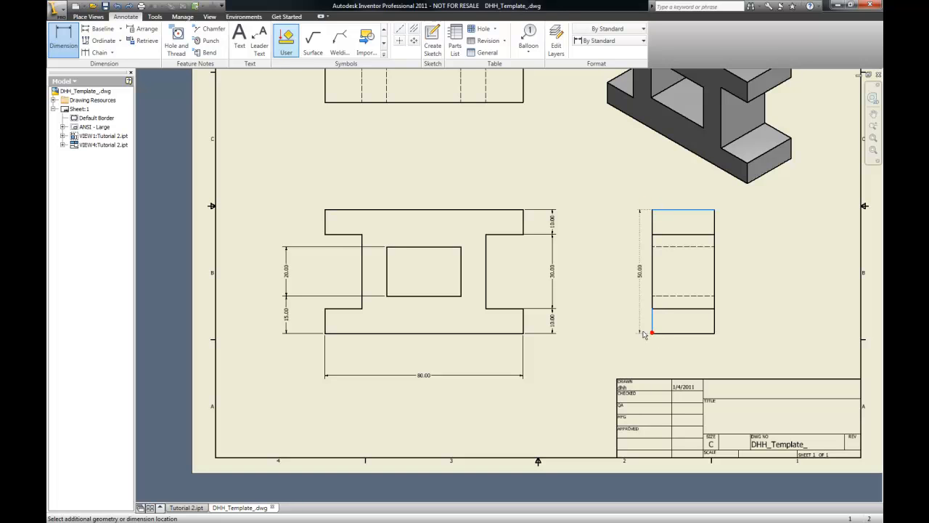
pyautogui.click(618, 330)
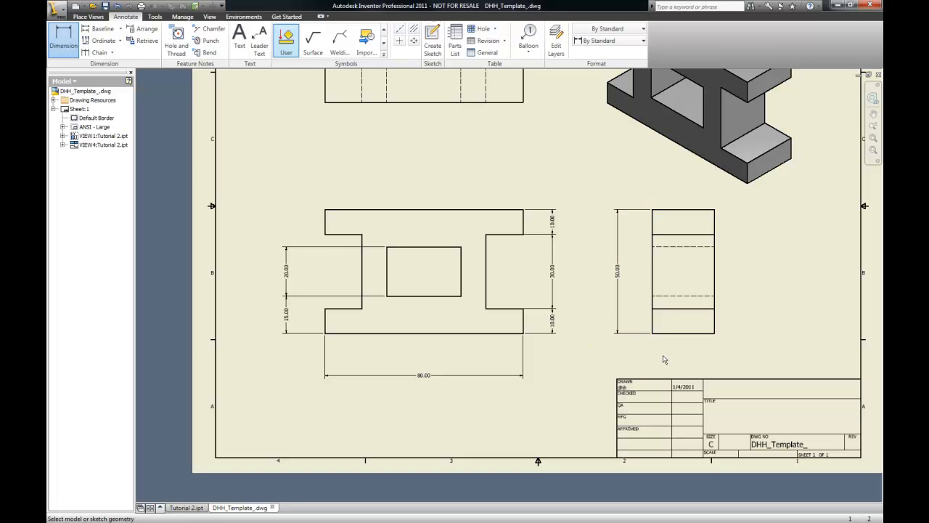
pyautogui.scroll(-3, 482, 313)
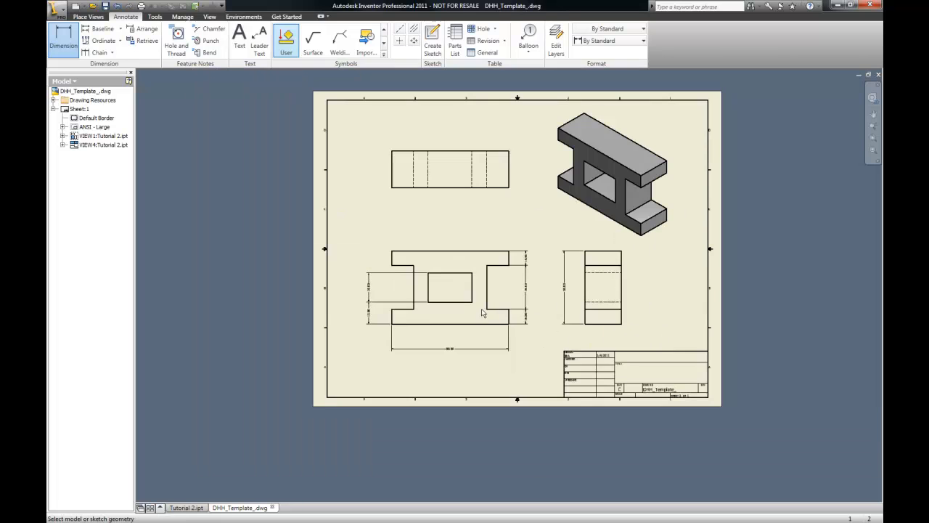
pyautogui.click(607, 324)
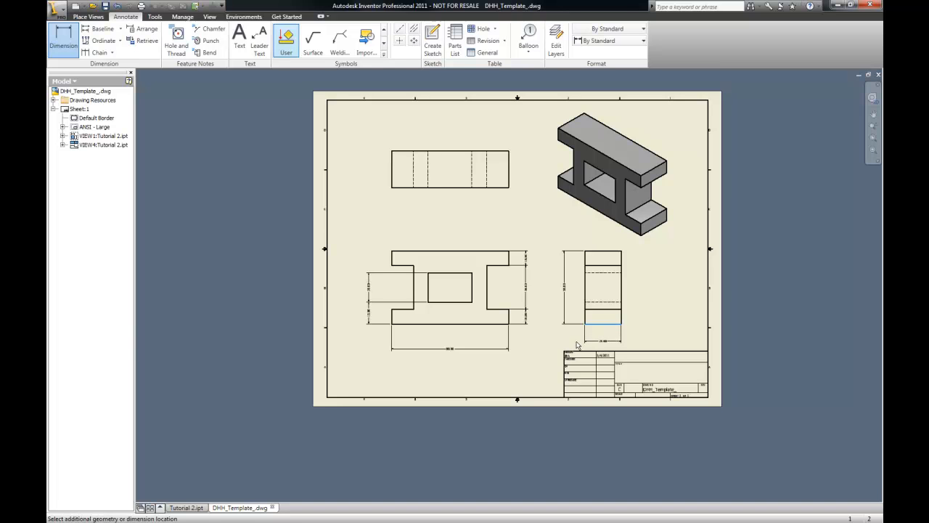
pyautogui.click(580, 343)
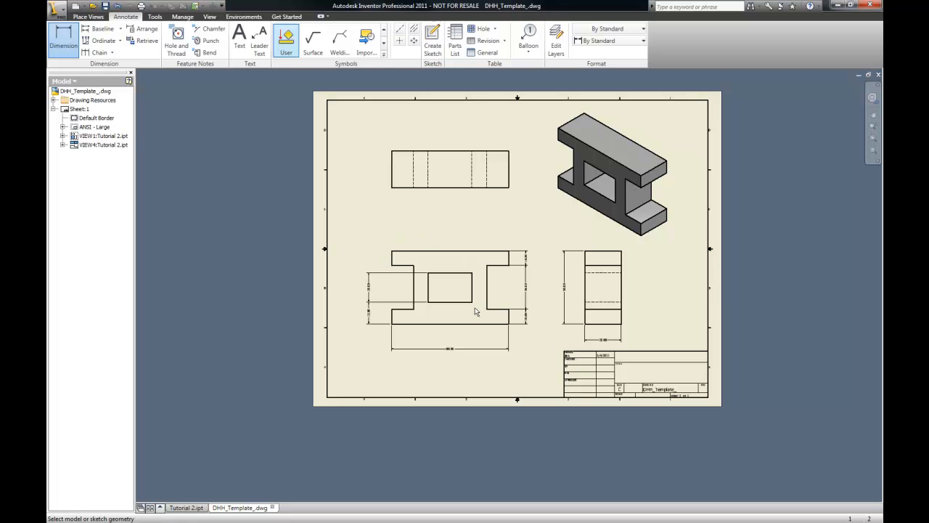
pyautogui.press('Escape')
# Step: Shift the front and side views left and closer together, and bring the overall width dimension nearer the front view
pyautogui.moveTo(480, 250); pyautogui.dragTo(452, 252)
pyautogui.moveTo(595, 254); pyautogui.dragTo(539, 255)
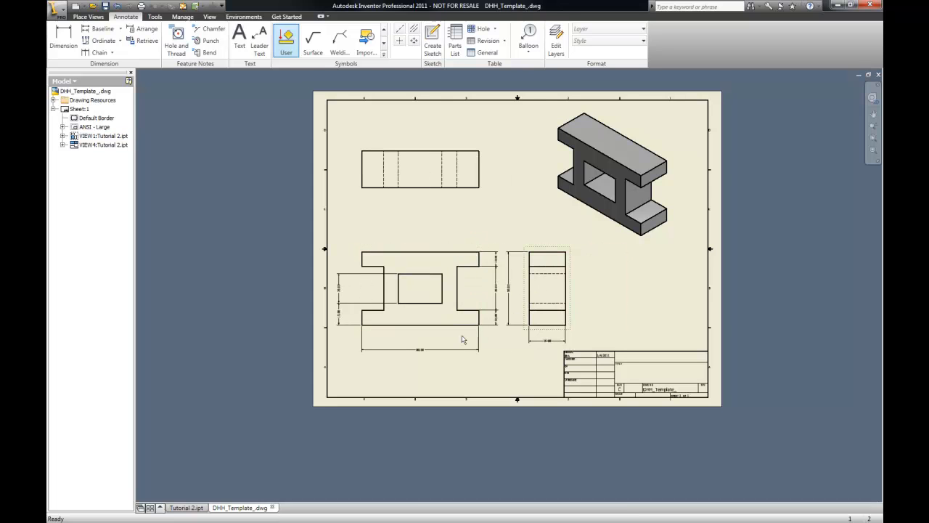
pyautogui.scroll(-3, 428, 376)
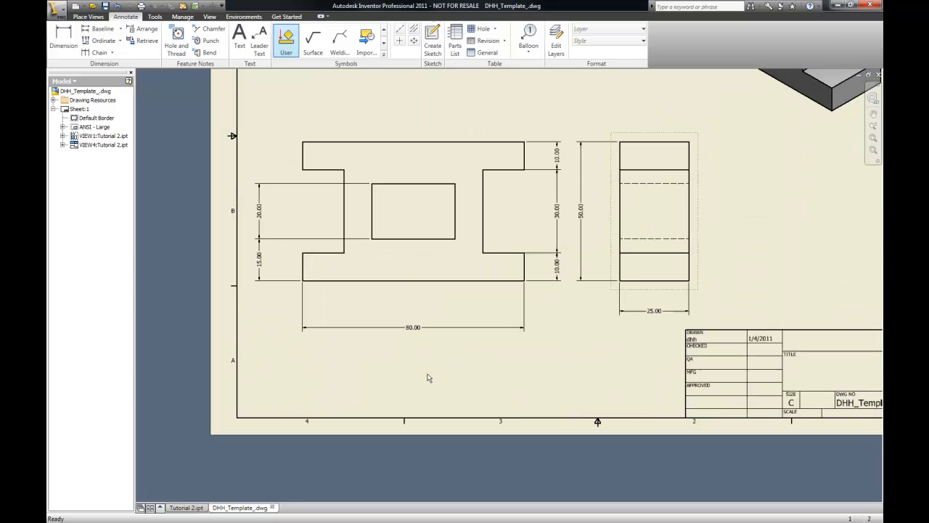
pyautogui.click(421, 328)
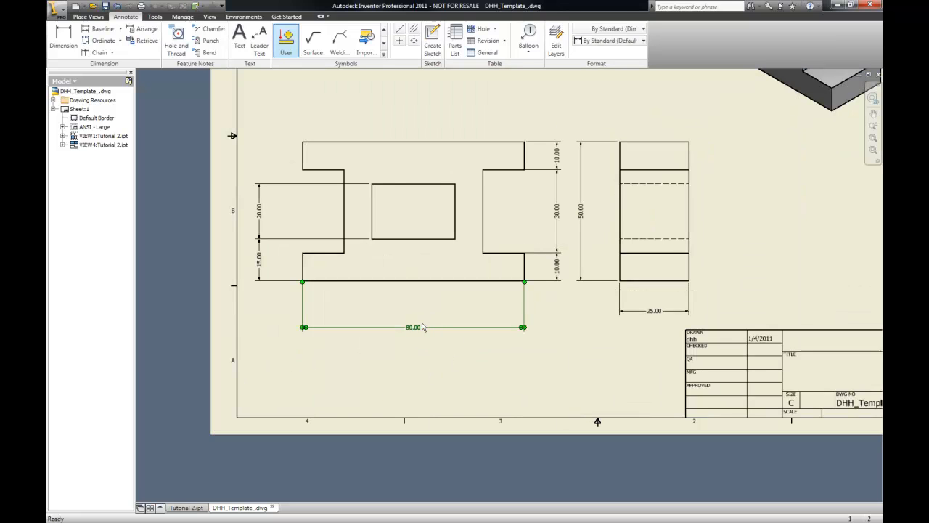
pyautogui.moveTo(421, 329); pyautogui.dragTo(404, 313)
pyautogui.click(465, 320)
# Step: Dimension the opening's width and its offset from the part's left edge, aligned in one row above the front view
pyautogui.scroll(-2, 480, 361)
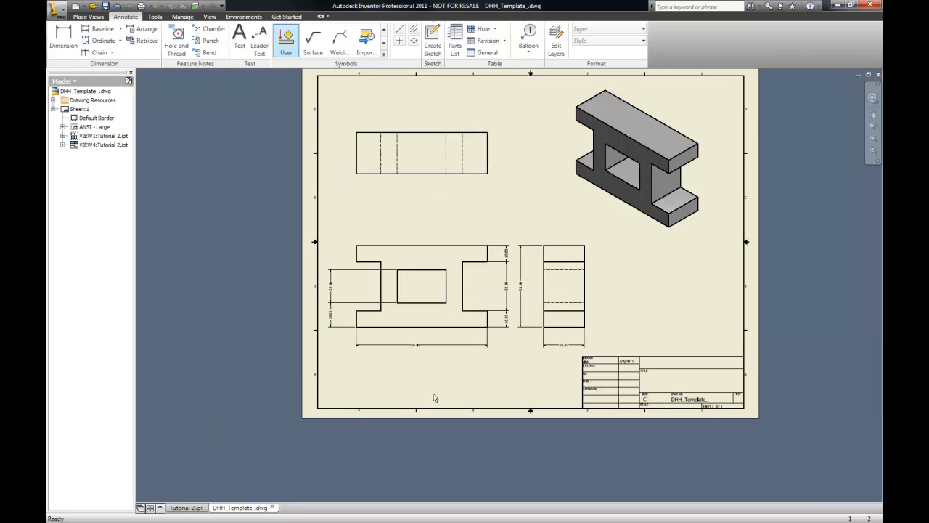
pyautogui.scroll(3, 551, 369)
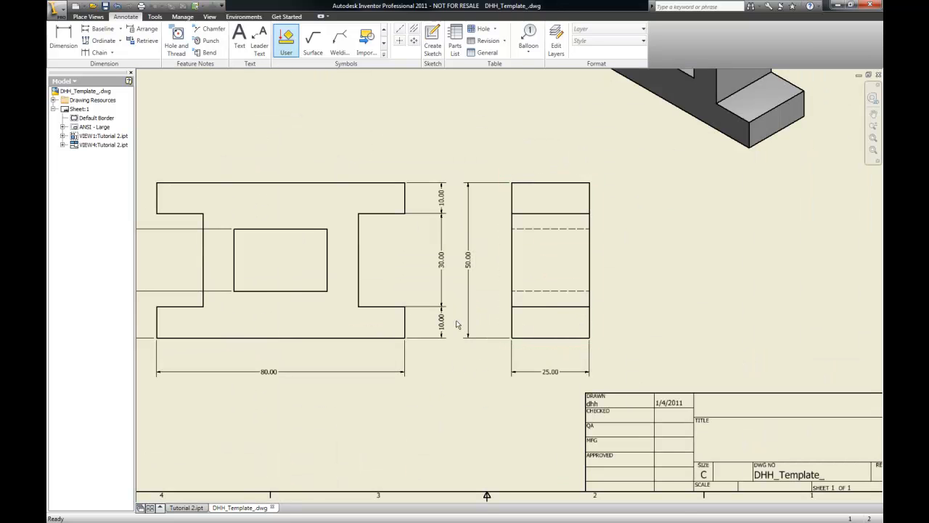
pyautogui.scroll(-2, 392, 245)
pyautogui.press('d')
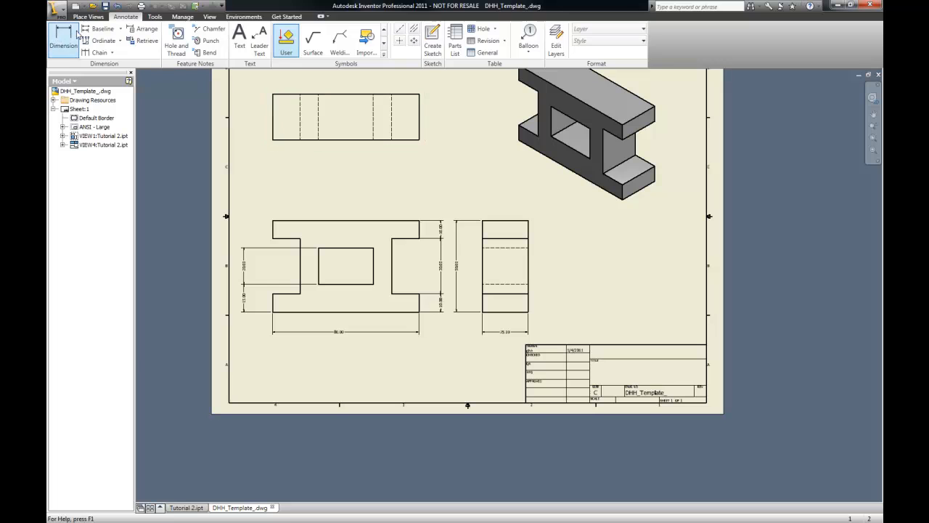
pyautogui.click(343, 250)
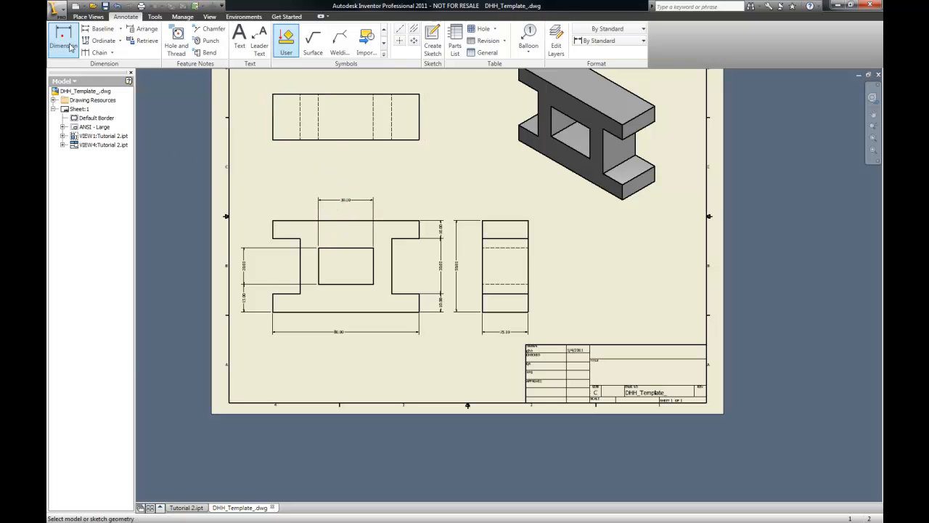
pyautogui.click(273, 220)
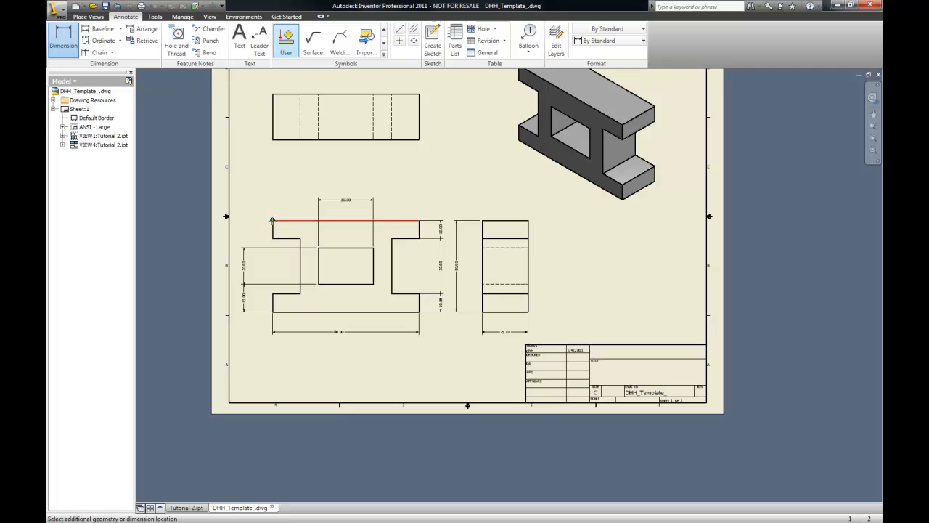
pyautogui.click(319, 204)
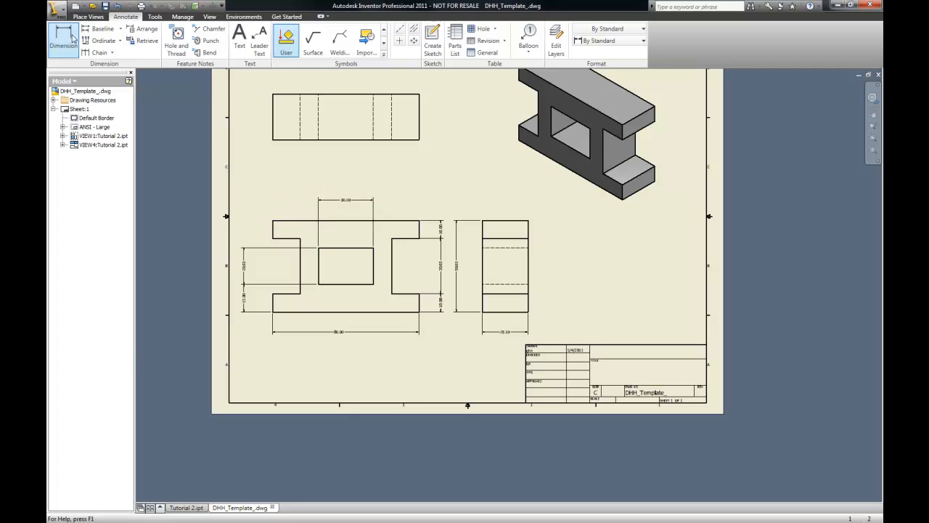
pyautogui.click(275, 221)
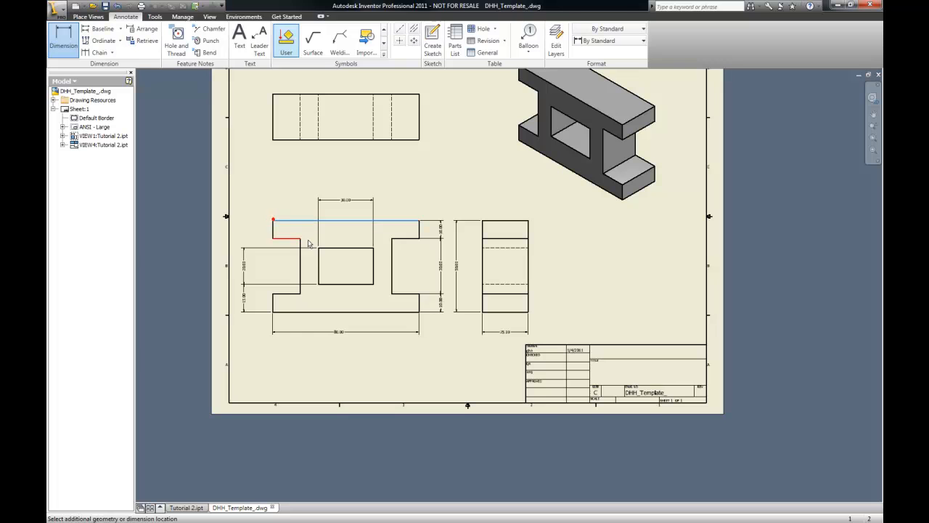
pyautogui.click(326, 248)
pyautogui.click(317, 205)
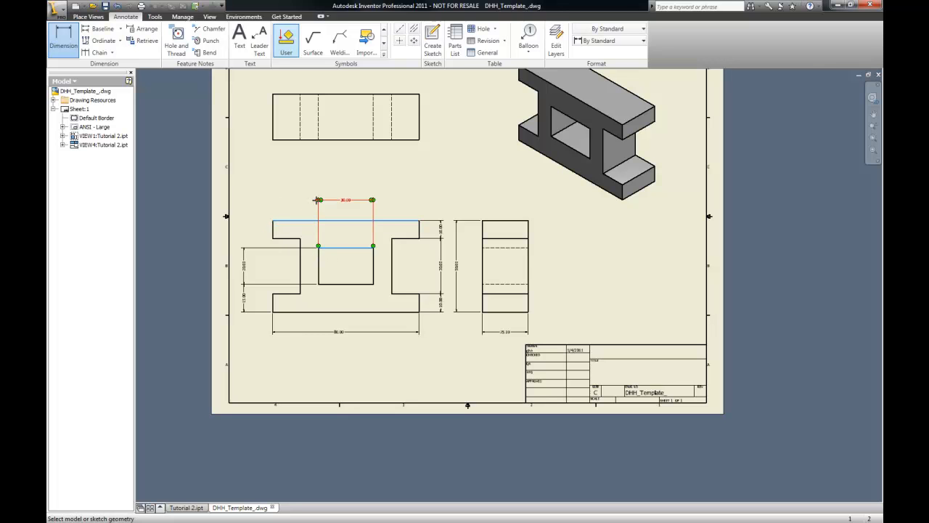
pyautogui.press('Escape')
# Step: Set the precision of the opening's width dimension above the front view to 0 decimal places
pyautogui.scroll(-3, 326, 228)
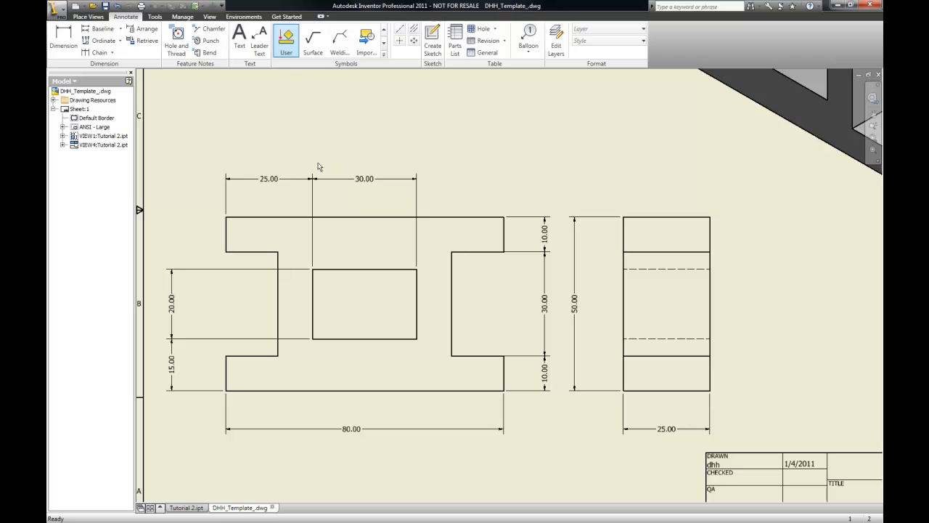
pyautogui.scroll(3, 234, 221)
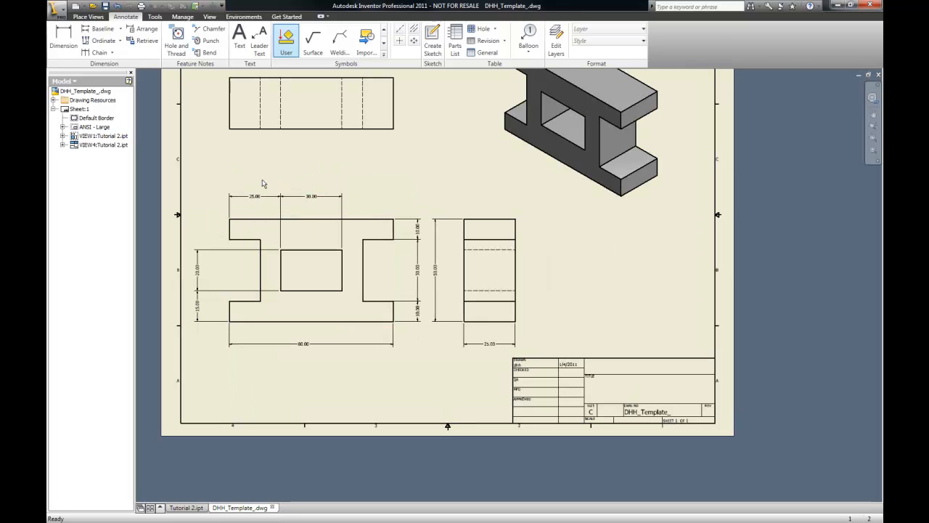
pyautogui.scroll(-3, 263, 183)
pyautogui.scroll(3, 358, 183)
pyautogui.scroll(-3, 337, 183)
pyautogui.scroll(3, 345, 183)
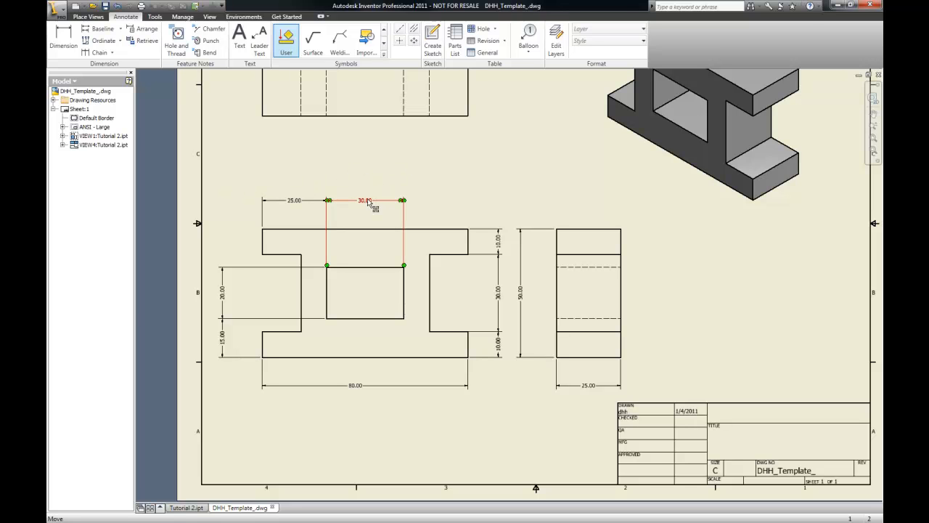
pyautogui.click(368, 202)
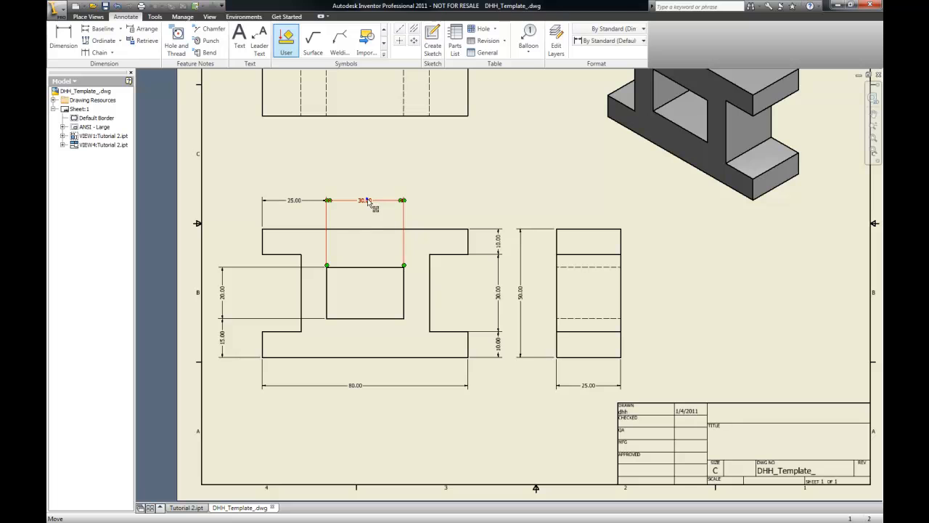
pyautogui.rightClick(368, 202)
pyautogui.moveTo(392, 275)
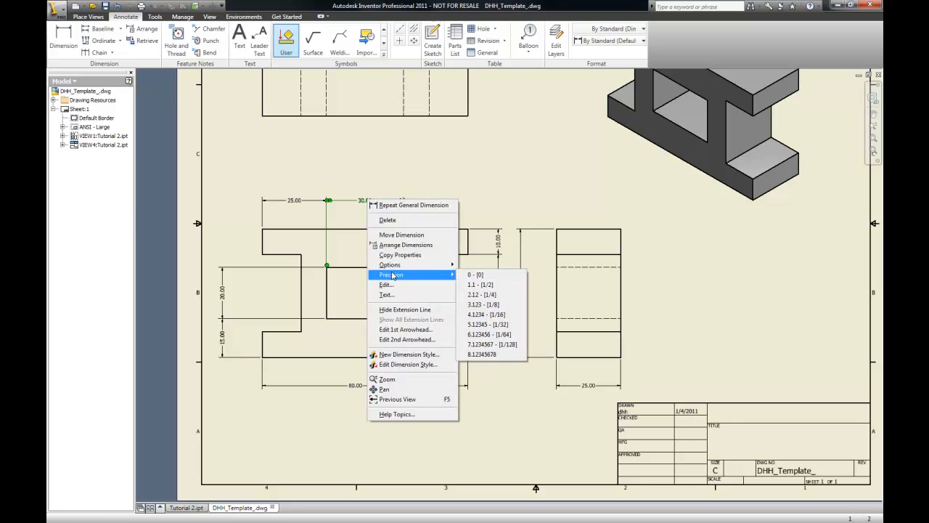
pyautogui.click(482, 275)
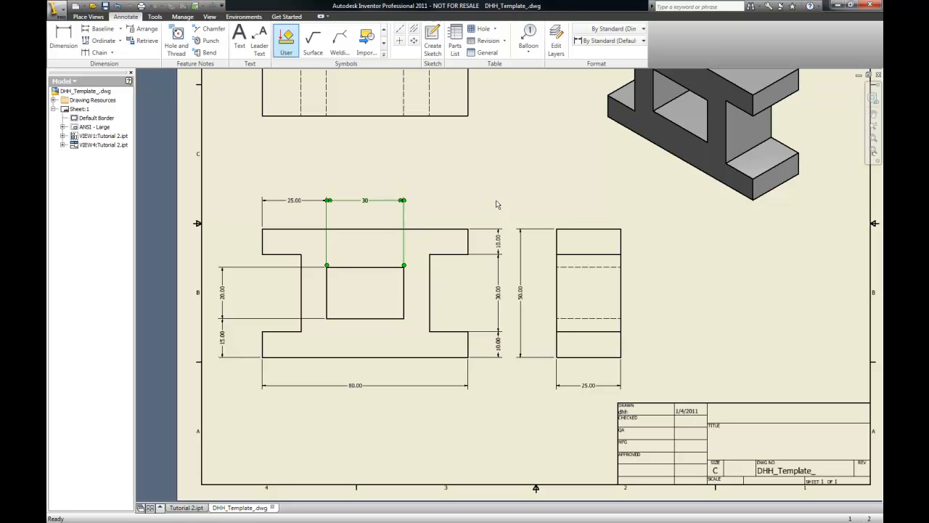
pyautogui.rightClick(480, 194)
pyautogui.click(452, 163)
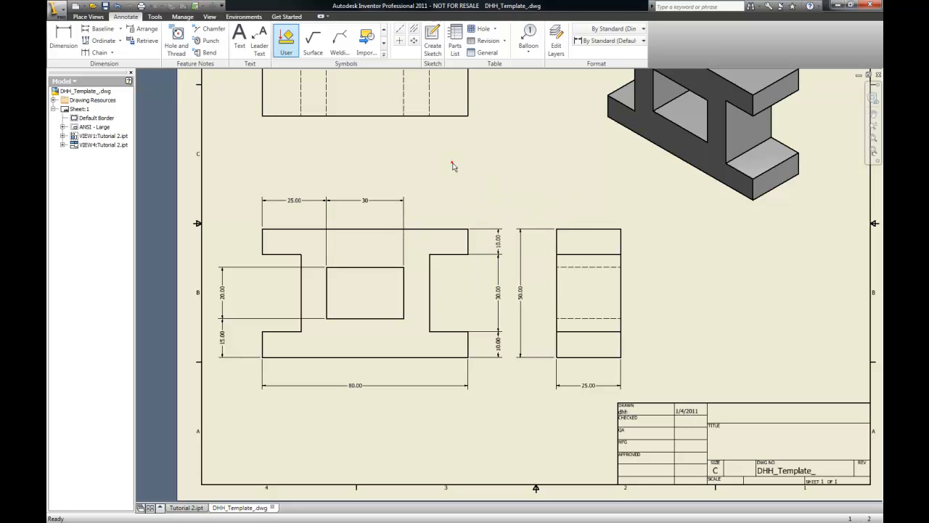
# Step: Set the precision of all remaining dimensions on the front and side views together to 0 decimal places
pyautogui.click(293, 200)
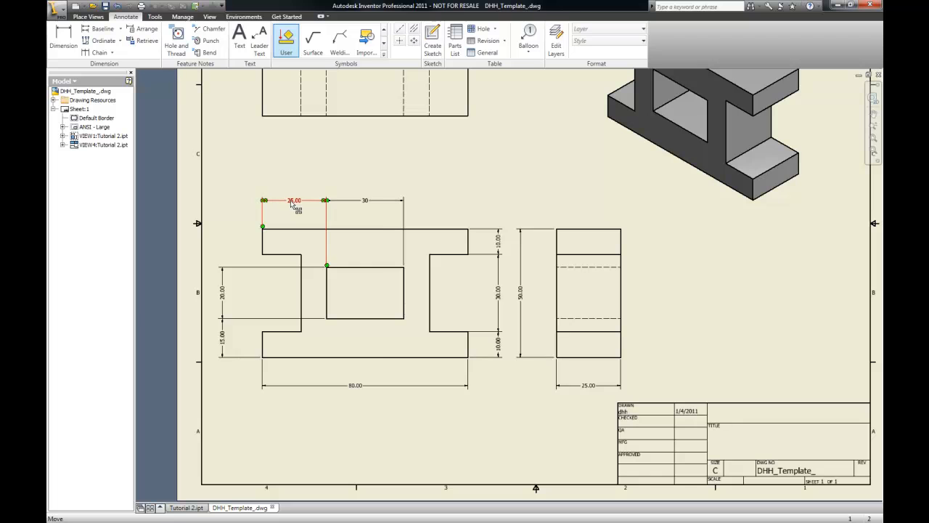
pyautogui.rightClick(293, 203)
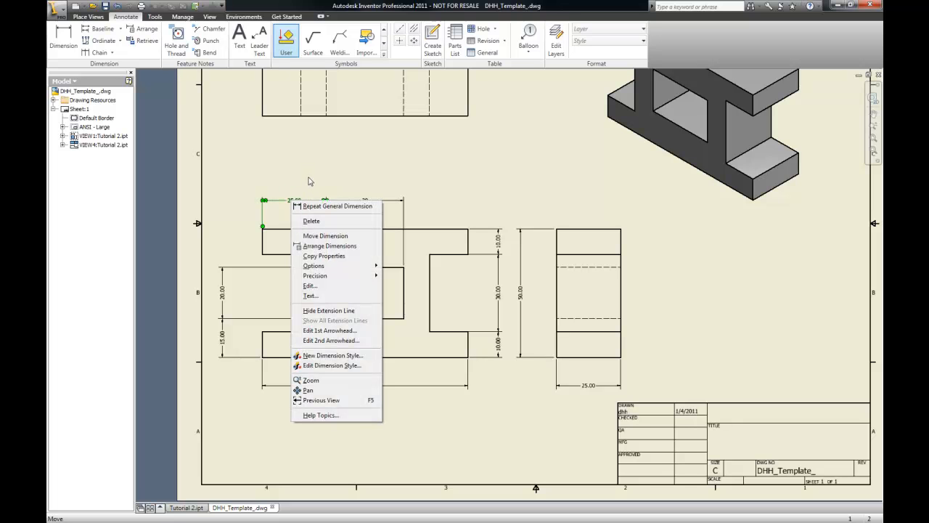
pyautogui.press('Escape')
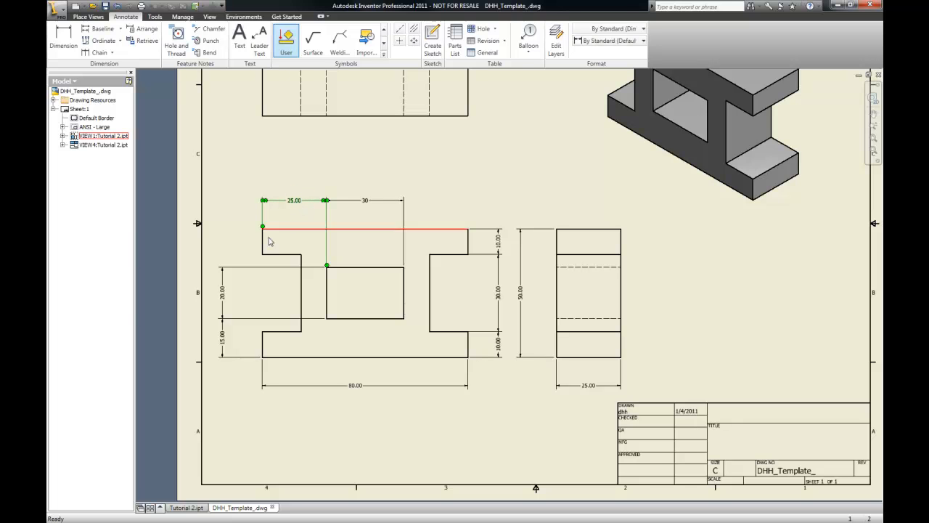
pyautogui.keyDown('ctrl'); pyautogui.click(223, 292); pyautogui.keyUp('ctrl')
pyautogui.keyDown('ctrl'); pyautogui.click(222, 338); pyautogui.keyUp('ctrl')
pyautogui.keyDown('ctrl'); pyautogui.click(349, 385); pyautogui.keyUp('ctrl')
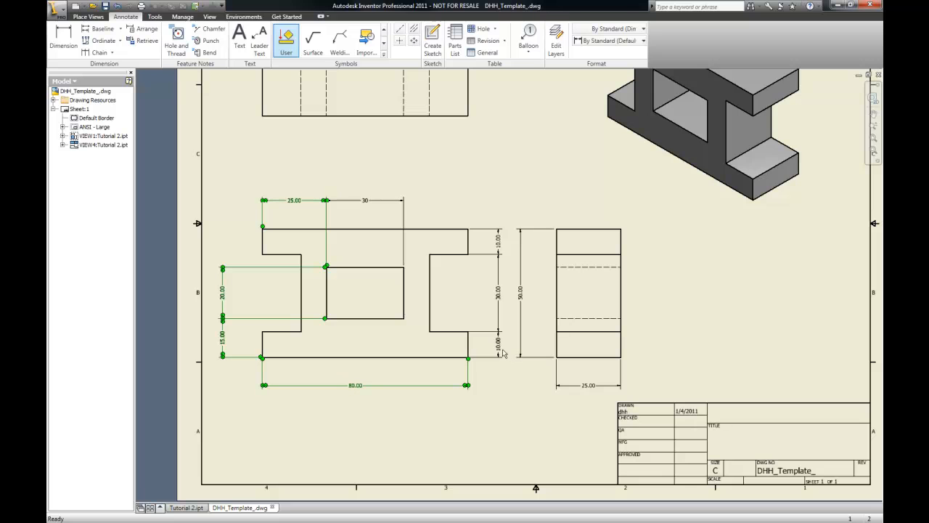
pyautogui.keyDown('ctrl'); pyautogui.click(498, 349); pyautogui.keyUp('ctrl')
pyautogui.keyDown('ctrl'); pyautogui.click(498, 295); pyautogui.keyUp('ctrl')
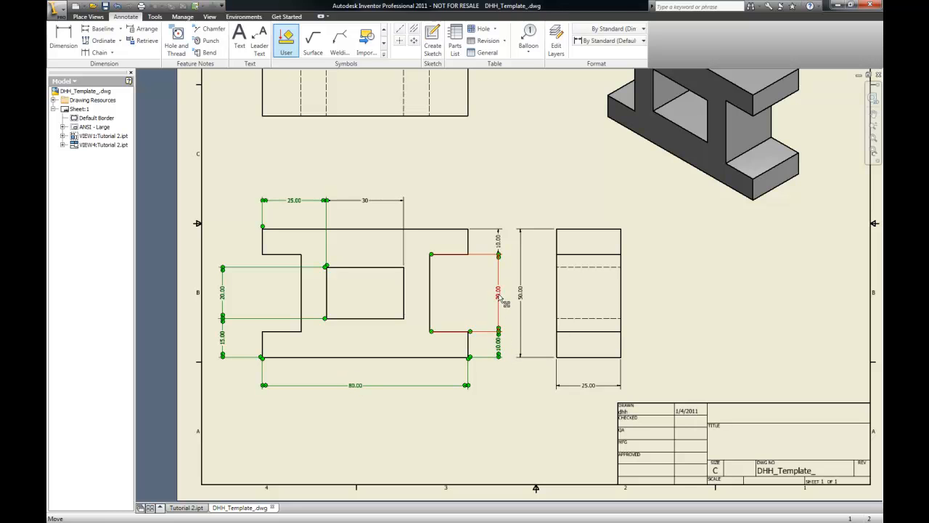
pyautogui.keyDown('ctrl'); pyautogui.click(498, 242); pyautogui.keyUp('ctrl')
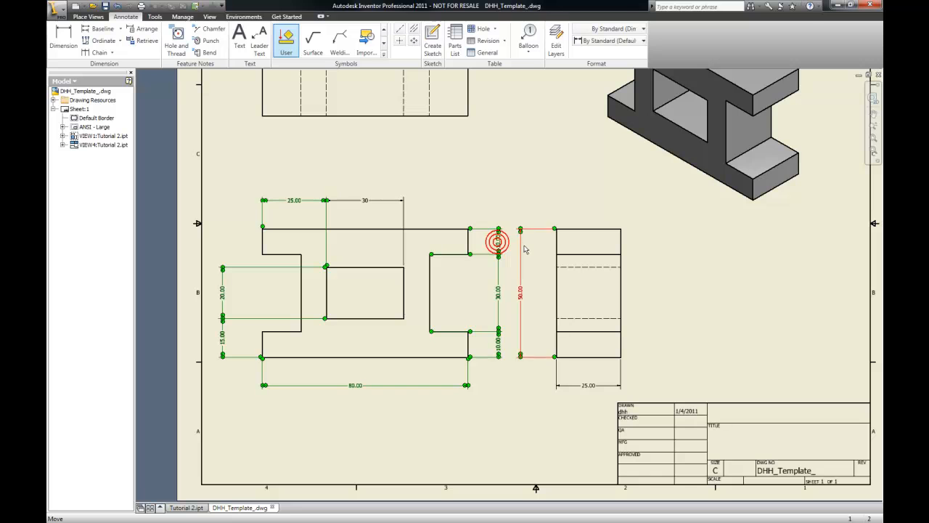
pyautogui.keyDown('ctrl'); pyautogui.click(522, 290); pyautogui.keyUp('ctrl')
pyautogui.keyDown('ctrl'); pyautogui.click(591, 386); pyautogui.keyUp('ctrl')
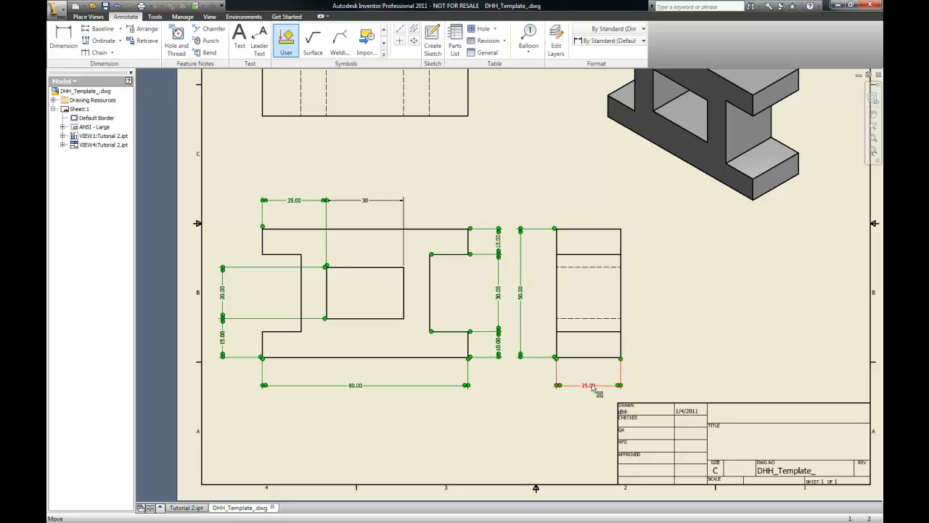
pyautogui.rightClick(512, 400)
pyautogui.moveTo(541, 443)
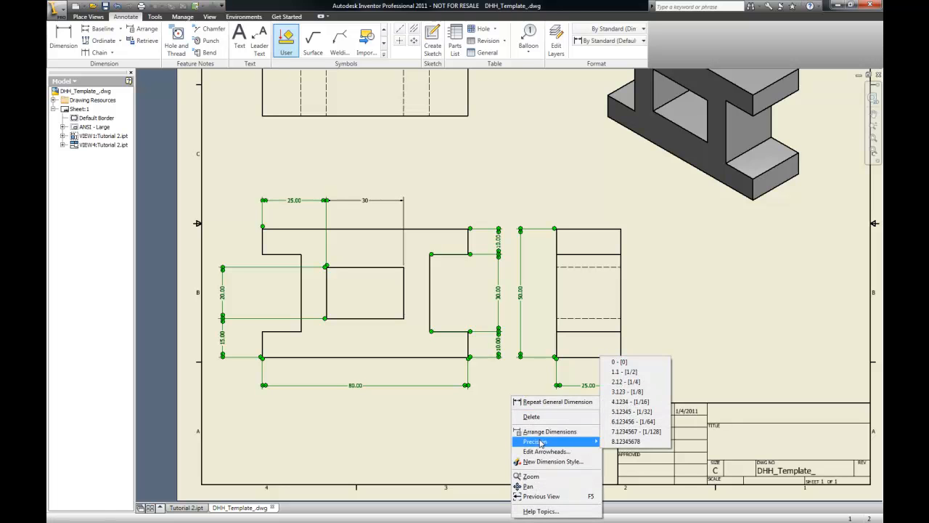
pyautogui.click(620, 362)
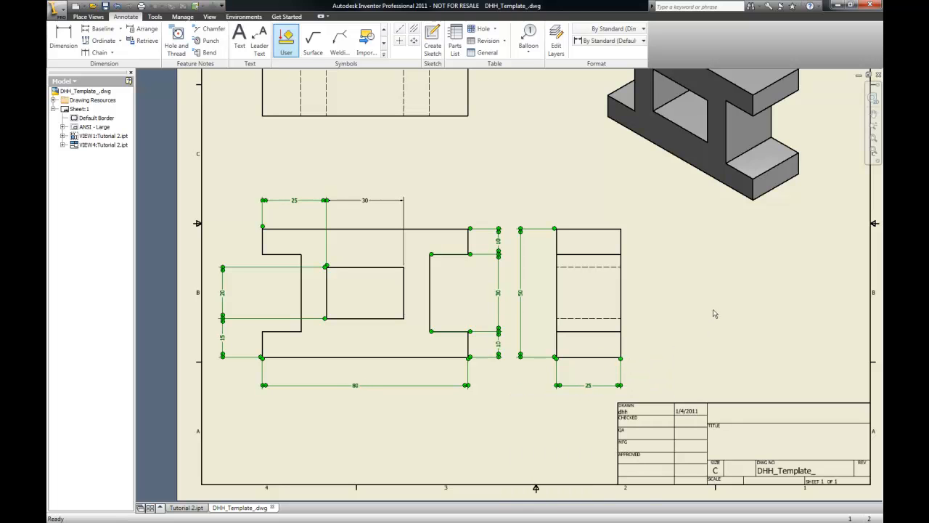
pyautogui.click(710, 317)
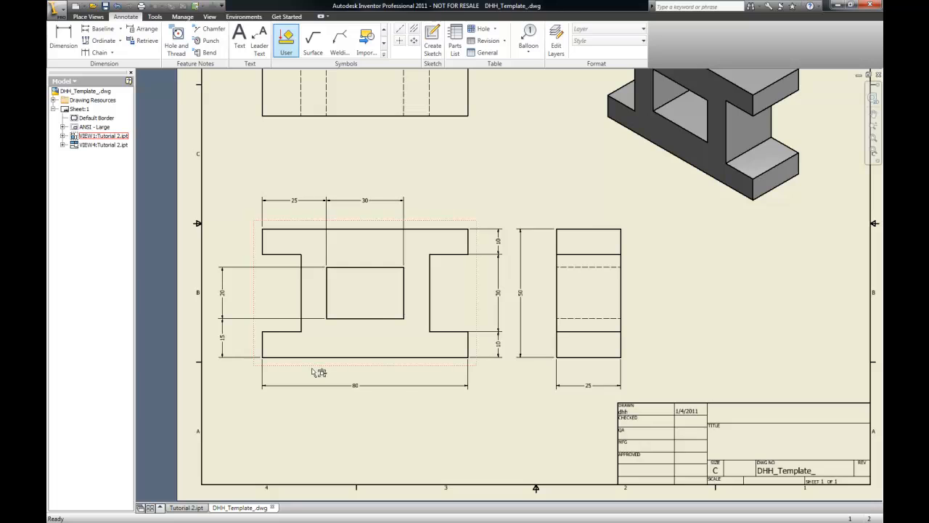
# Step: Save the drawing as Tutorial 2.dwg, an Inventor Drawing (*.dwg) file, in the Week_02 folder inside DWGs
pyautogui.scroll(-3, 316, 374)
pyautogui.scroll(4, 406, 388)
pyautogui.scroll(-3, 406, 384)
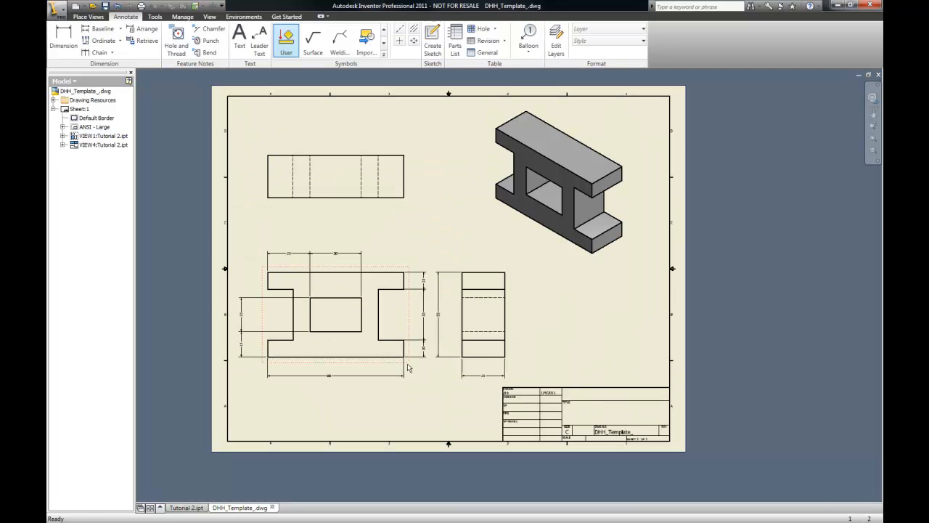
pyautogui.click(62, 14)
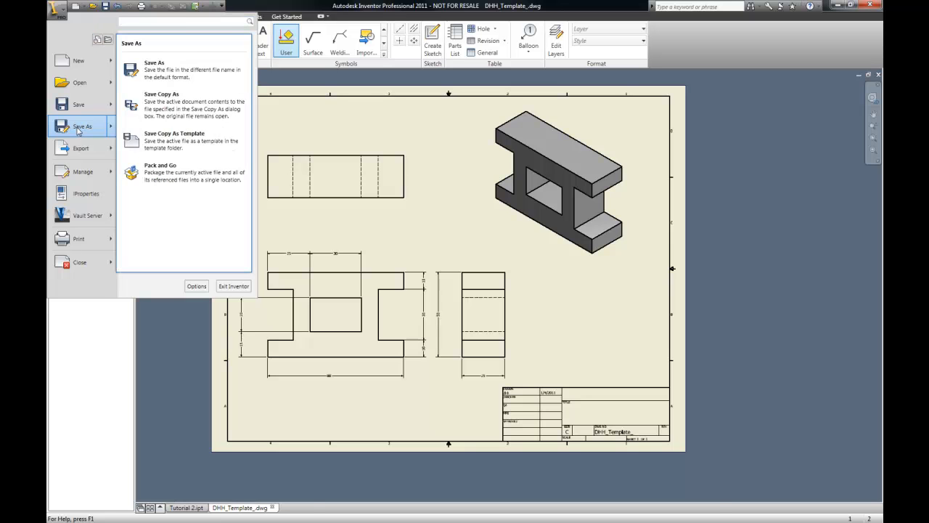
pyautogui.click(78, 129)
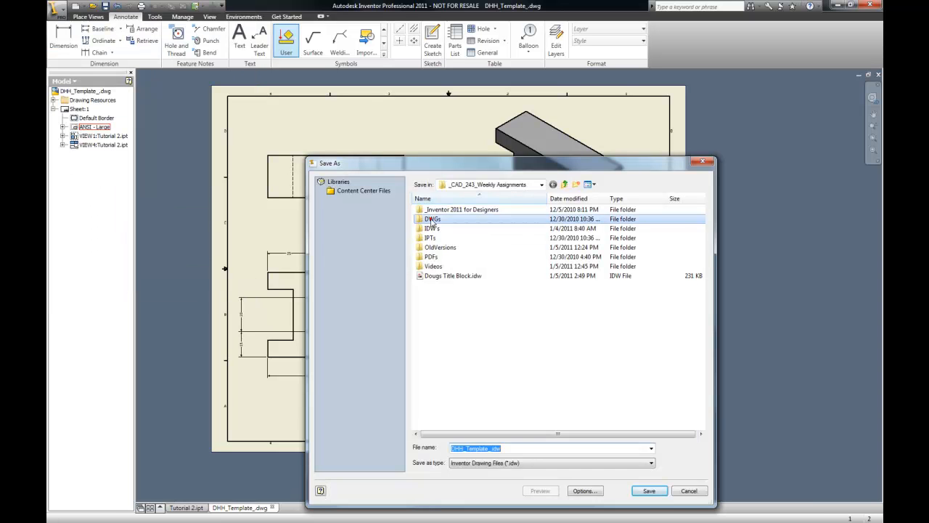
pyautogui.doubleClick(432, 220)
pyautogui.doubleClick(439, 219)
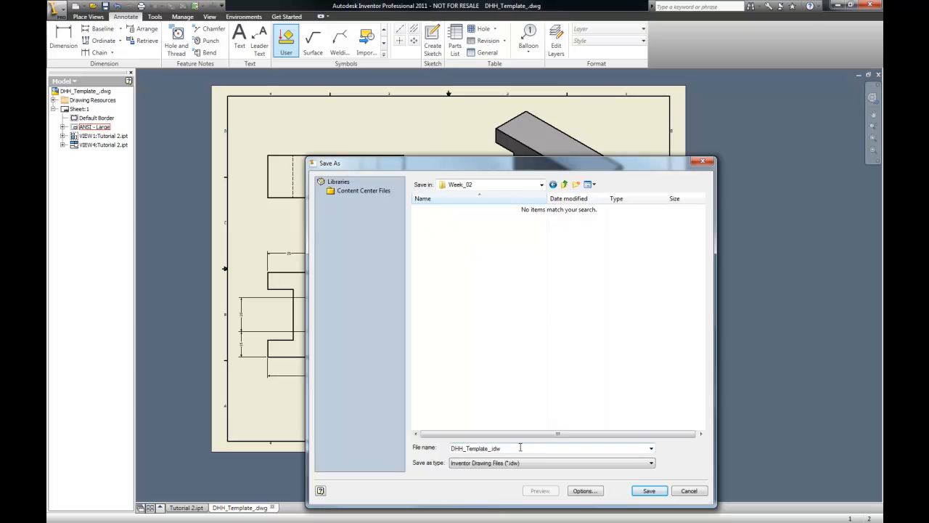
pyautogui.moveTo(501, 448); pyautogui.dragTo(416, 451)
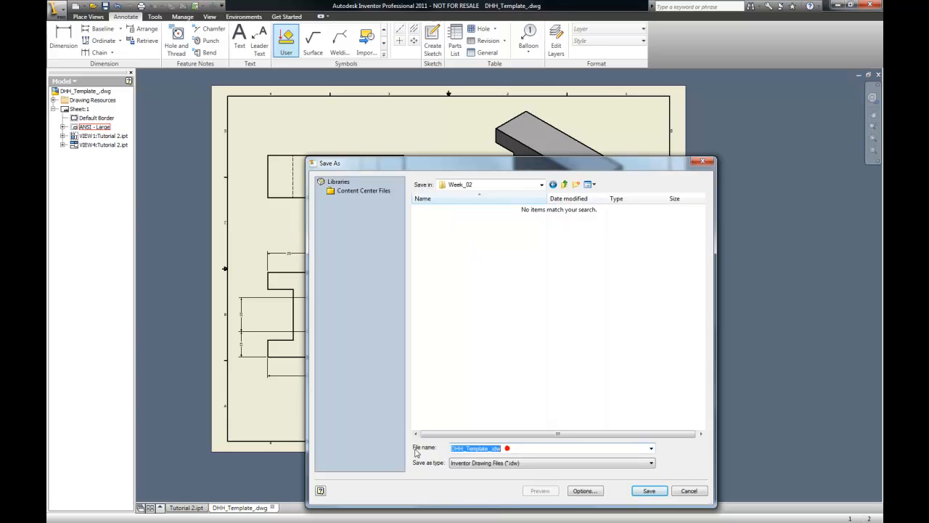
pyautogui.write('Tutorial 2')
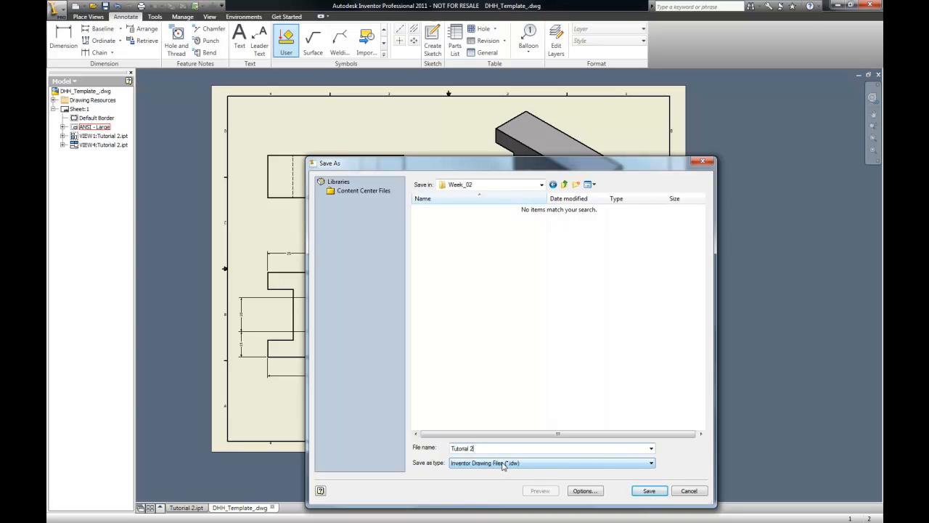
pyautogui.click(651, 464)
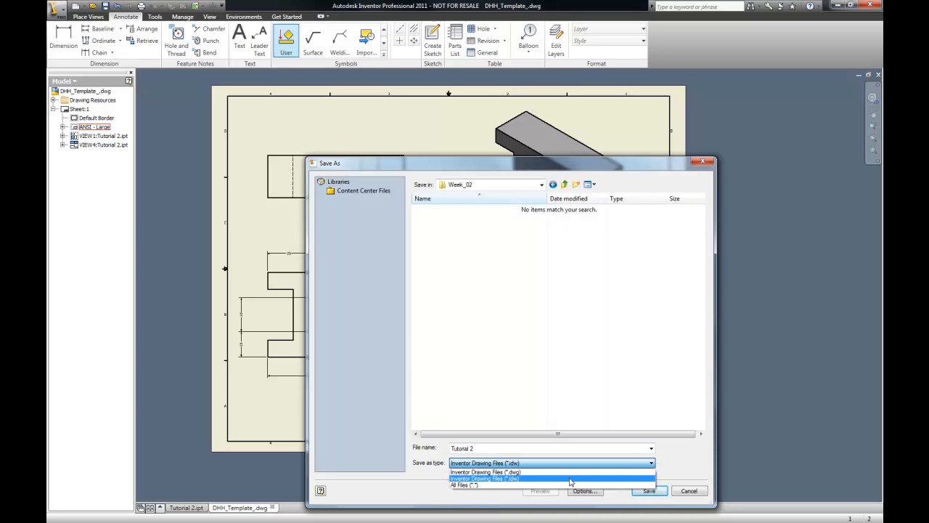
pyautogui.click(520, 472)
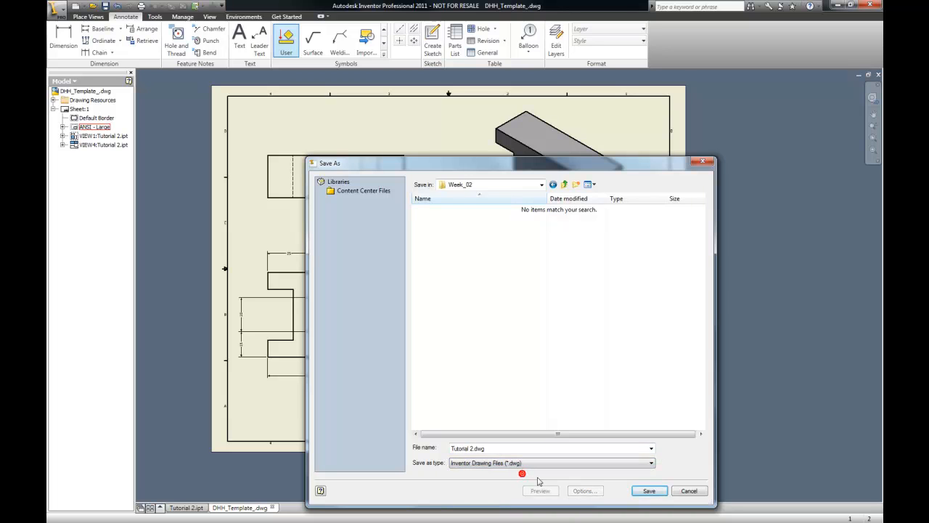
pyautogui.click(649, 492)
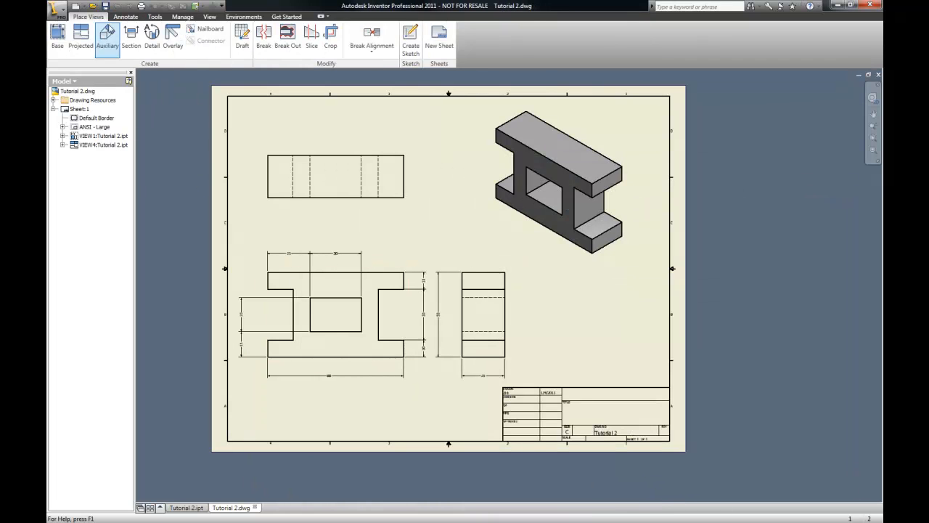
pyautogui.click(62, 7)
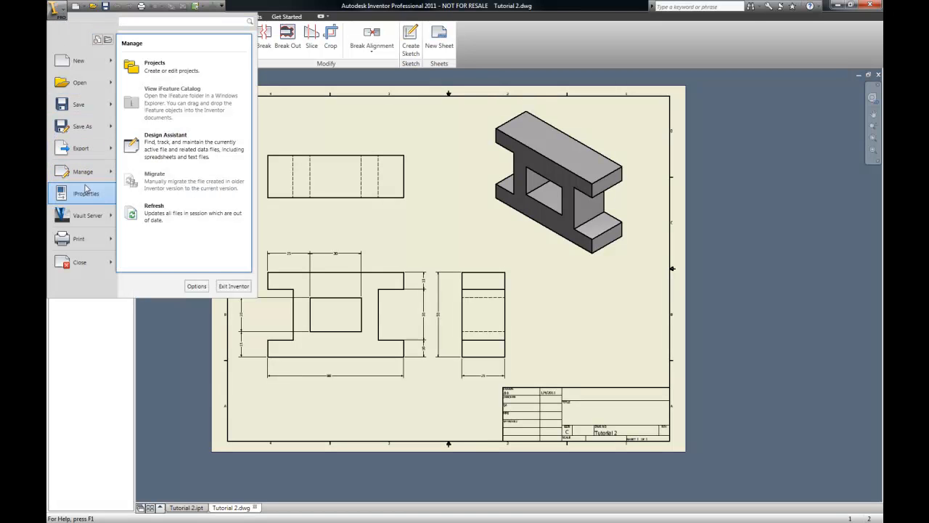
pyautogui.click(81, 239)
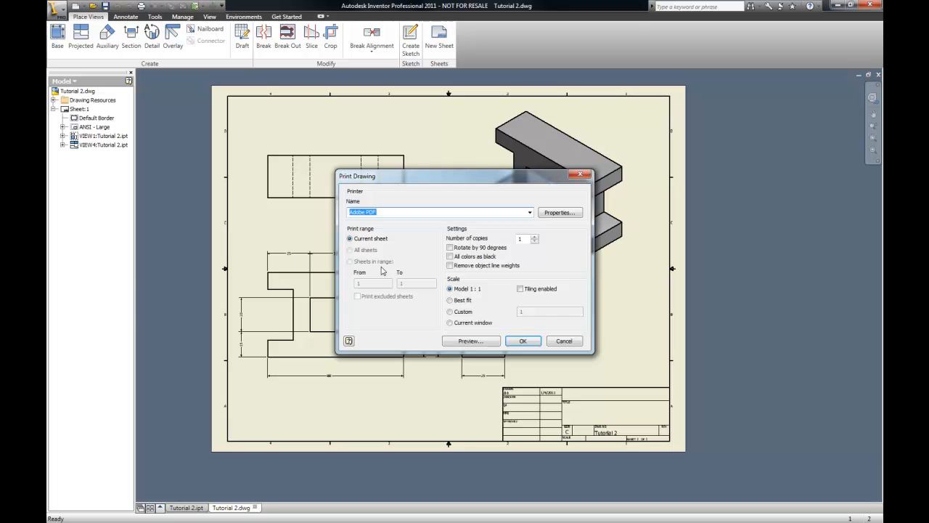
pyautogui.click(529, 212)
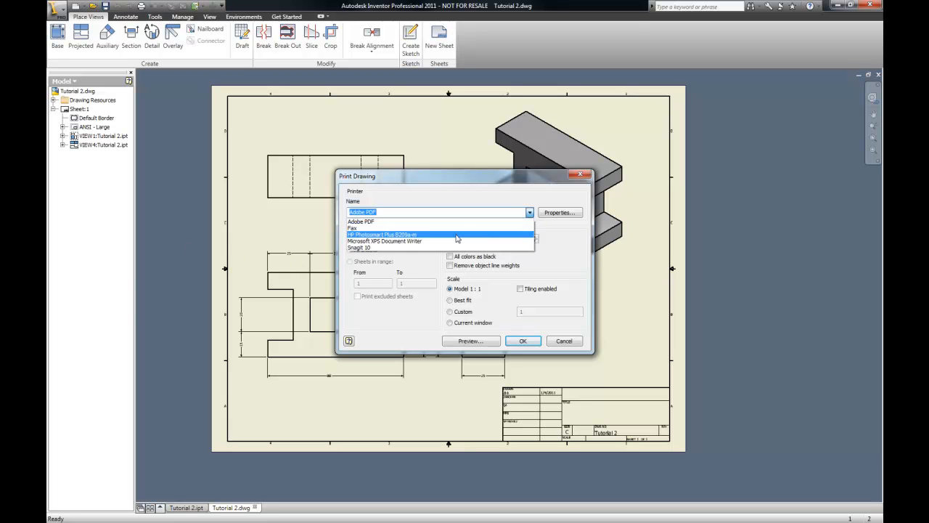
pyautogui.click(382, 222)
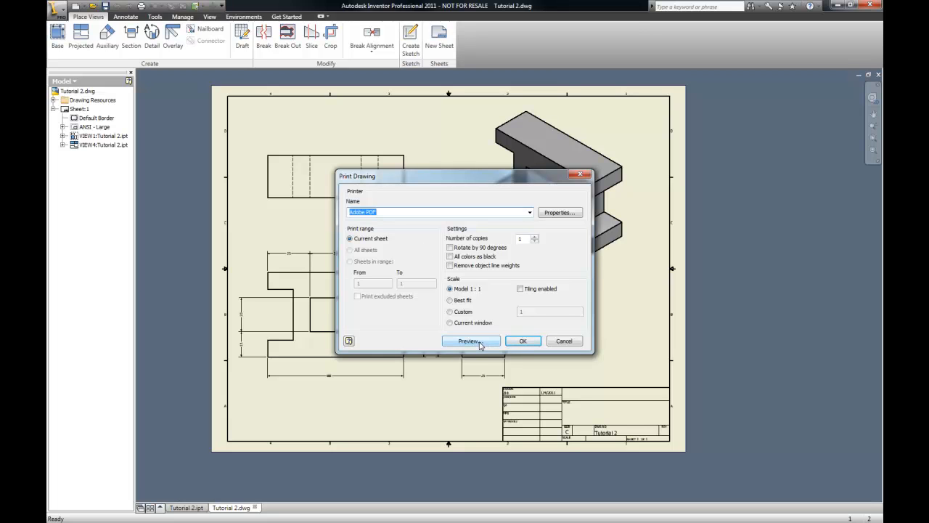
pyautogui.click(582, 175)
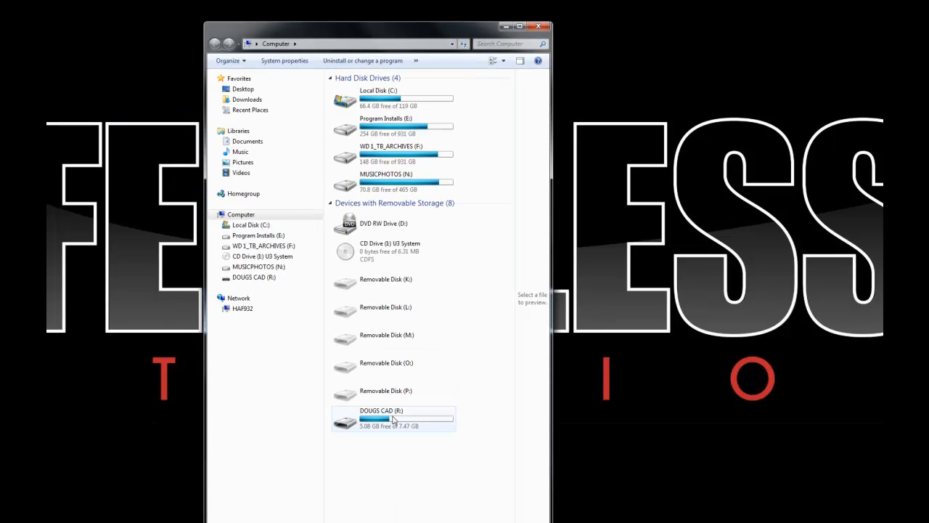
# Step: In Windows Explorer, browse the R: drive to _CAD_243_Weekly Assignments, DWGs, Week_02 and select Tutorial 2.dwg
pyautogui.doubleClick(393, 420)
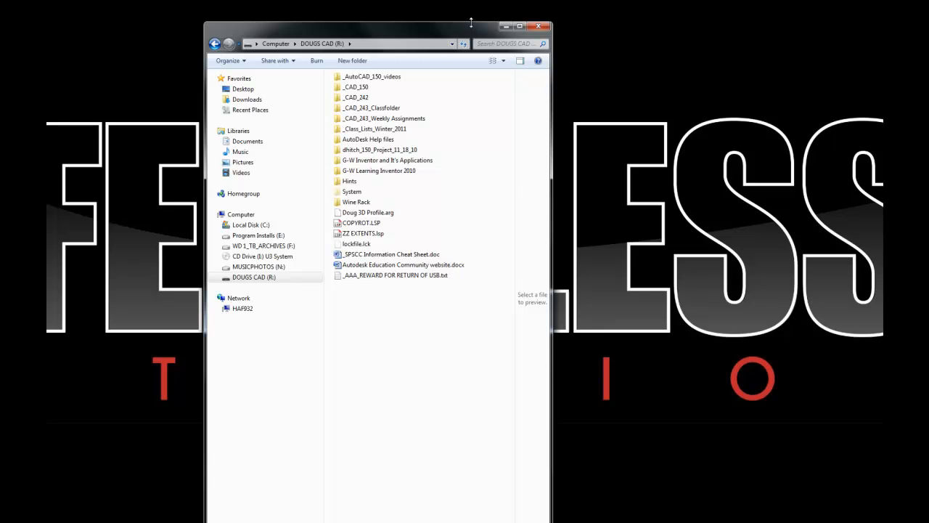
pyautogui.doubleClick(418, 124)
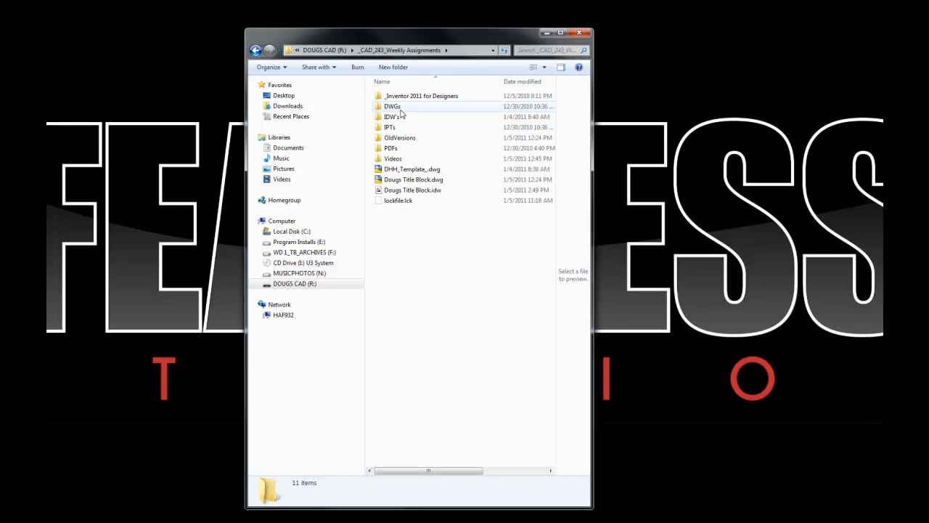
pyautogui.doubleClick(400, 107)
pyautogui.doubleClick(398, 106)
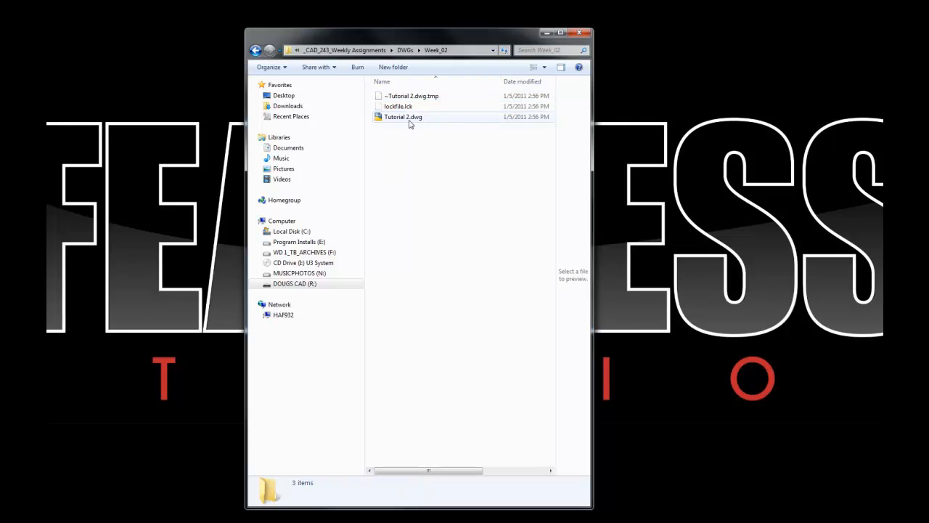
pyautogui.click(410, 118)
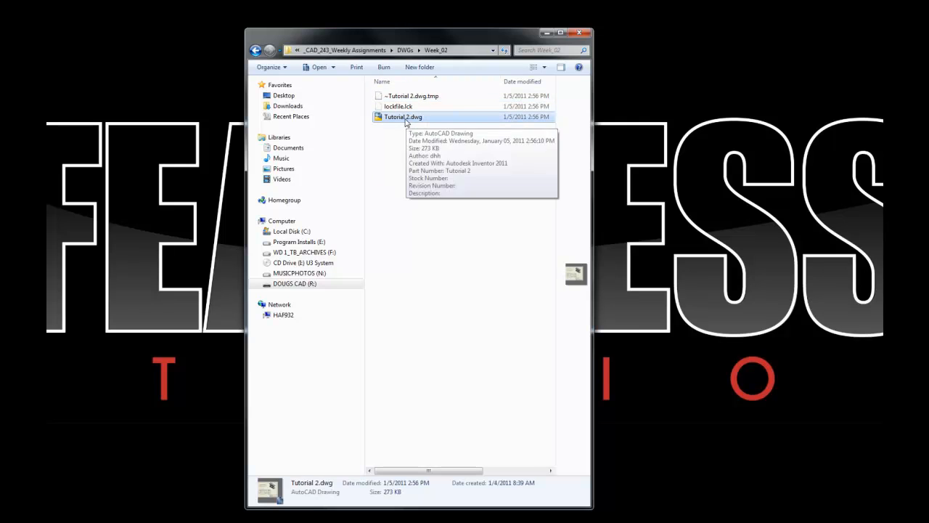
pyautogui.rightClick(406, 121)
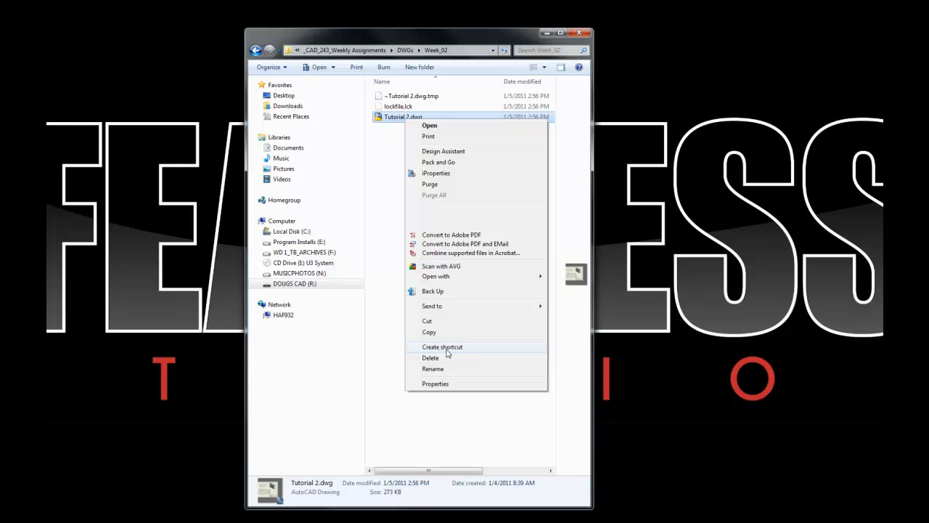
pyautogui.click(428, 137)
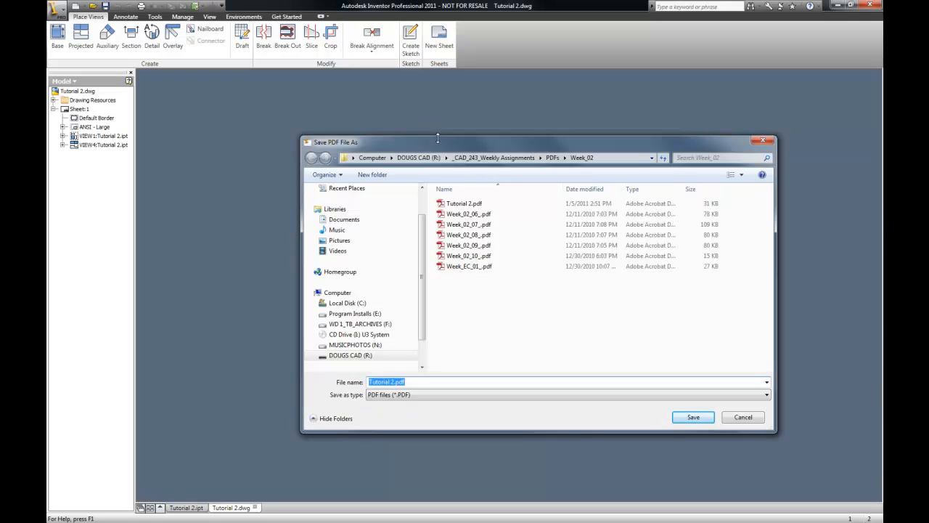
pyautogui.click(763, 139)
# Step: Close Tutorial 2.dwg without saving its changes and exit Inventor
pyautogui.click(877, 4)
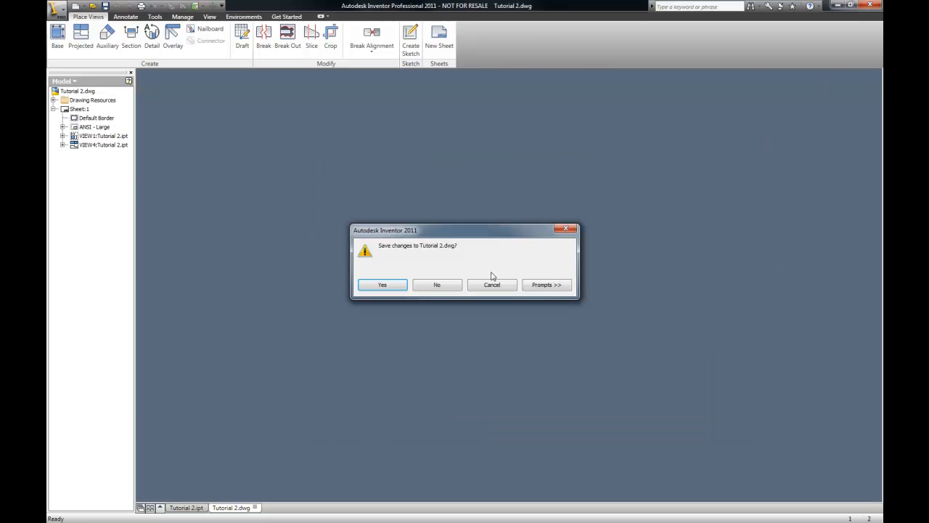
pyautogui.click(454, 286)
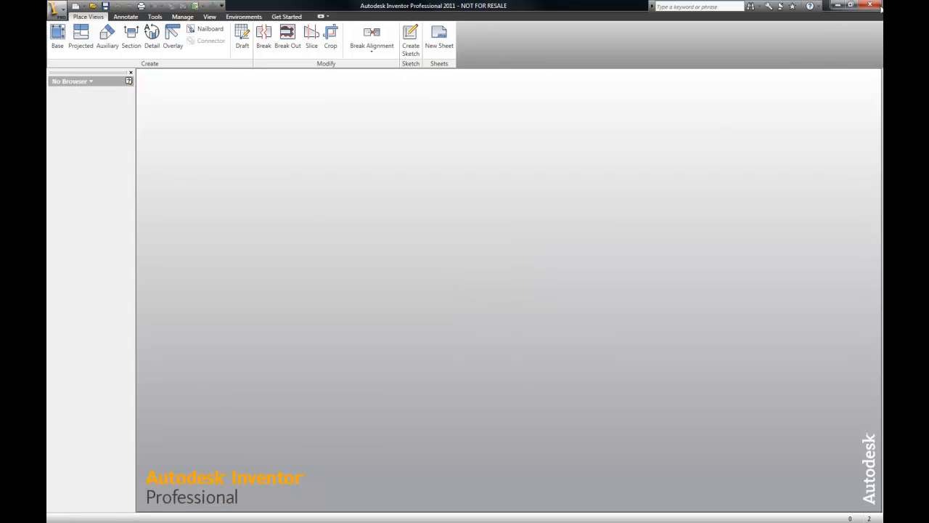
pyautogui.click(874, 6)
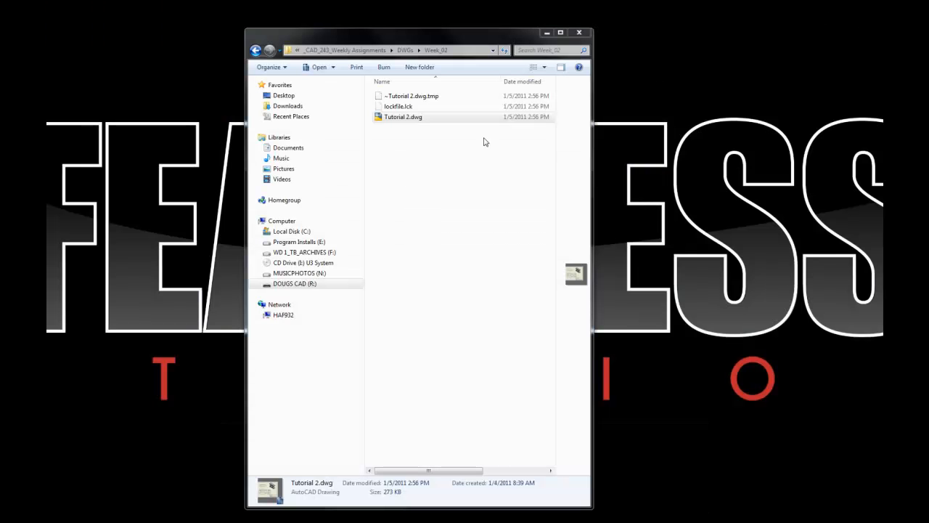
# Step: Close the Tutorial 2.dwg drawing in Inventor, saving its changes
pyautogui.rightClick(404, 123)
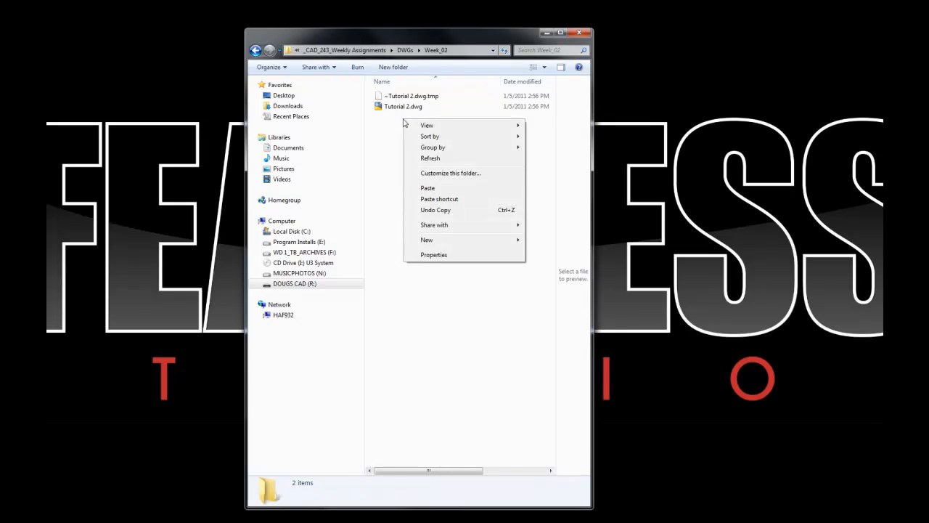
pyautogui.click(396, 149)
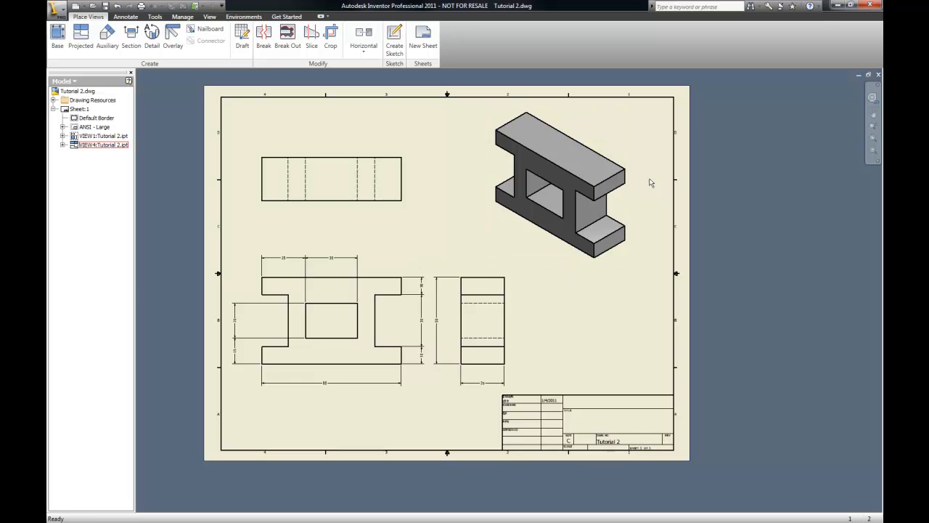
pyautogui.click(878, 74)
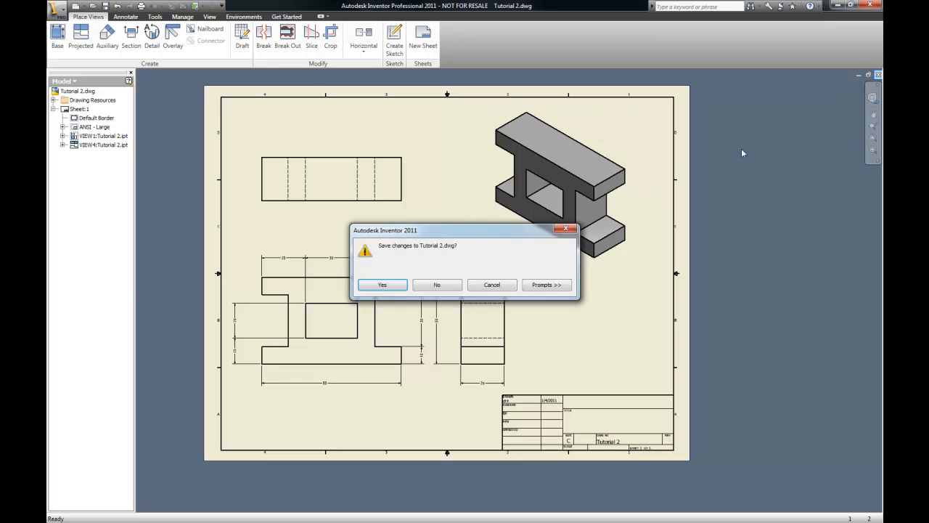
pyautogui.click(389, 286)
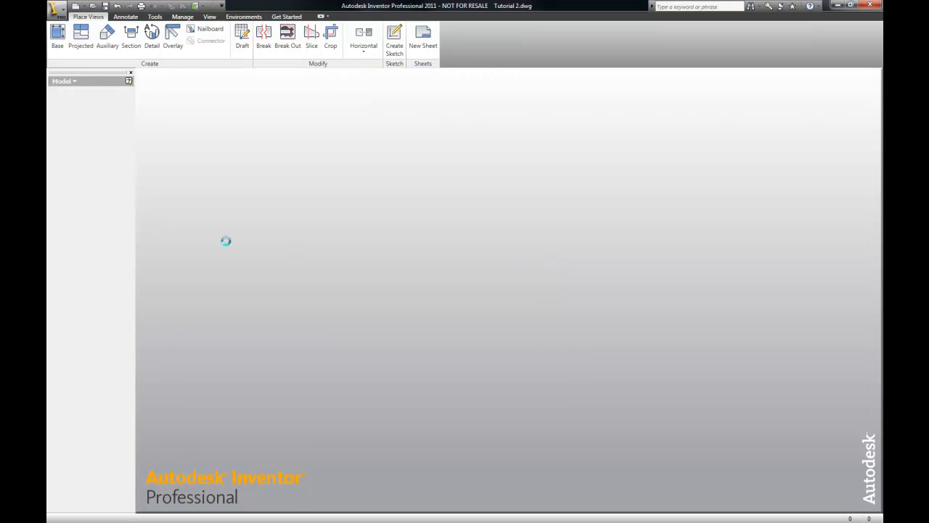
# Step: In Windows Explorer, browse the R: drive to _CAD_243_Weekly Assignments, DWGs, Week_02 and open Tutorial 2.dwg with AutoCAD Application
pyautogui.press('super+e')
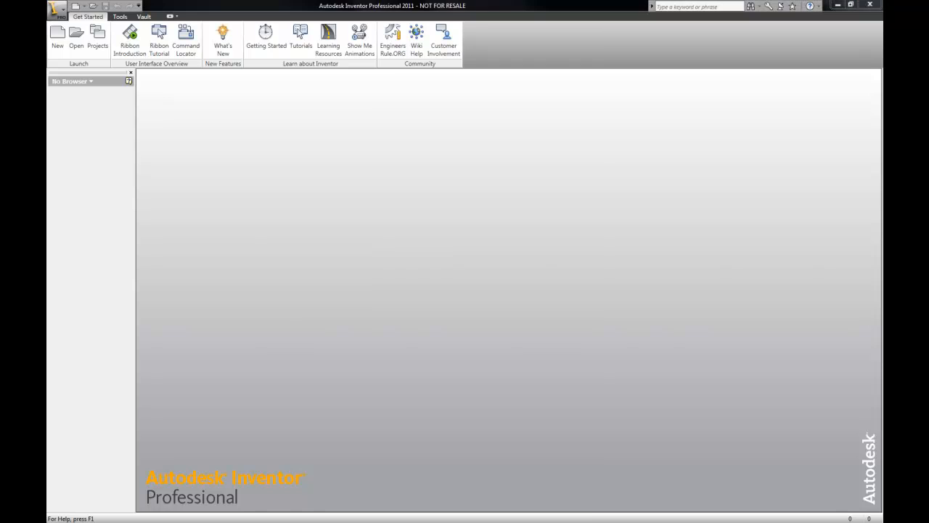
pyautogui.doubleClick(411, 423)
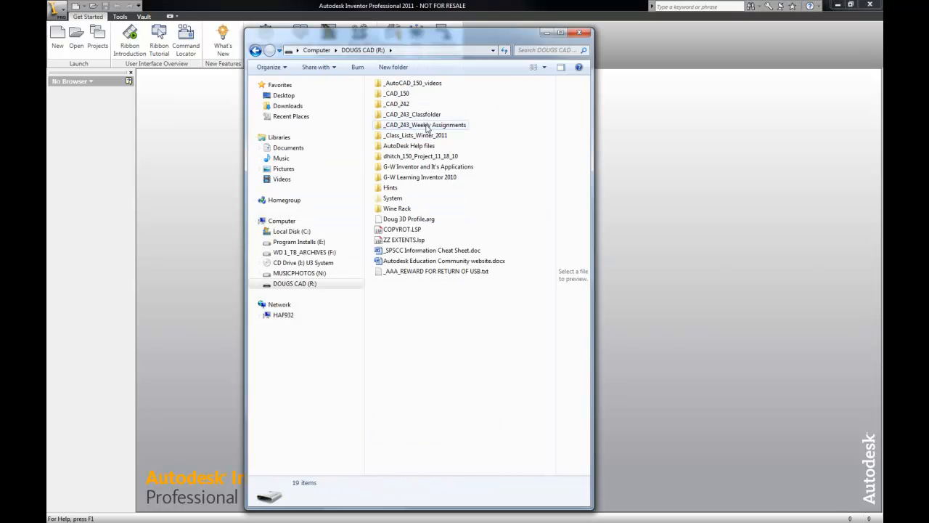
pyautogui.doubleClick(420, 125)
pyautogui.doubleClick(400, 108)
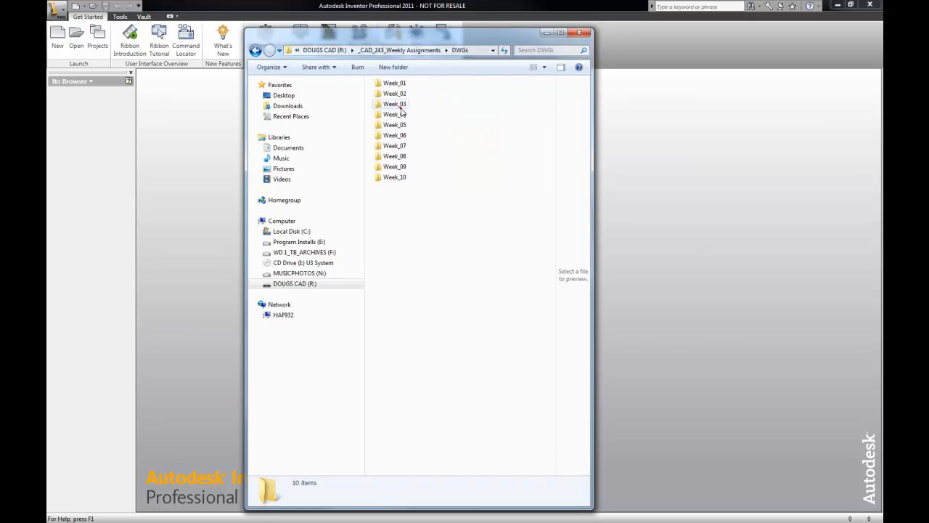
pyautogui.doubleClick(400, 108)
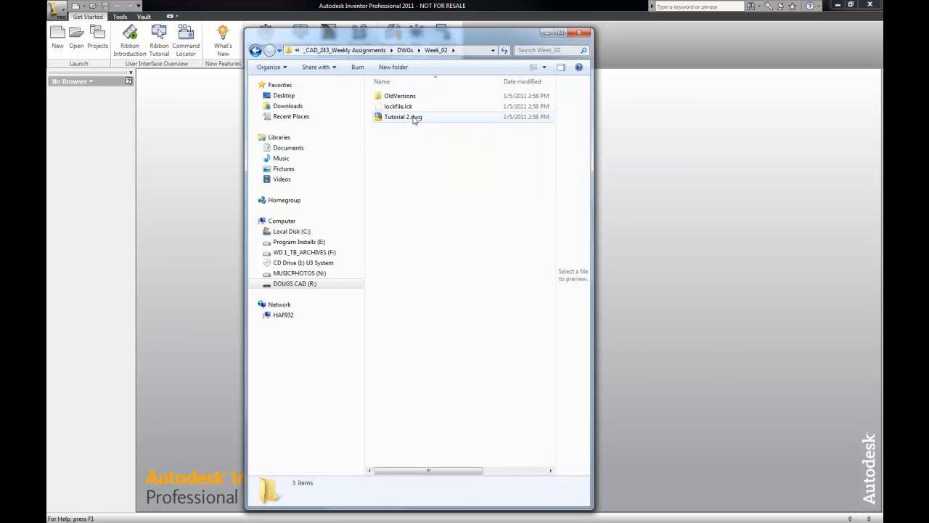
pyautogui.rightClick(410, 122)
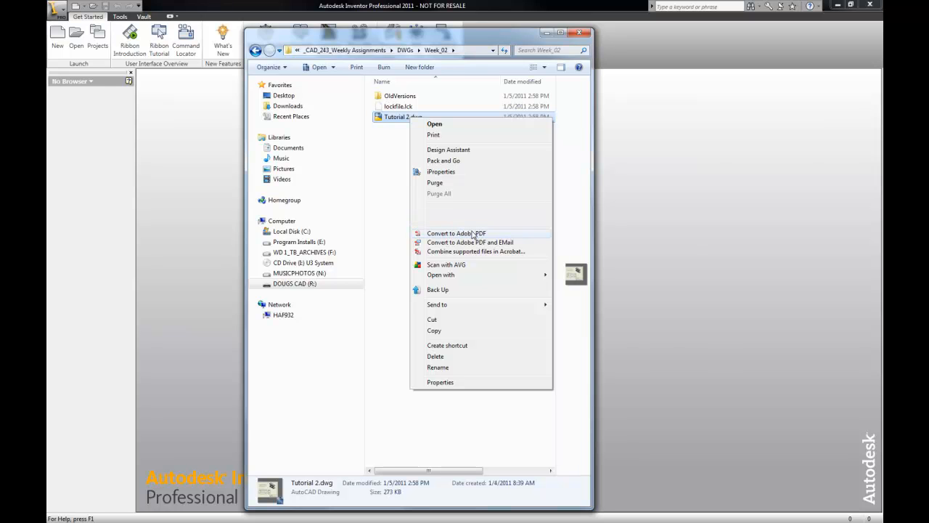
pyautogui.moveTo(455, 276)
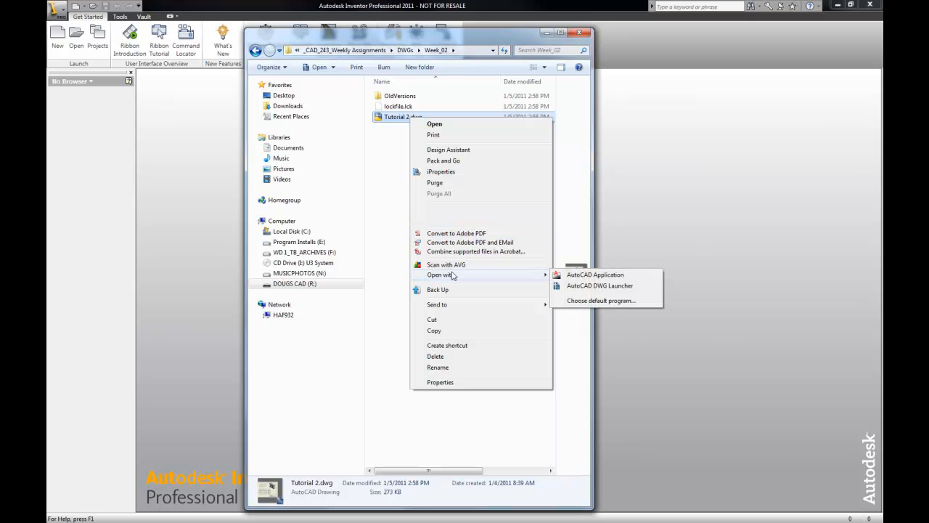
pyautogui.click(597, 277)
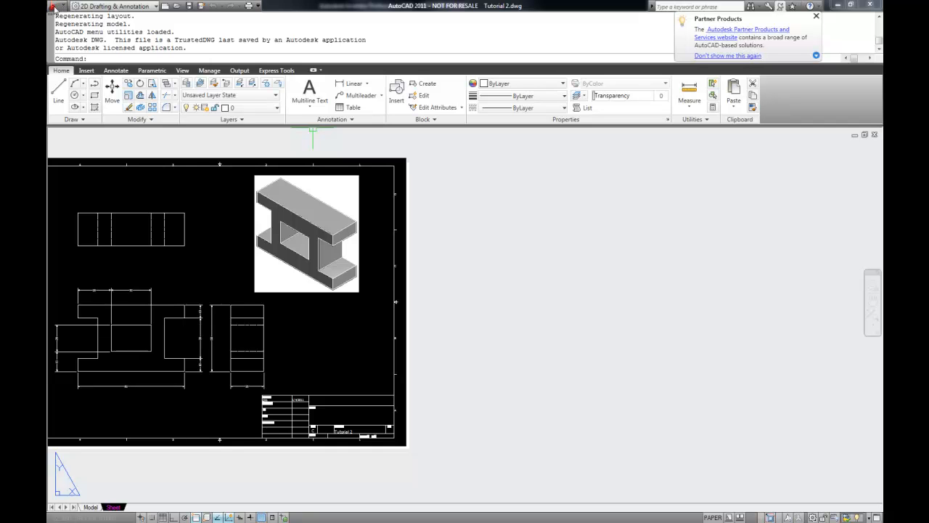
# Step: Set up a plot of the Sheet layout with the DWG To PDF.pc3 plotter and preview it
pyautogui.click(52, 7)
pyautogui.click(78, 172)
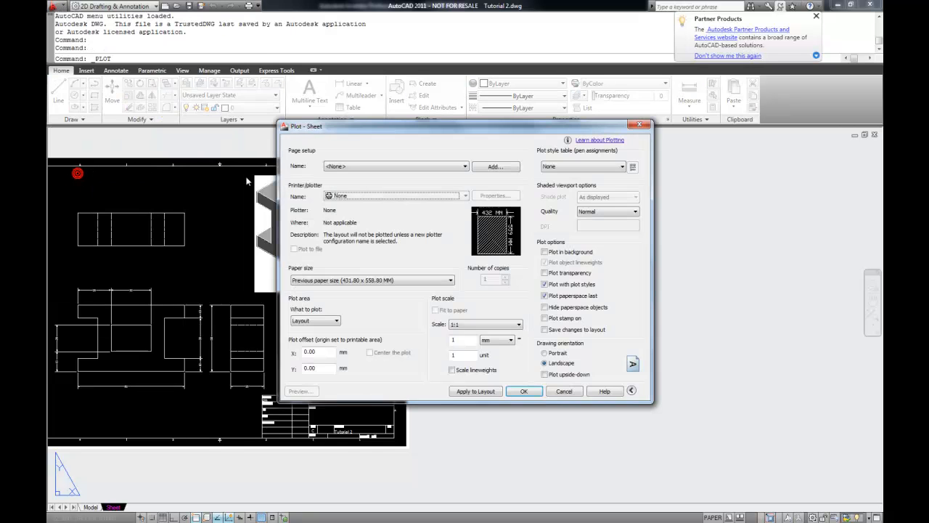
pyautogui.click(465, 197)
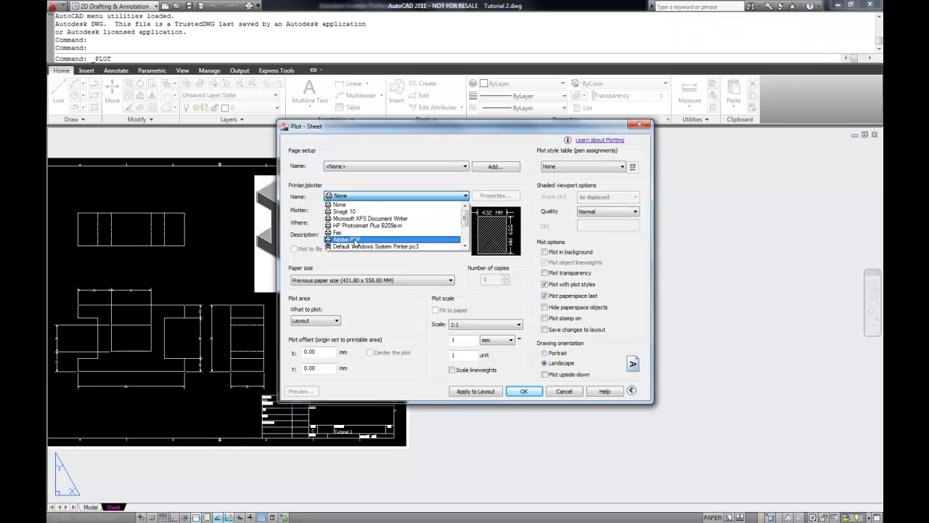
pyautogui.scroll(-2, 367, 234)
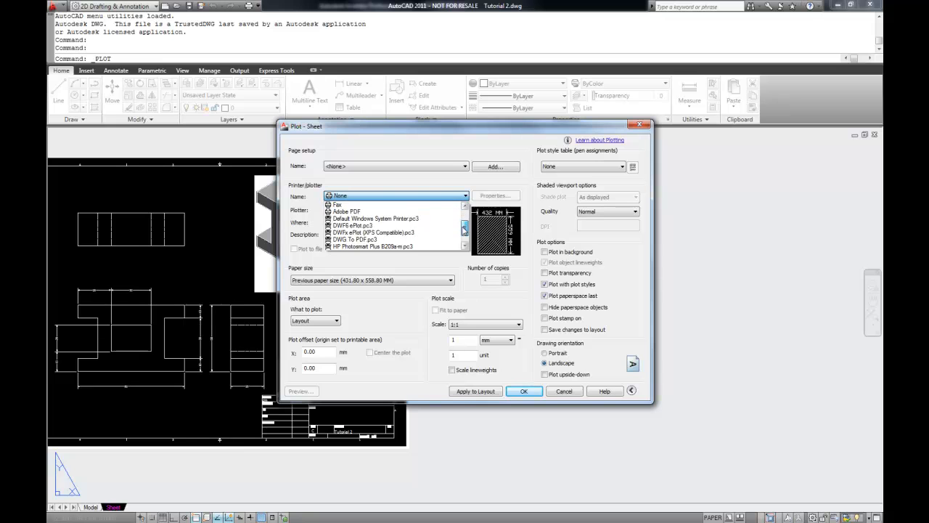
pyautogui.click(364, 240)
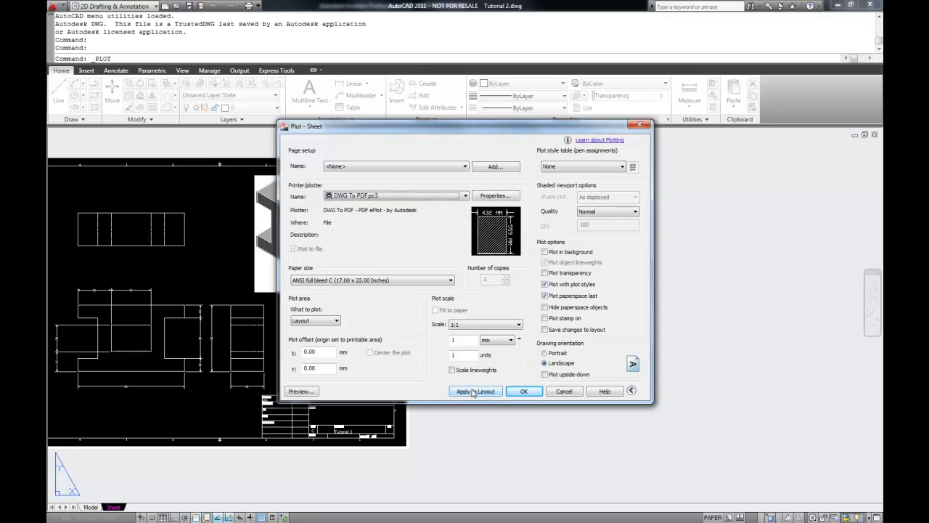
pyautogui.click(308, 394)
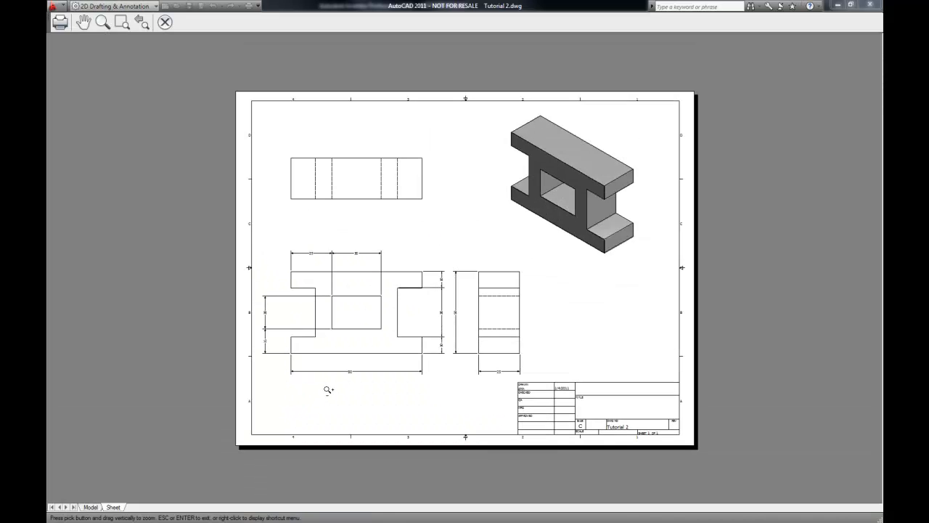
pyautogui.press('Escape')
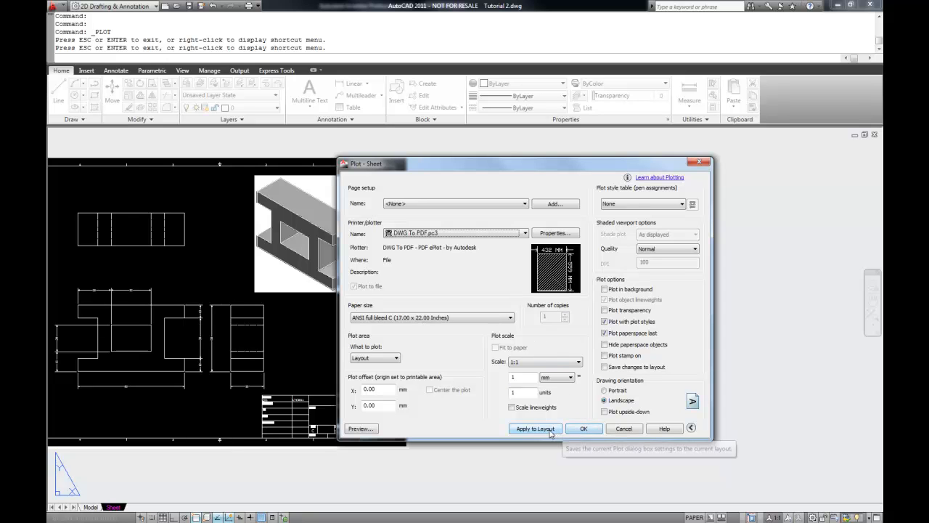
# Step: Accept the plot settings and choose R:, _CAD_243_Weekly Assignments, PDFs, Week_02 as the folder for the plot file
pyautogui.click(585, 429)
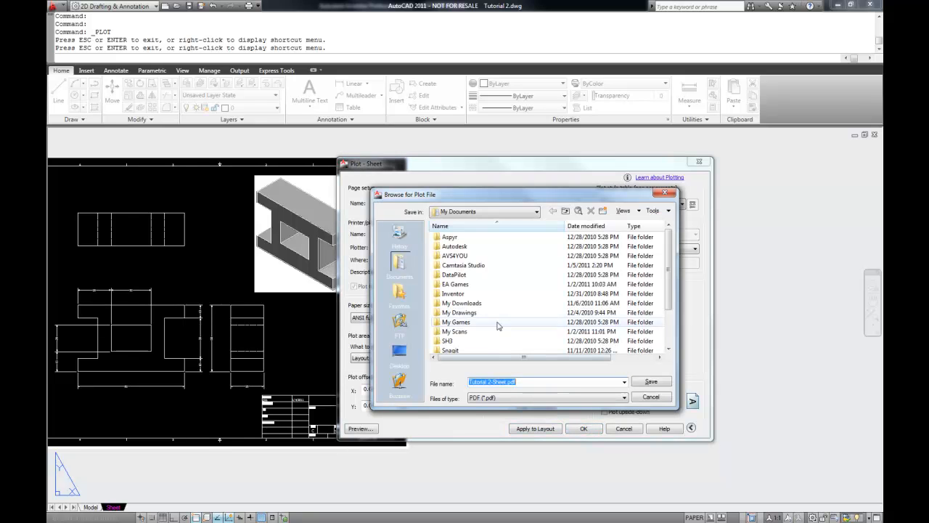
pyautogui.click(538, 216)
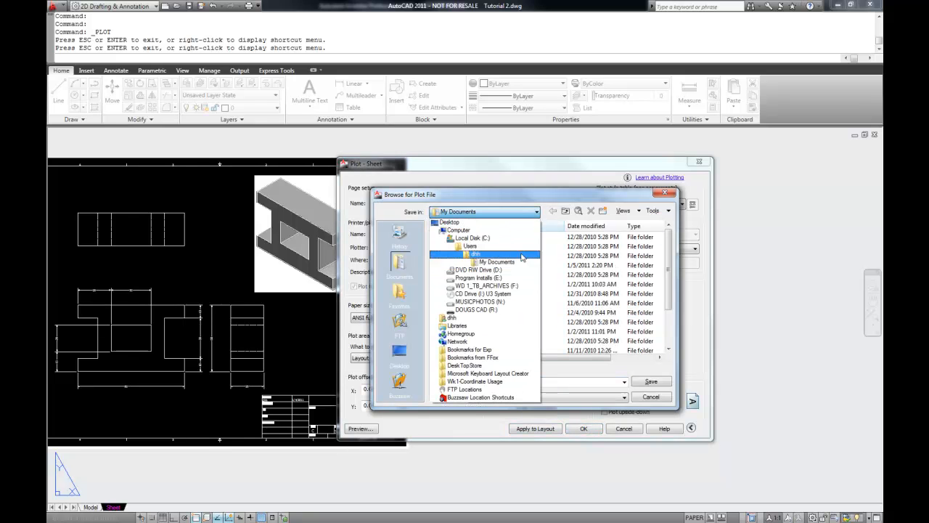
pyautogui.click(485, 314)
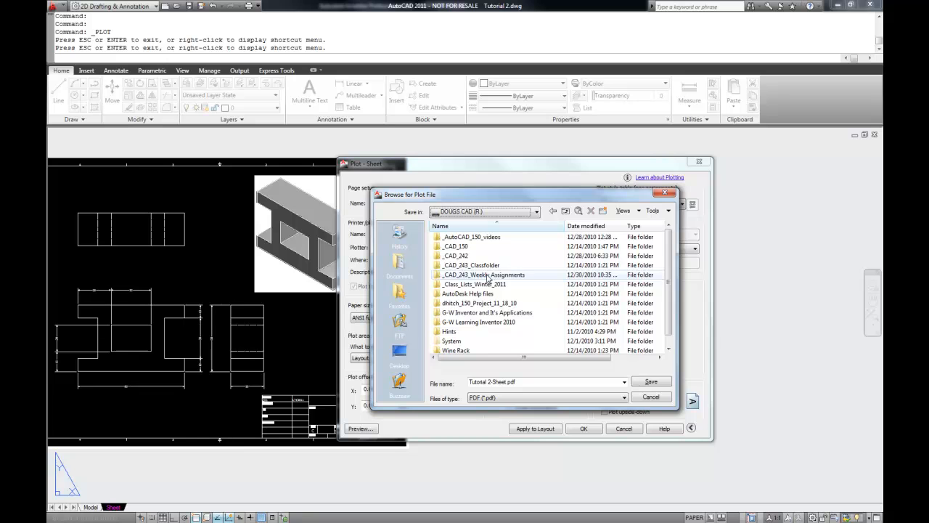
pyautogui.doubleClick(486, 275)
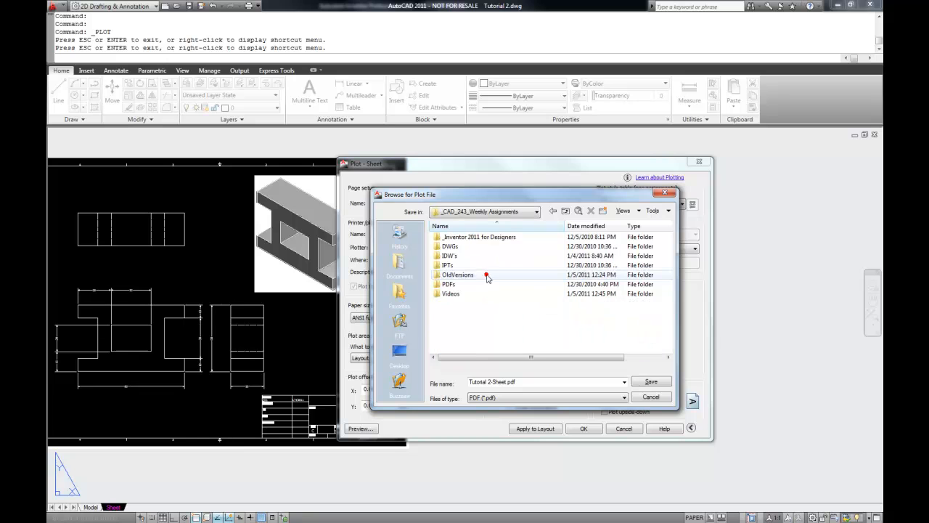
pyautogui.doubleClick(454, 246)
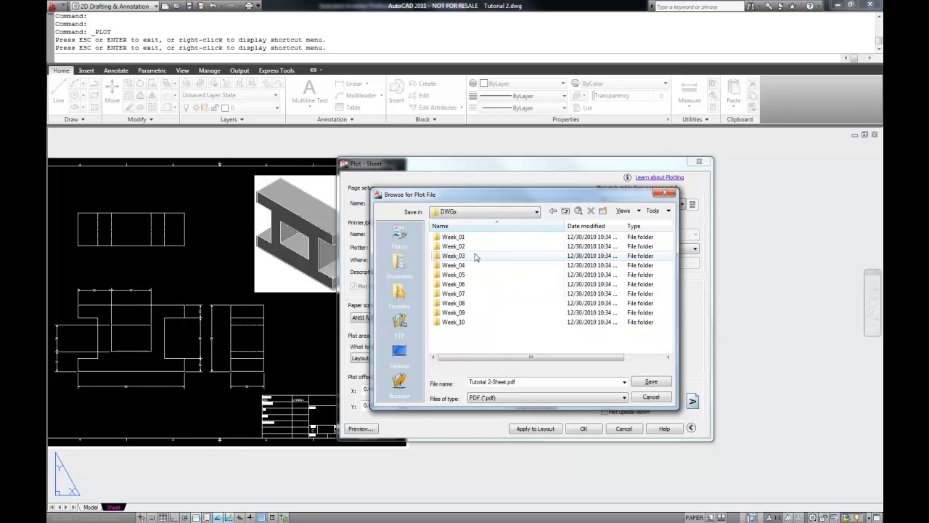
pyautogui.click(538, 212)
pyautogui.click(488, 294)
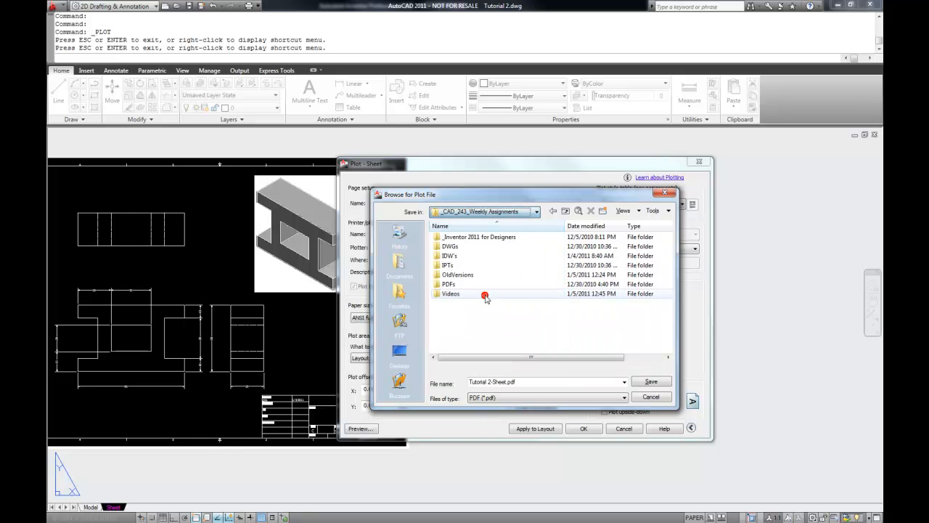
pyautogui.doubleClick(460, 286)
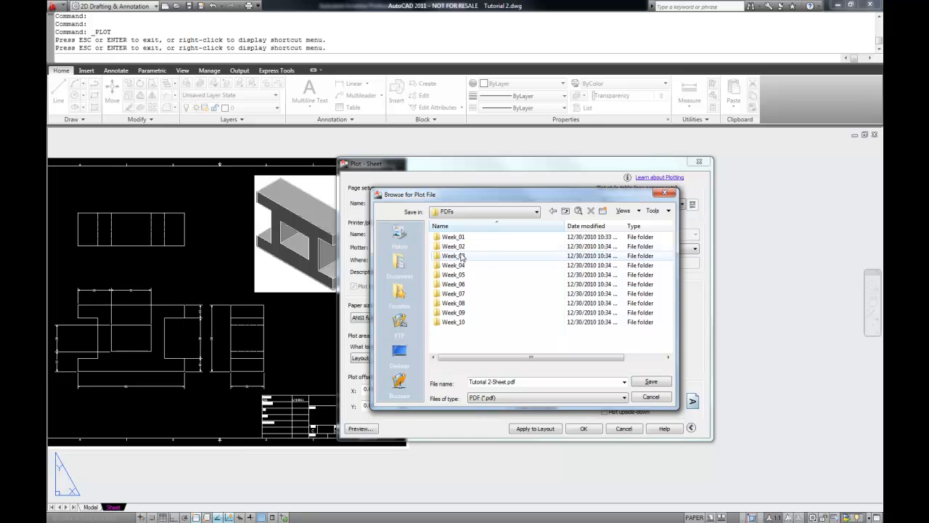
pyautogui.doubleClick(461, 248)
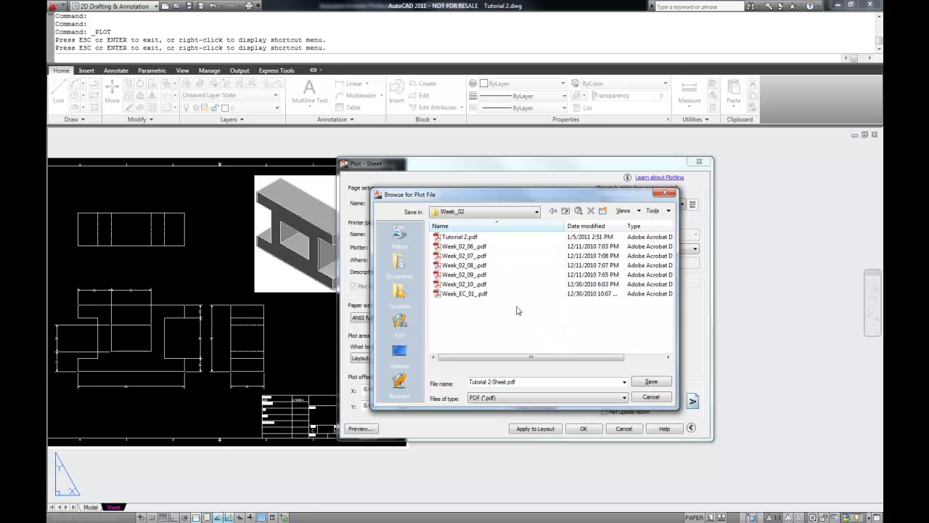
# Step: Save the plot as Tutorial 2.pdf, overwriting the existing file, and close the resulting PDF in Adobe Acrobat
pyautogui.click(506, 383)
pyautogui.click(506, 381)
pyautogui.click(651, 382)
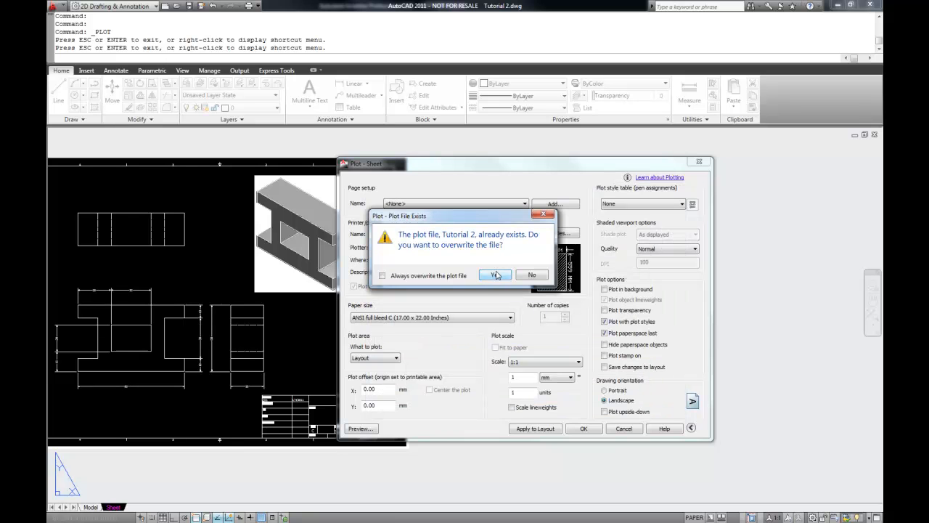
pyautogui.click(497, 275)
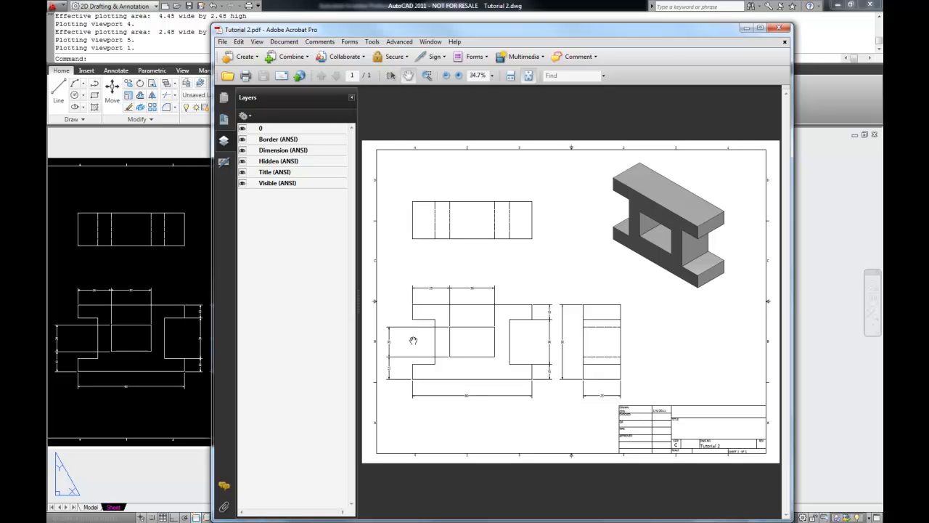
pyautogui.click(778, 28)
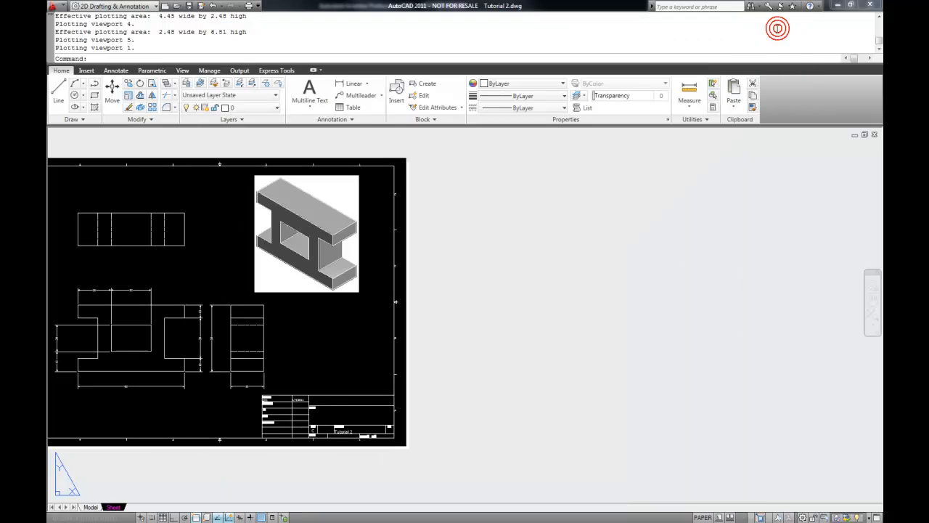